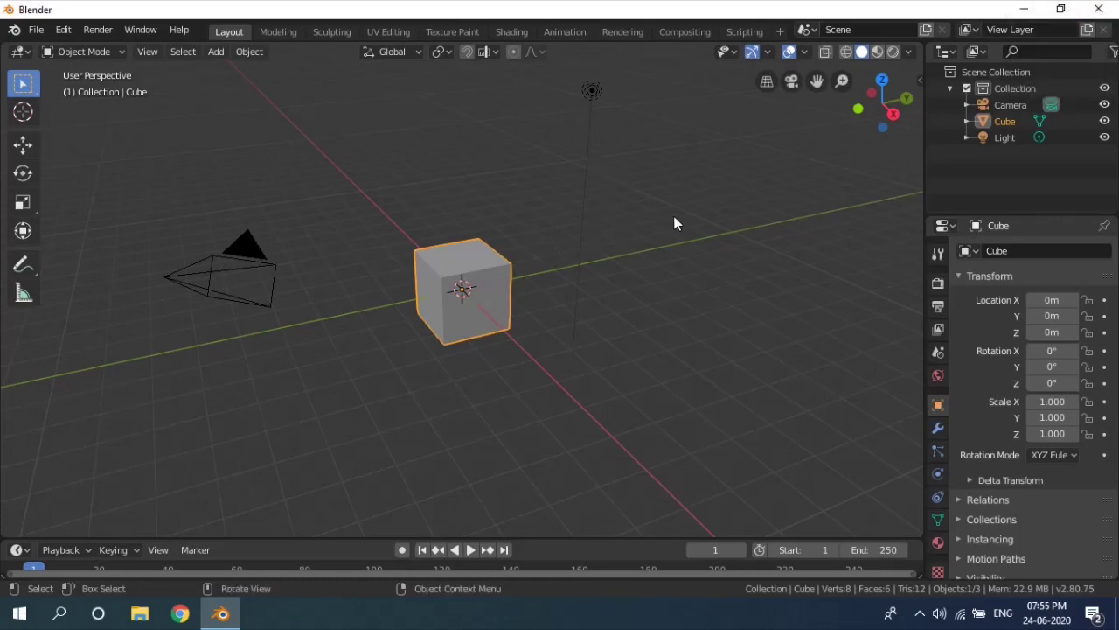
- Examine the default cube from several angles and distances
mouse_move(530, 297)
middle_down()
mouse_move(426, 276)
mouse_move(398, 290)
mouse_move(523, 295)
middle_up()
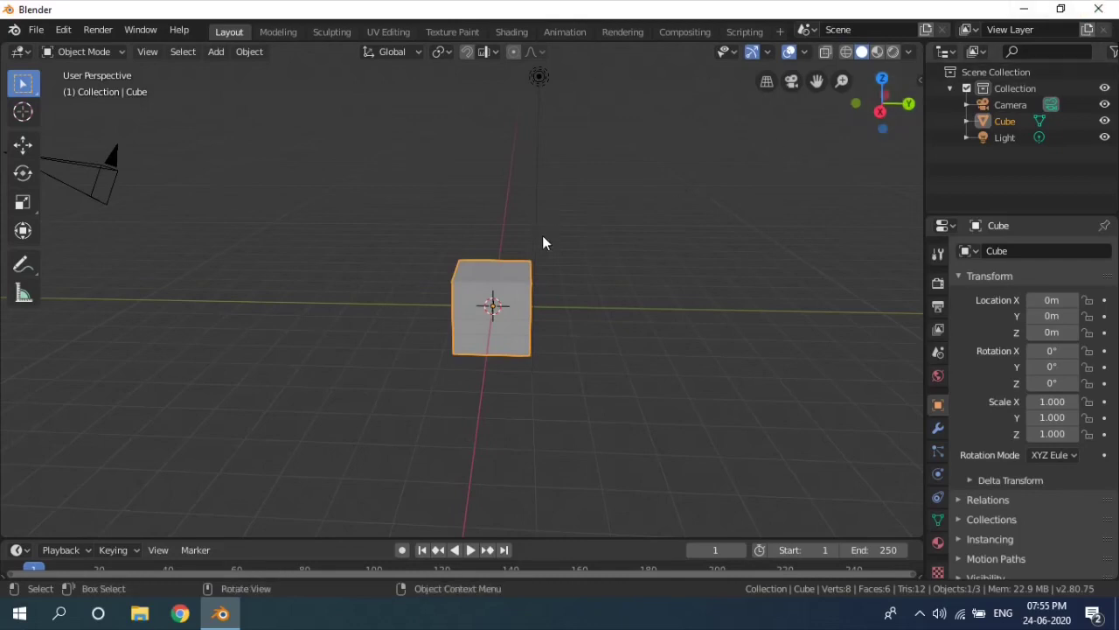
middle_drag(543, 242, 440, 272)
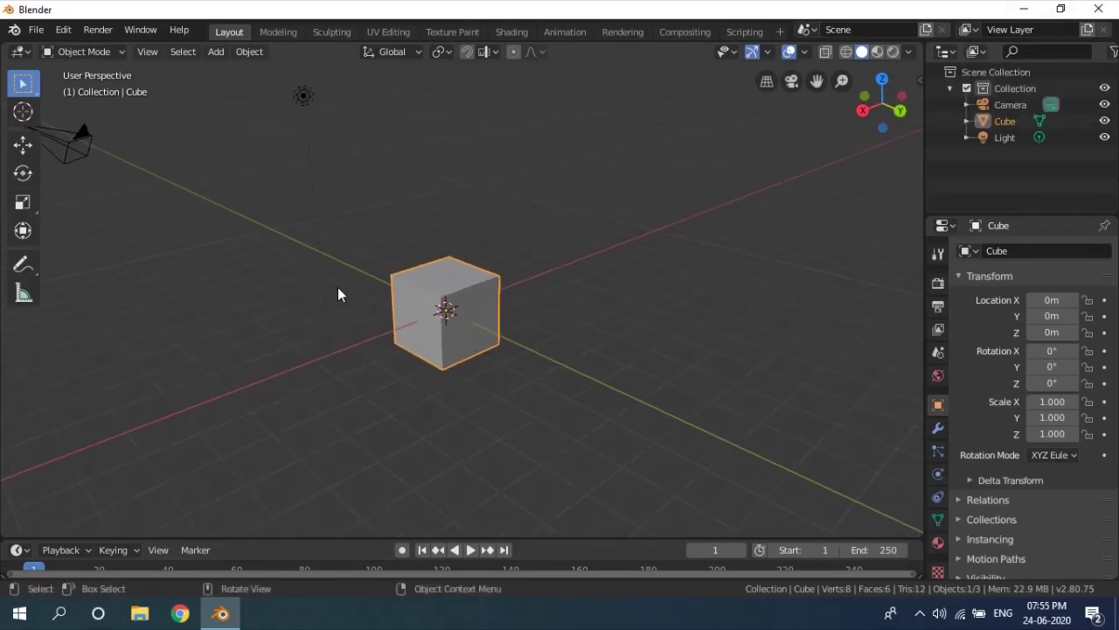
scroll(472, 302, up, 4)
middle_drag(522, 284, 544, 265)
middle_drag(622, 267, 564, 280)
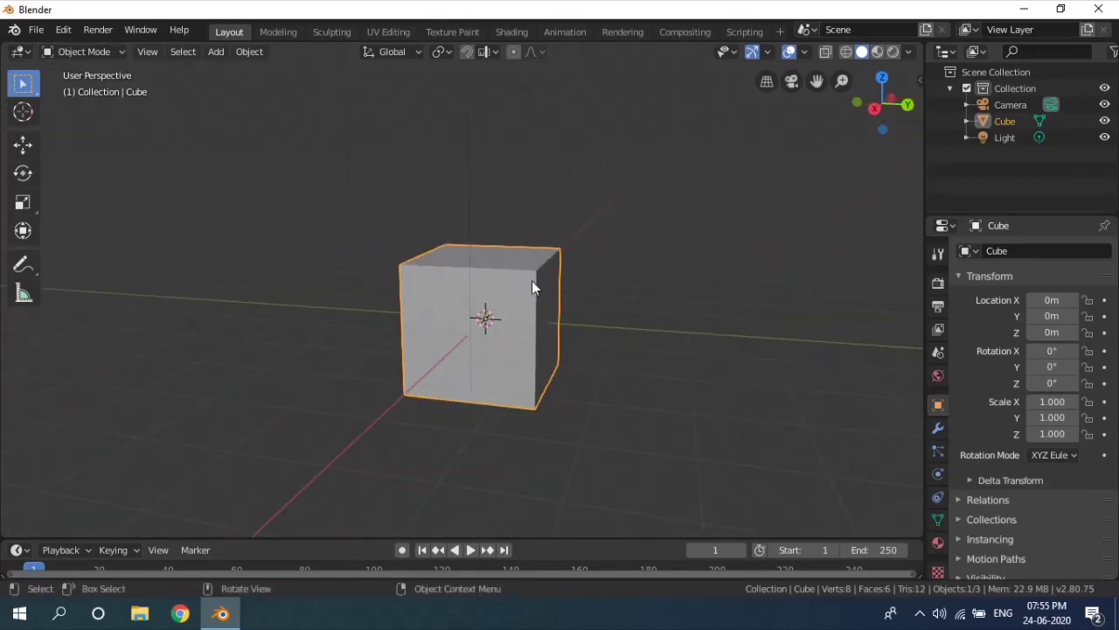
scroll(622, 244, down, 1)
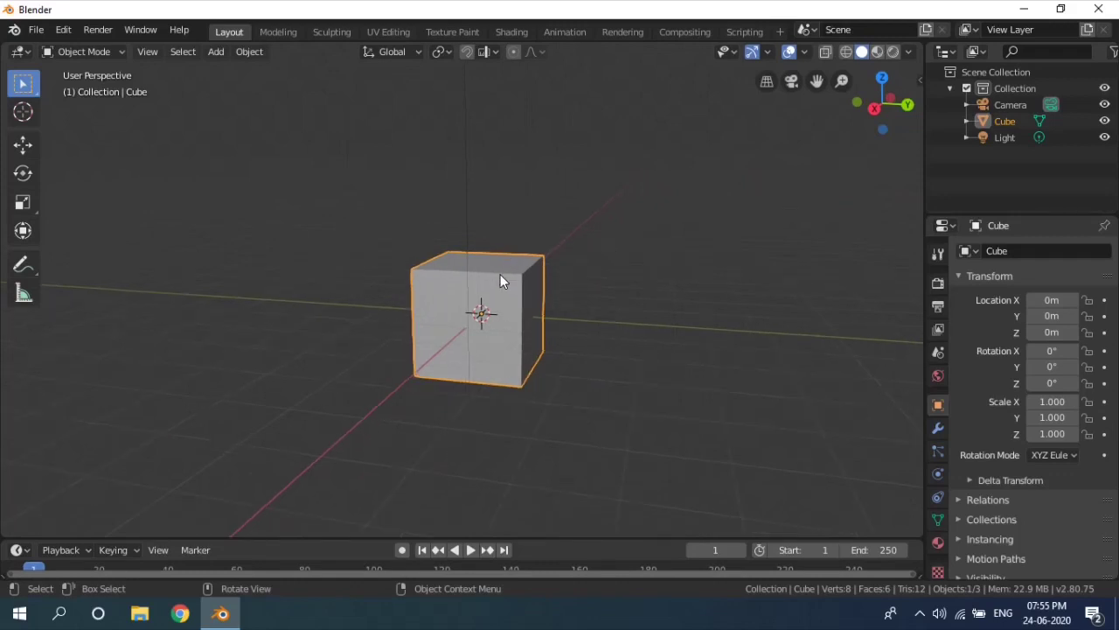
mouse_move(500, 274)
middle_down()
mouse_move(248, 267)
mouse_move(362, 242)
mouse_move(487, 257)
middle_up()
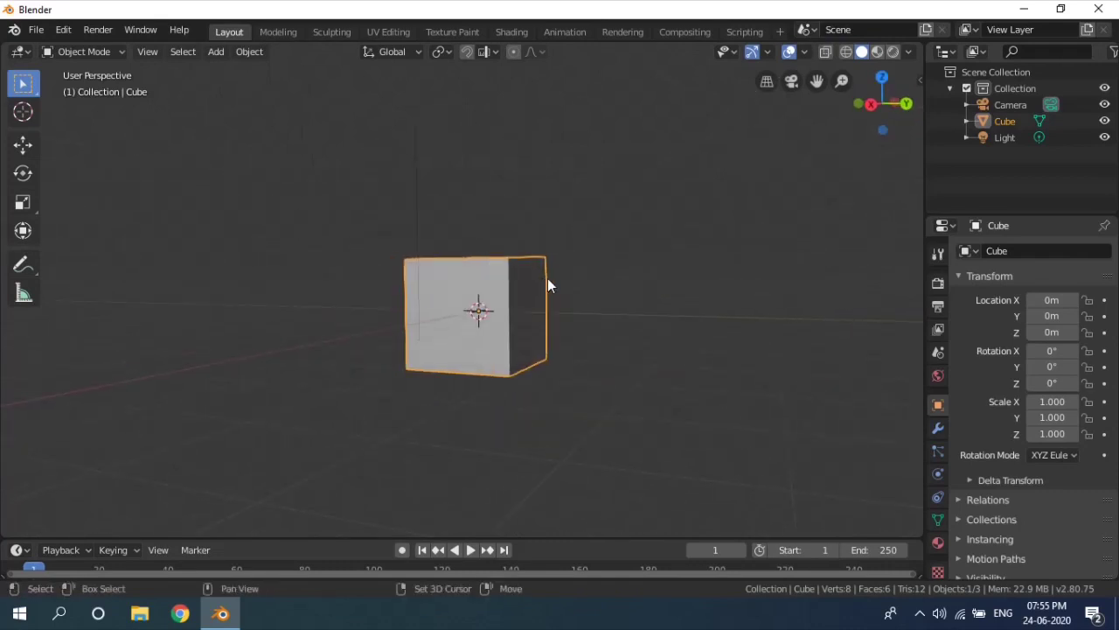
shift+middle_drag(547, 278, 575, 285)
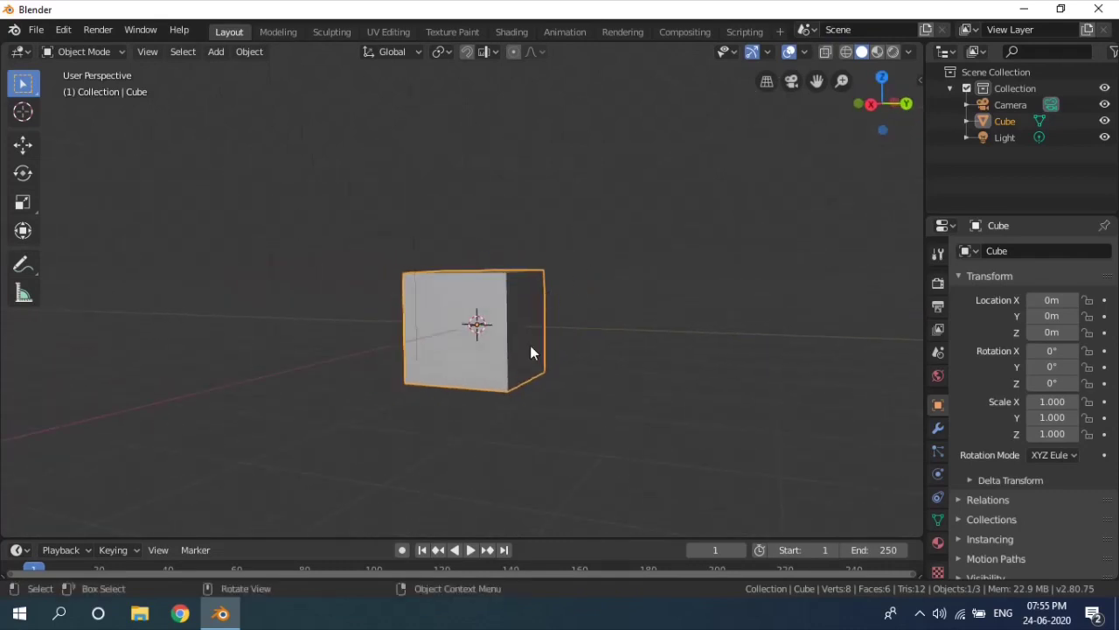
middle_drag(493, 422, 700, 380)
middle_drag(604, 370, 639, 390)
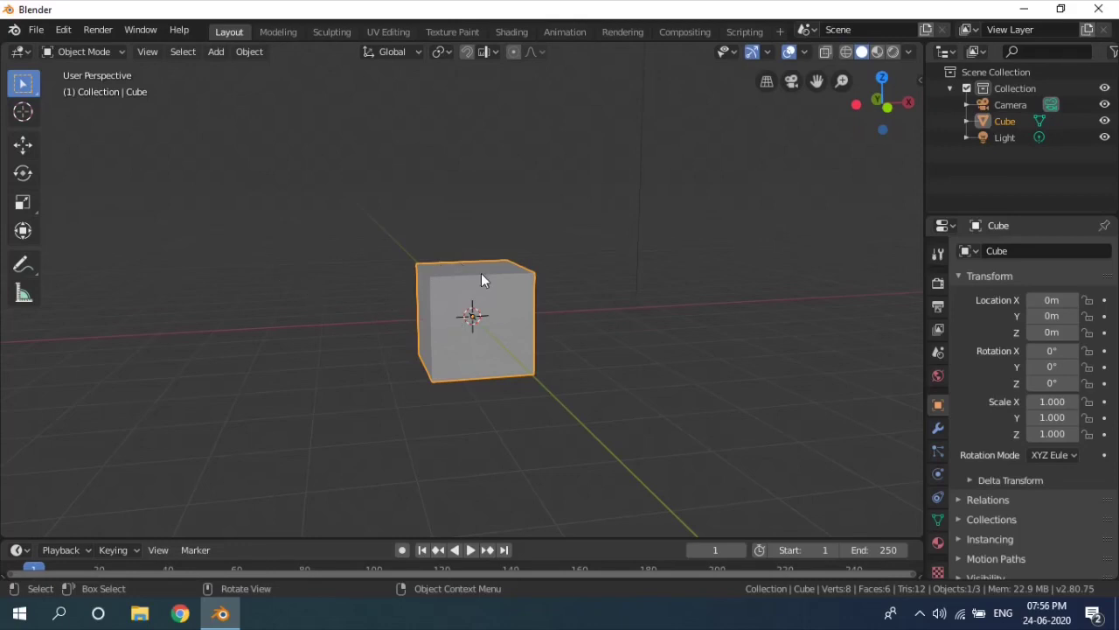
scroll(489, 300, up, 3)
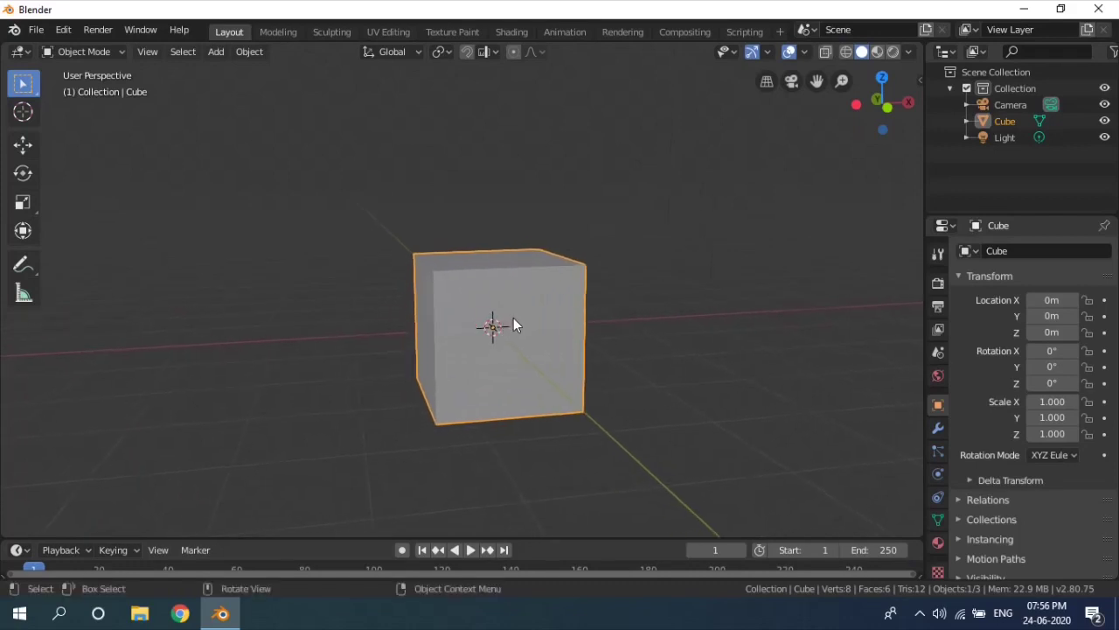
mouse_move(513, 319)
middle_down()
mouse_move(455, 320)
mouse_move(572, 322)
mouse_move(530, 313)
middle_up()
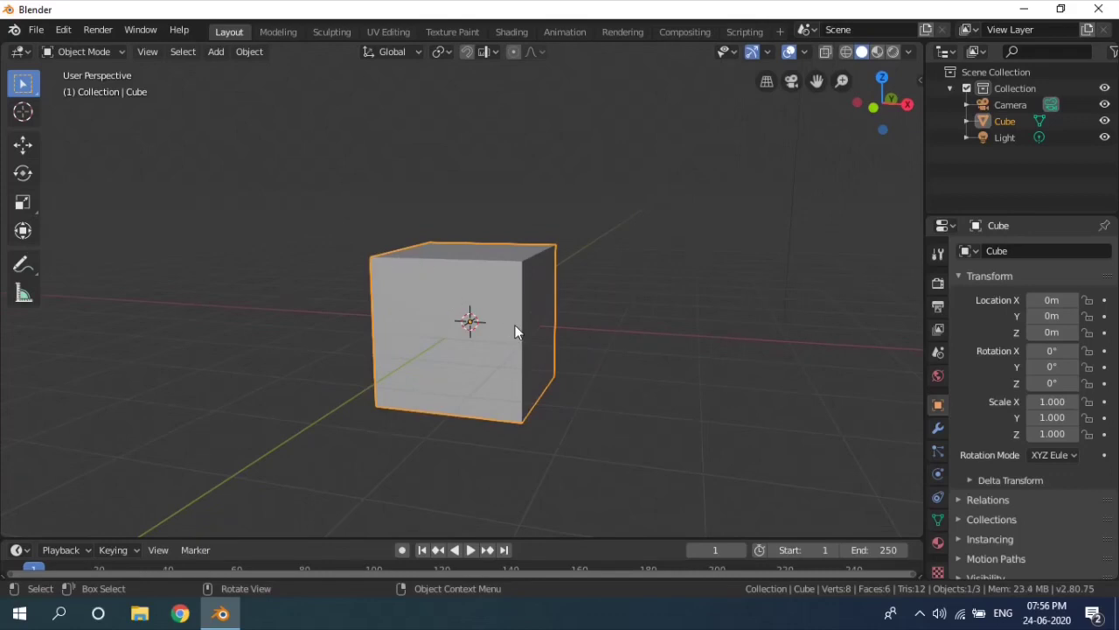
scroll(515, 324, down, 2)
mouse_move(514, 324)
middle_down()
mouse_move(535, 325)
mouse_move(470, 325)
mouse_move(515, 320)
mouse_move(500, 324)
middle_up()
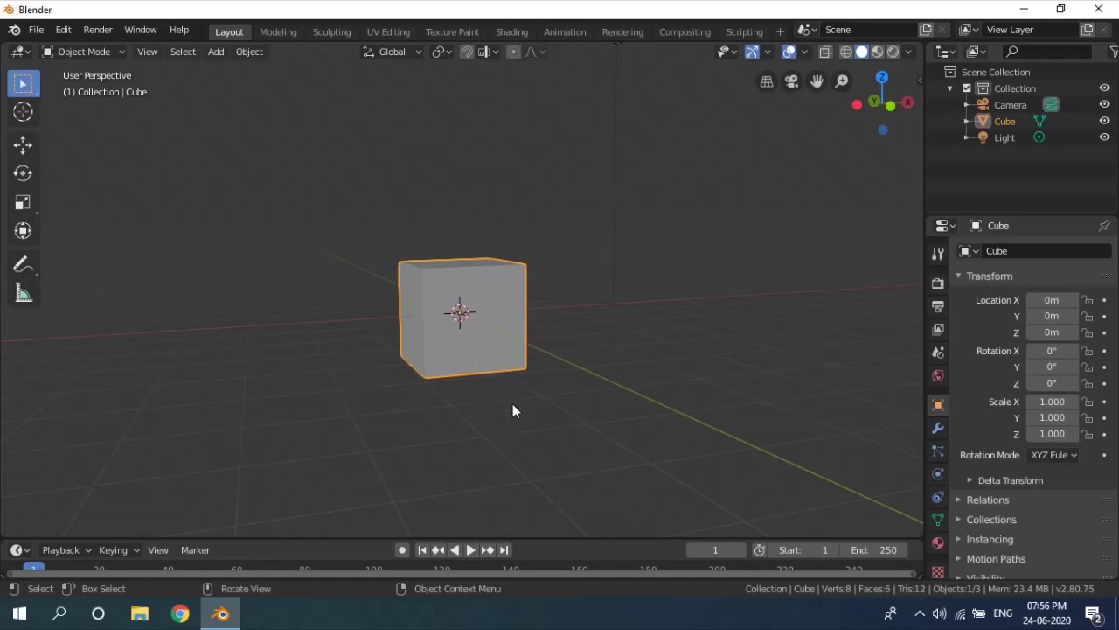
middle_drag(513, 411, 533, 422)
scroll(531, 362, up, 3)
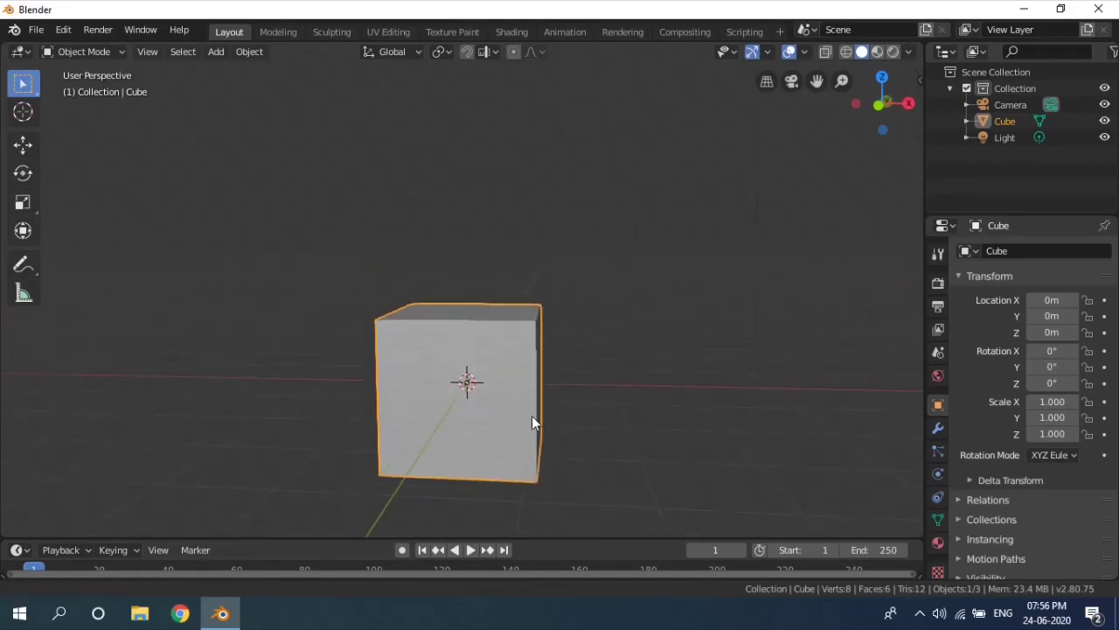
scroll(534, 418, down, 3)
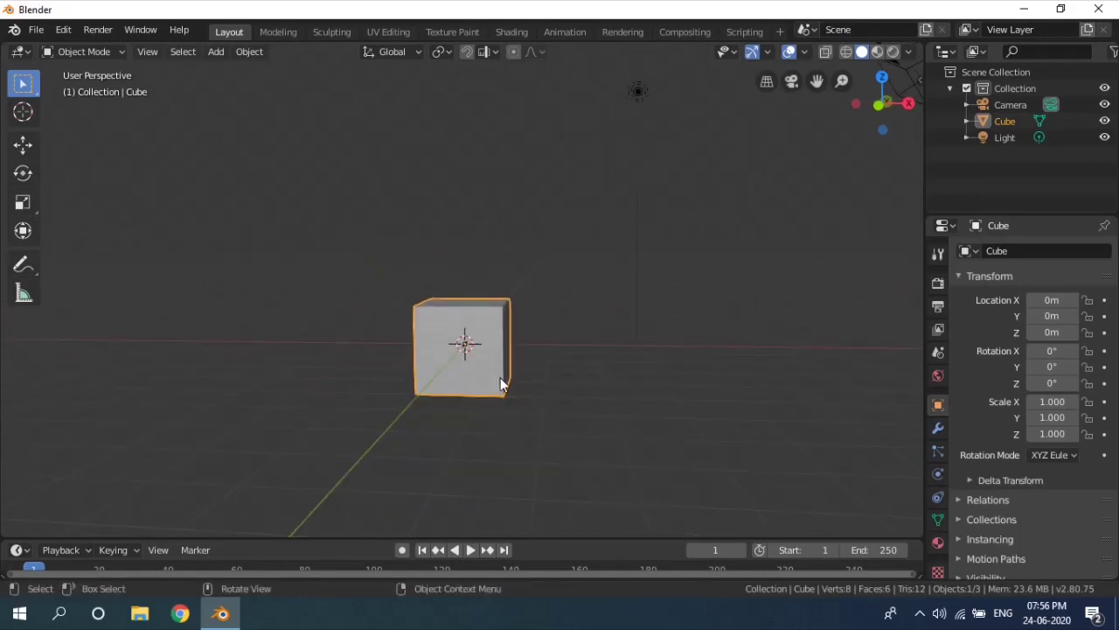
- Move the cube about 0.56 m toward negative X and 1.2 m up, and enlarge it uniformly to a scale of about 3.35
key(g)
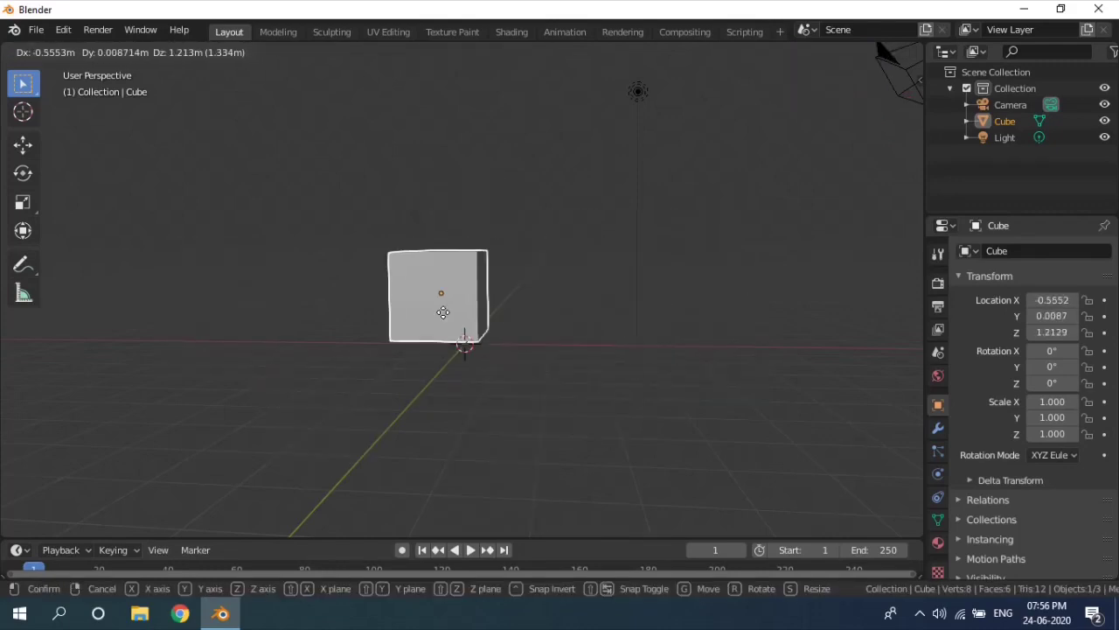
click(472, 331)
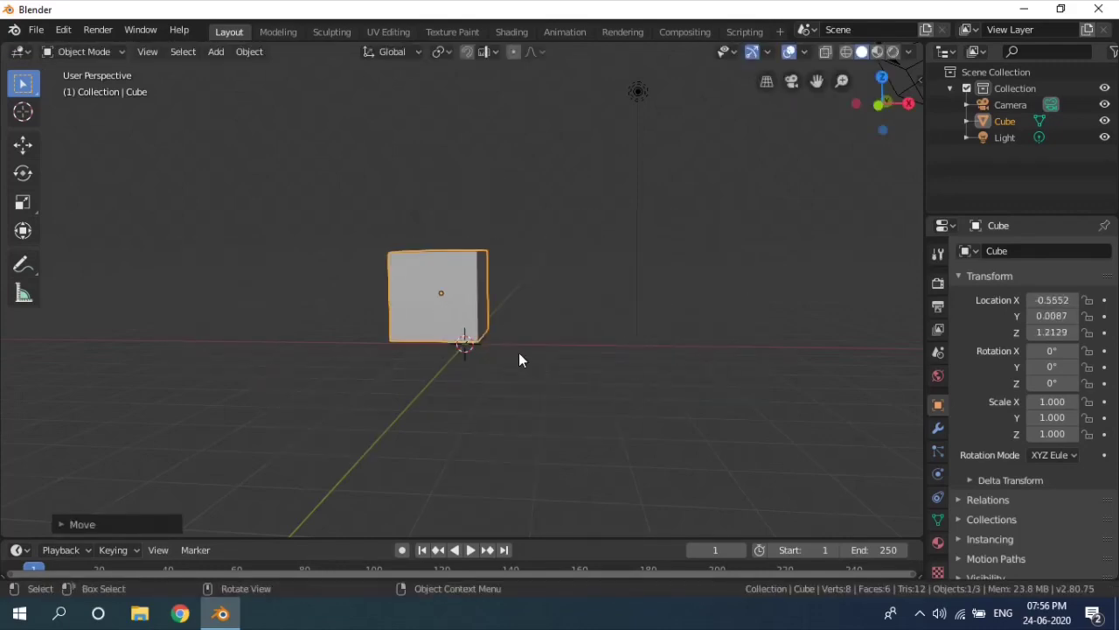
key(s)
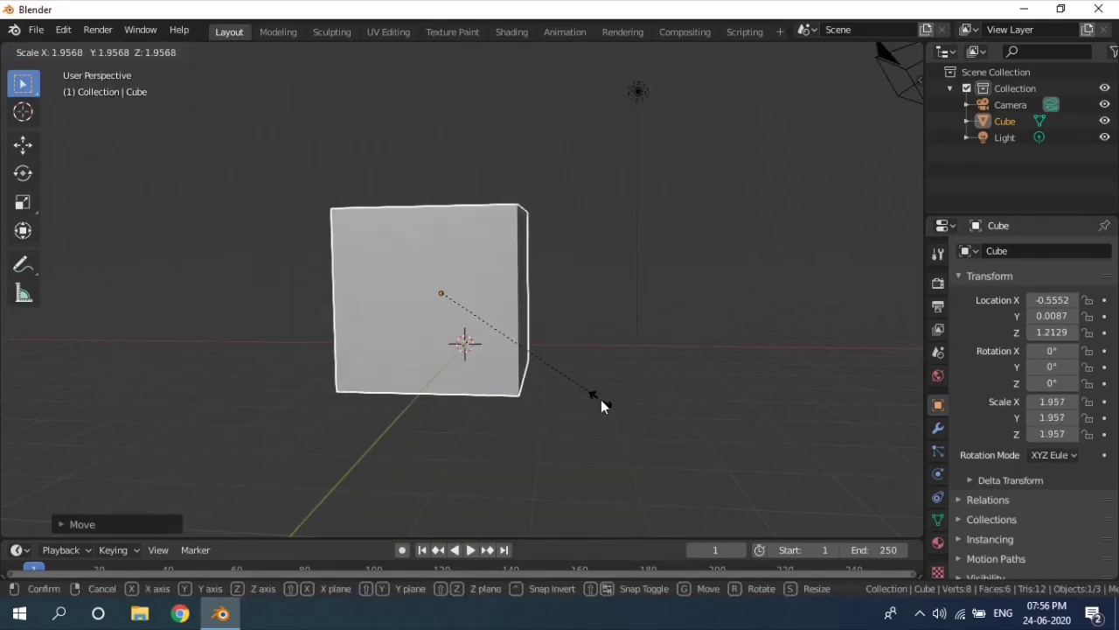
click(600, 398)
key(s)
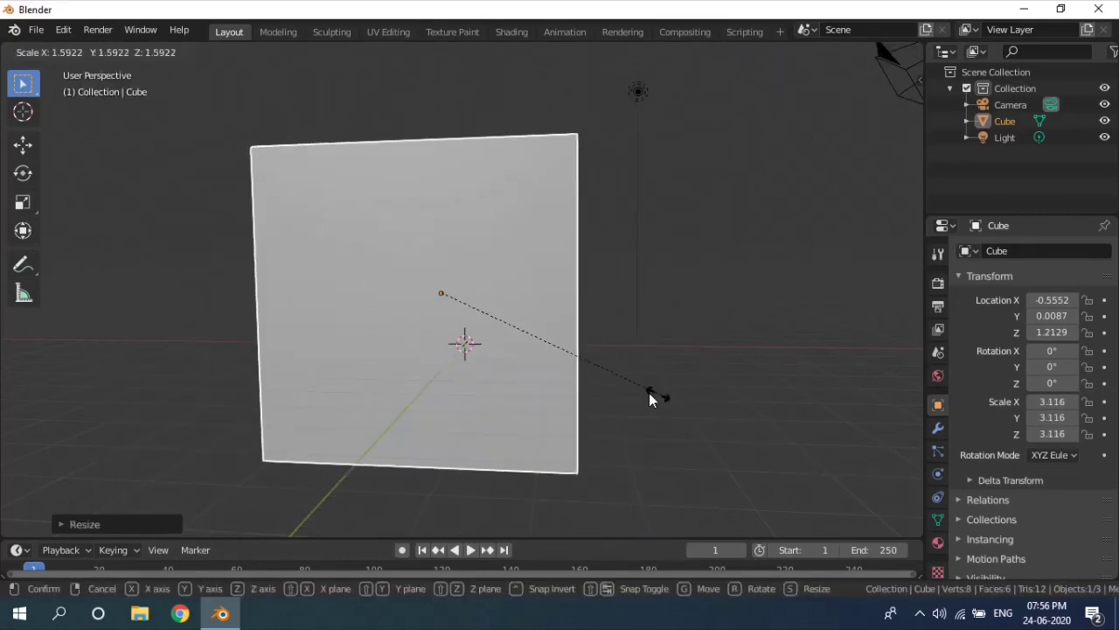
click(682, 397)
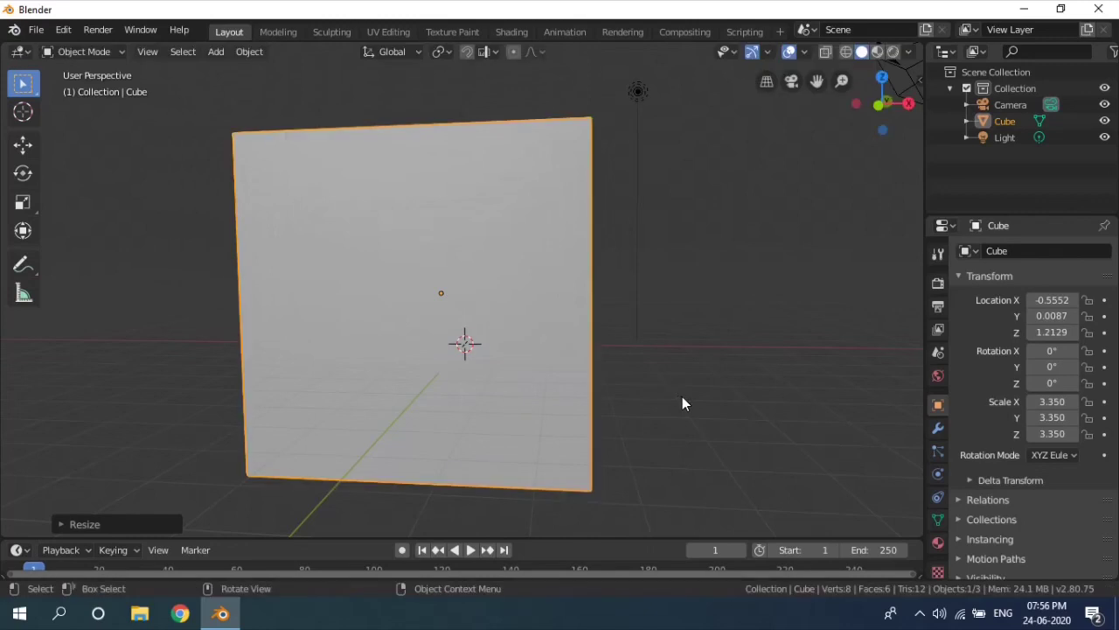
- Try rotating the enlarged cube freely, and undo the rotation
scroll(682, 380, down, 3)
middle_drag(682, 379, 472, 364)
key(r)
click(437, 412)
key(ctrl+z)
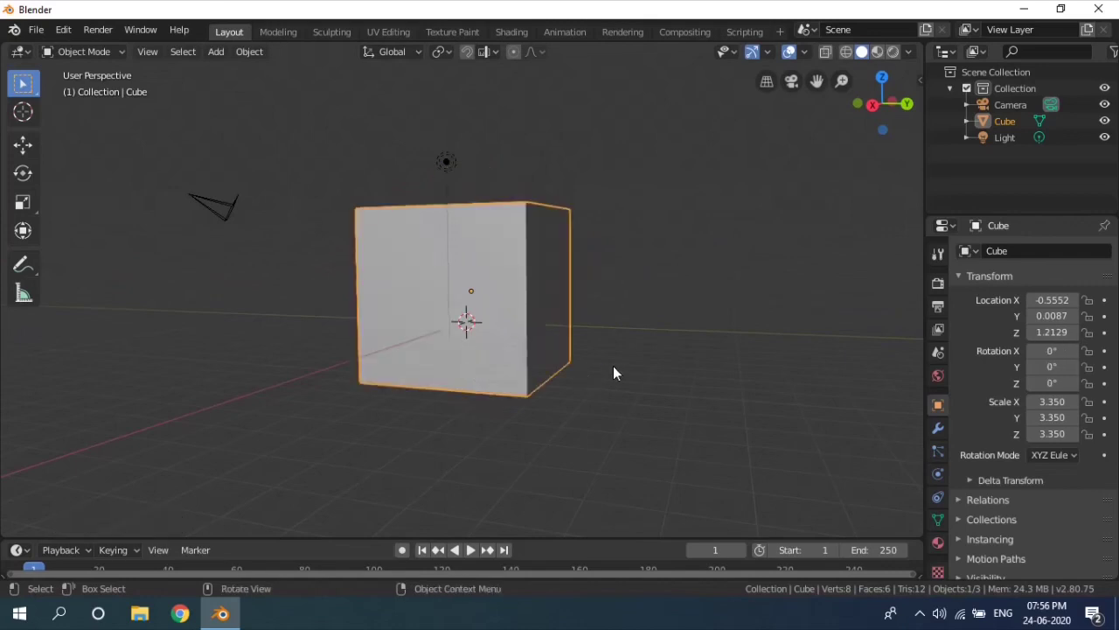
- Stretch the cube to a scale of about 13.2 along Y and about 15.5 along X
middle_drag(681, 336, 739, 358)
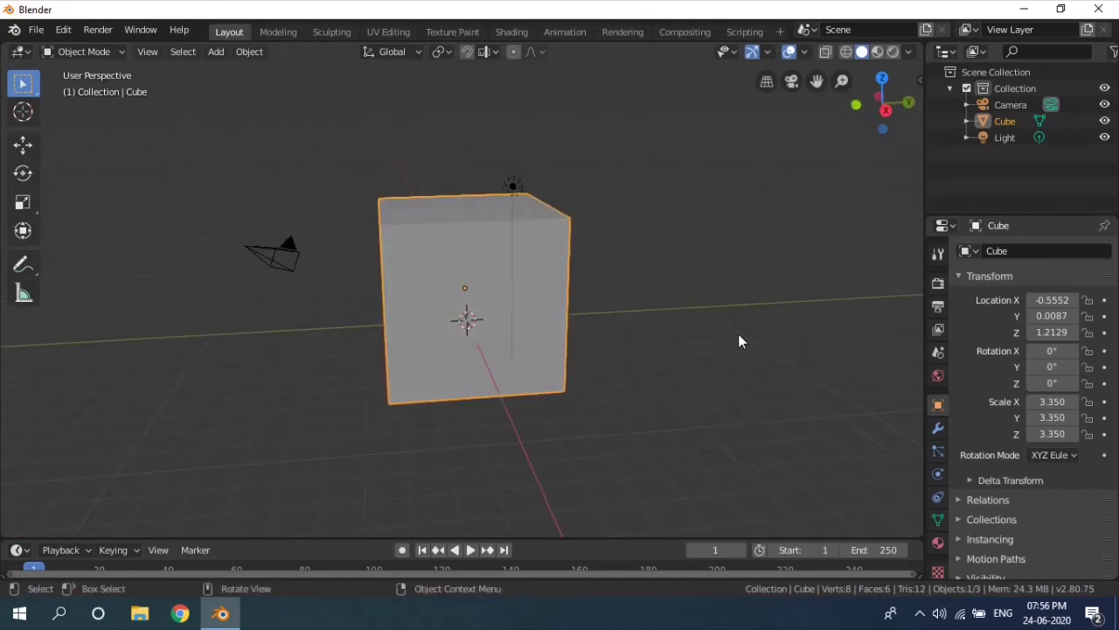
middle_drag(662, 329, 604, 336)
scroll(602, 330, down, 2)
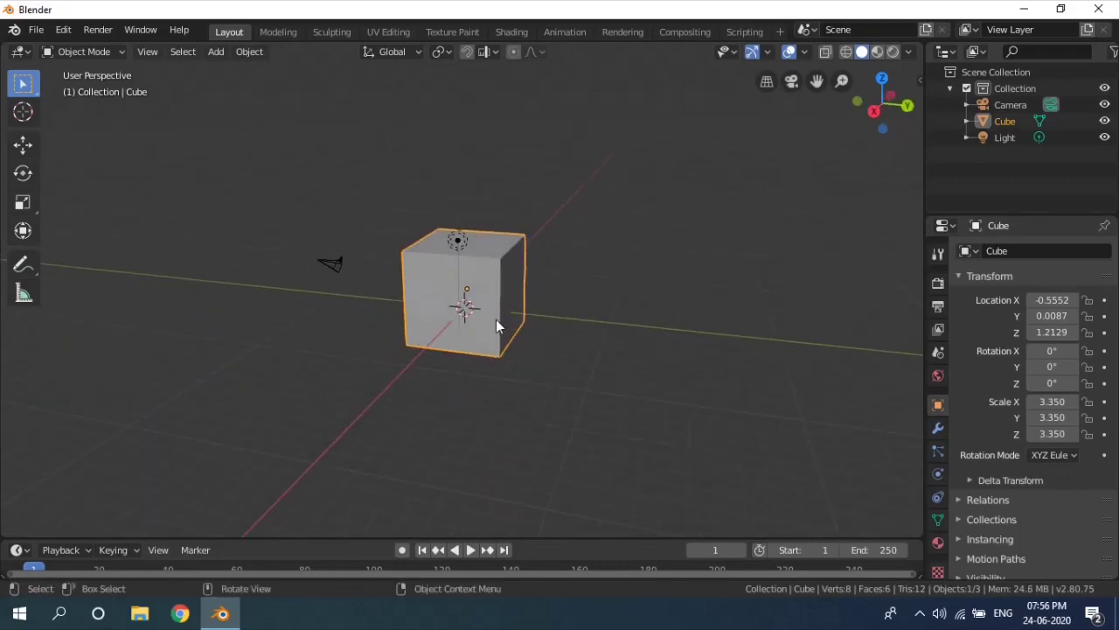
key(s)
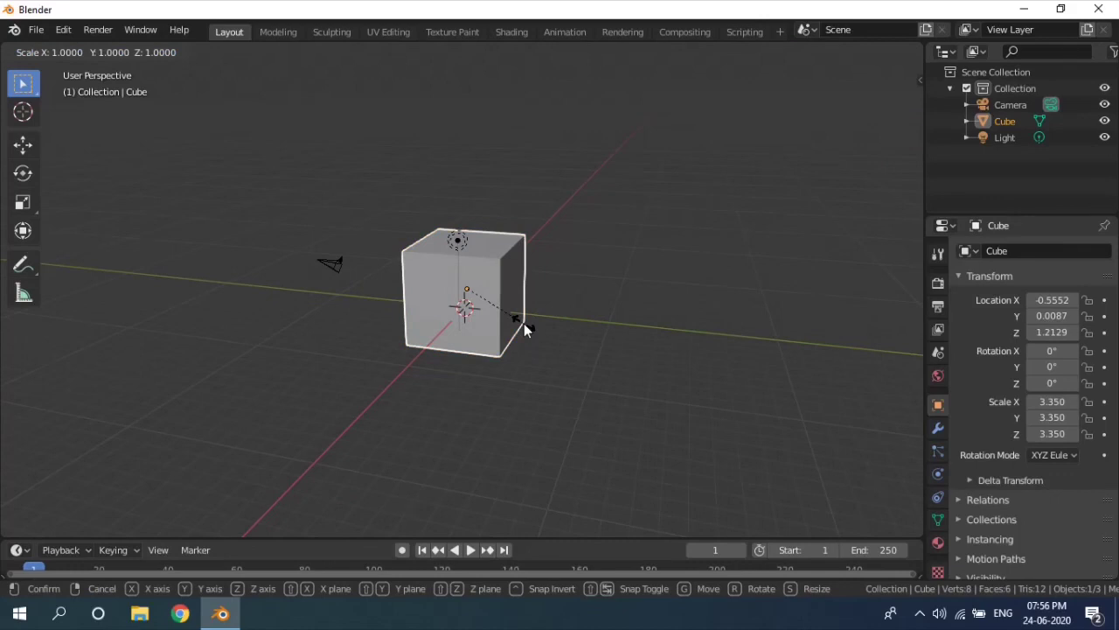
key(y)
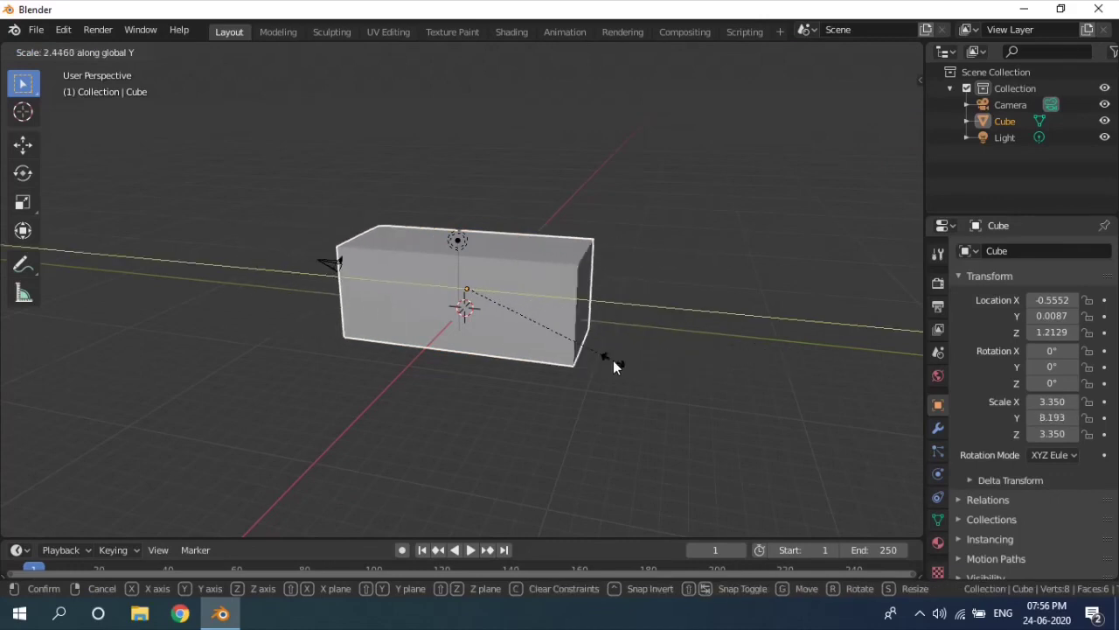
click(716, 374)
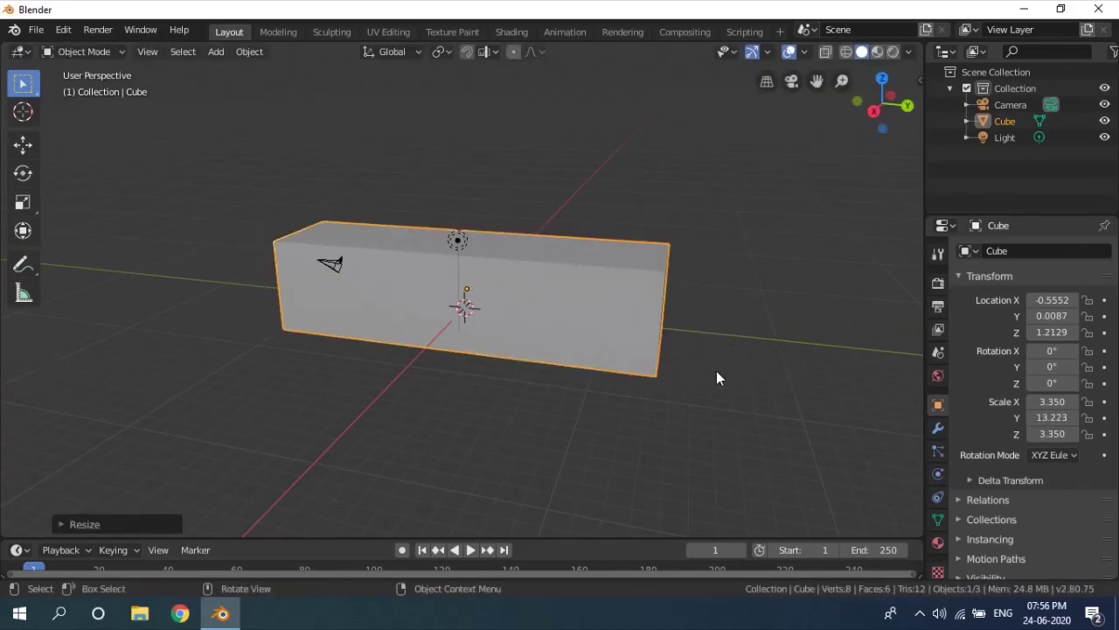
key(s)
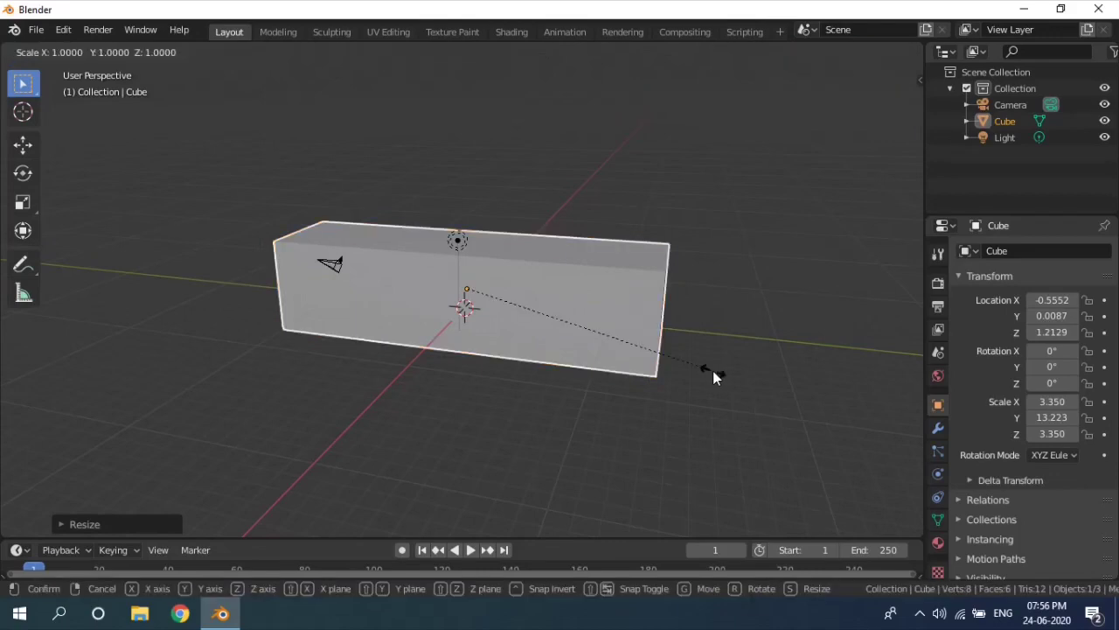
key(x)
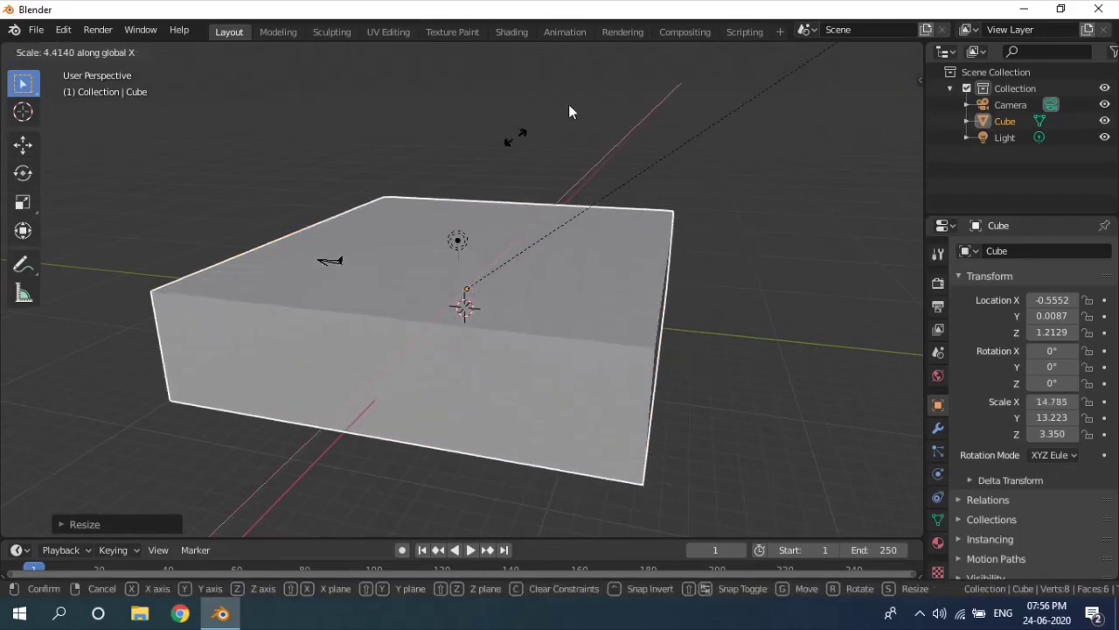
click(560, 127)
- Rotate the stretched block about -82.4° around the global Y axis so it stands upright
middle_drag(592, 240, 489, 363)
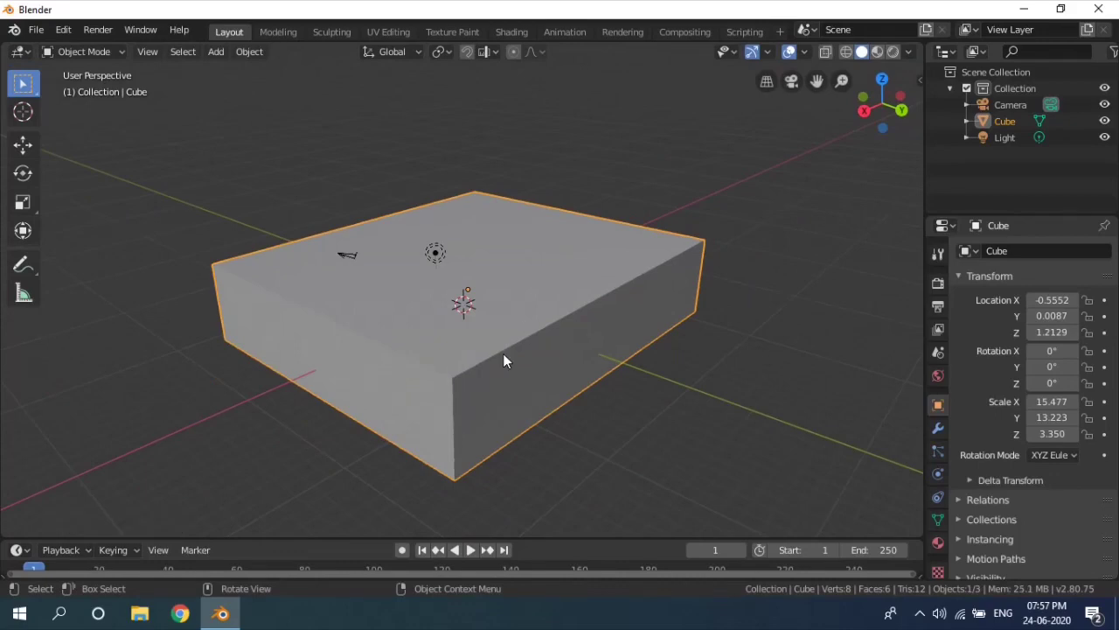
key(r)
key(y)
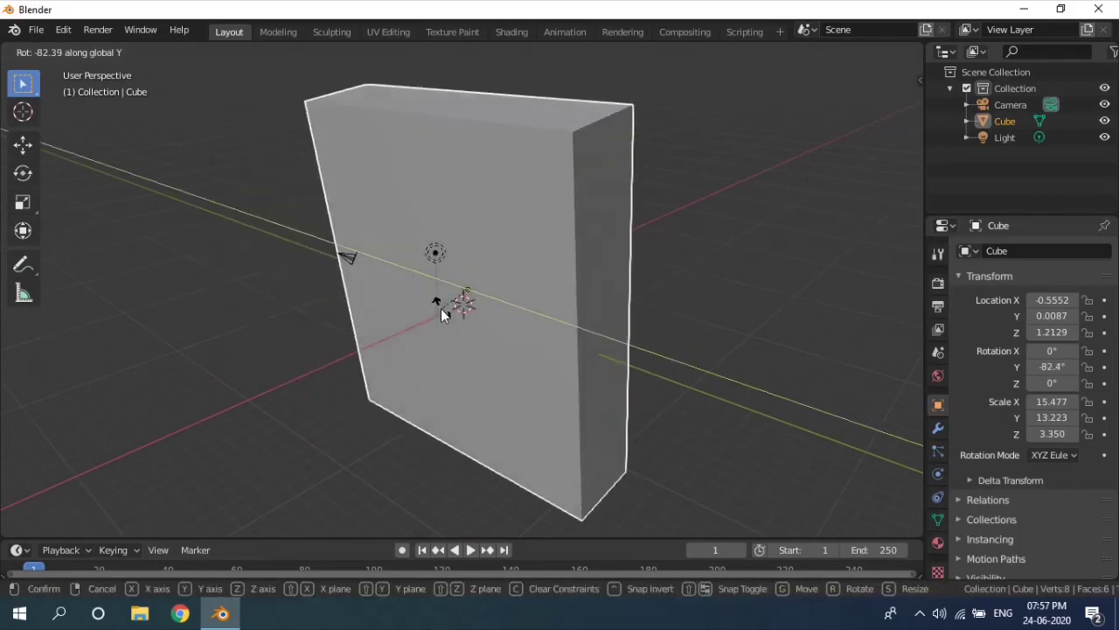
click(441, 310)
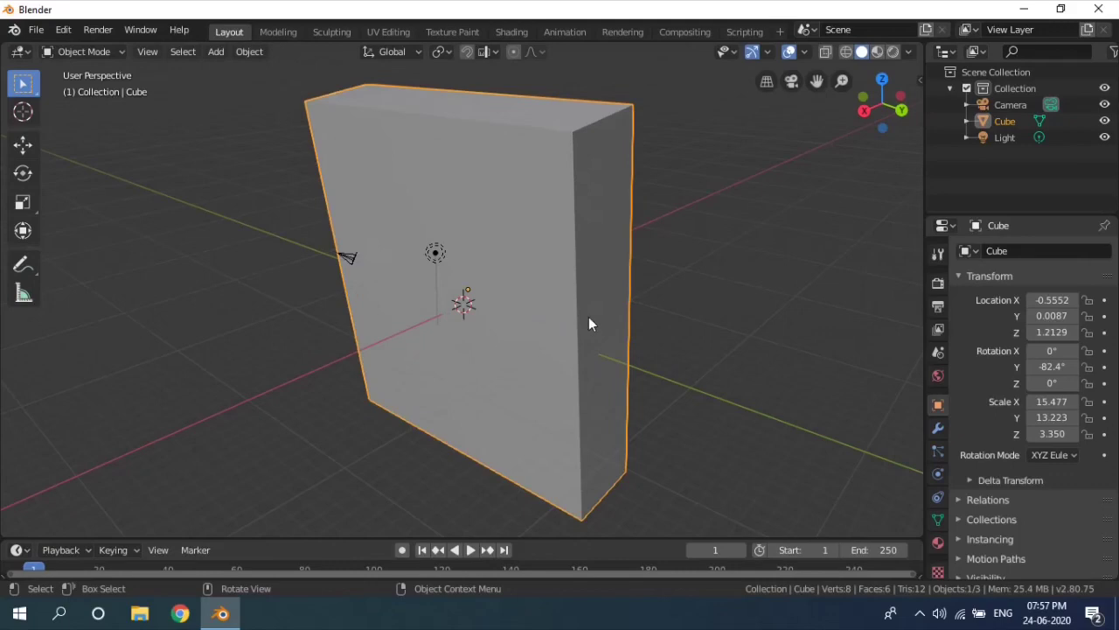
- Raise the upright block along the global Z axis to a height of about 14.55 m
middle_drag(588, 318, 555, 323)
key(g)
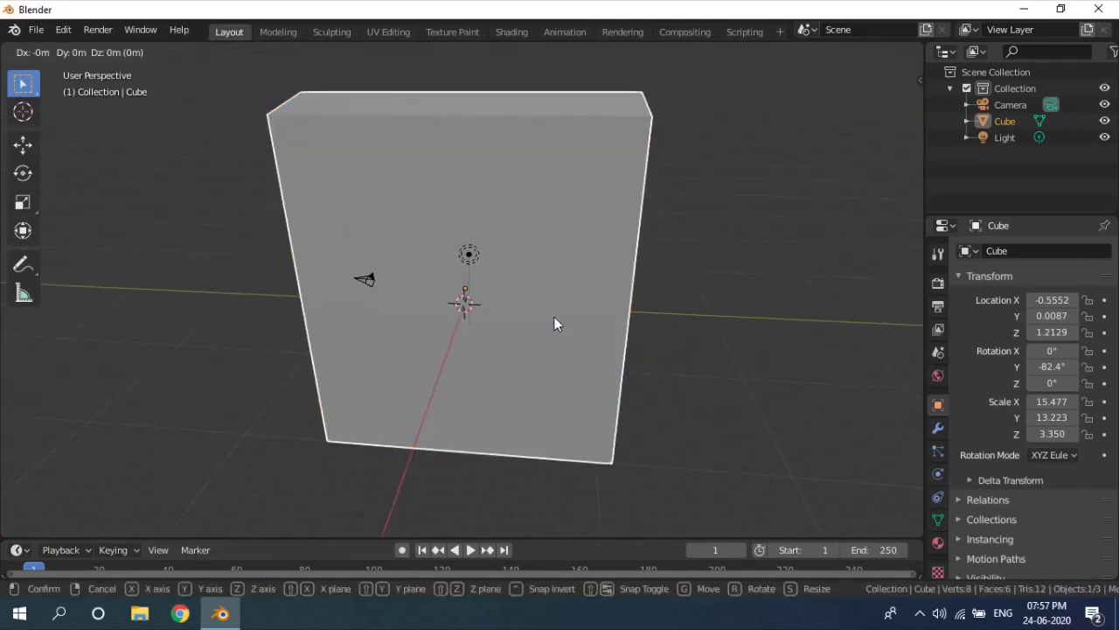
key(z)
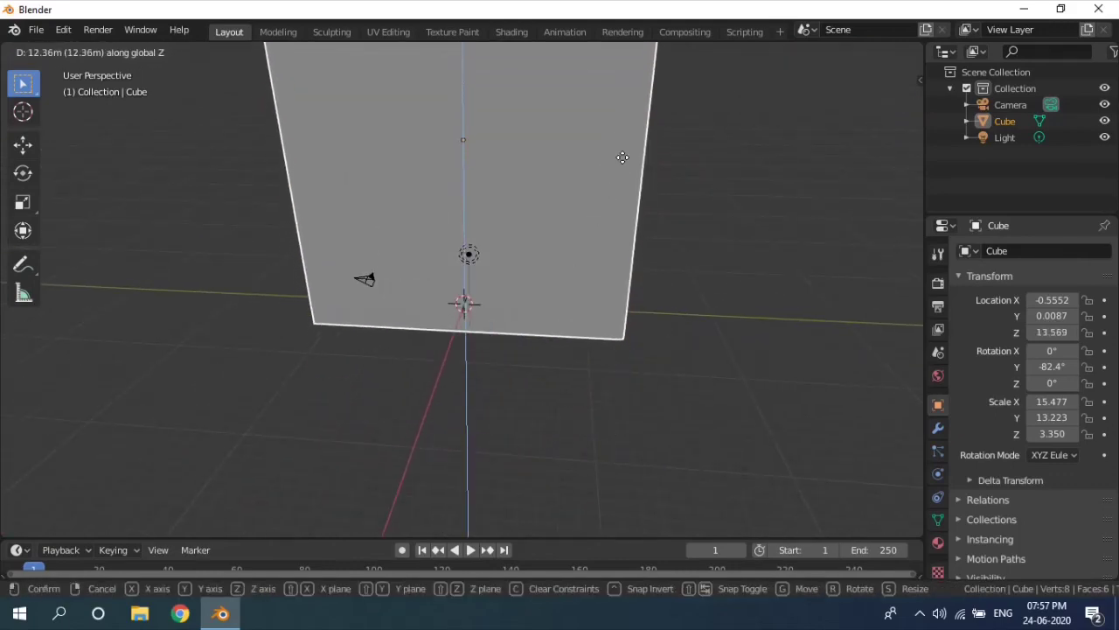
click(630, 213)
- Delete the upright block from the scene
middle_drag(632, 213, 442, 242)
scroll(489, 242, down, 4)
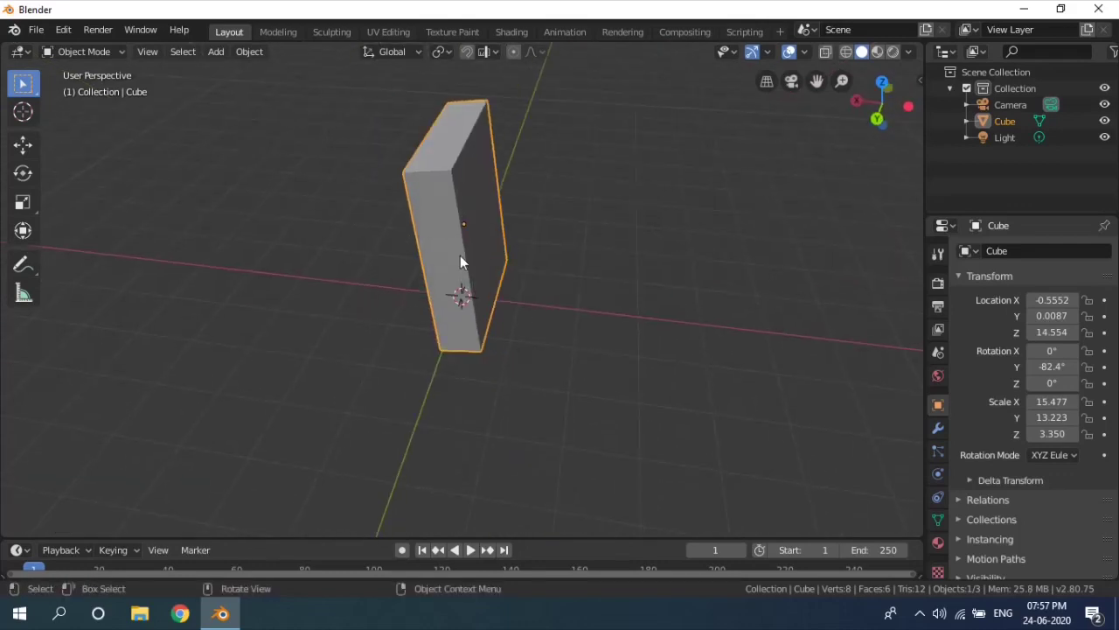
key(x)
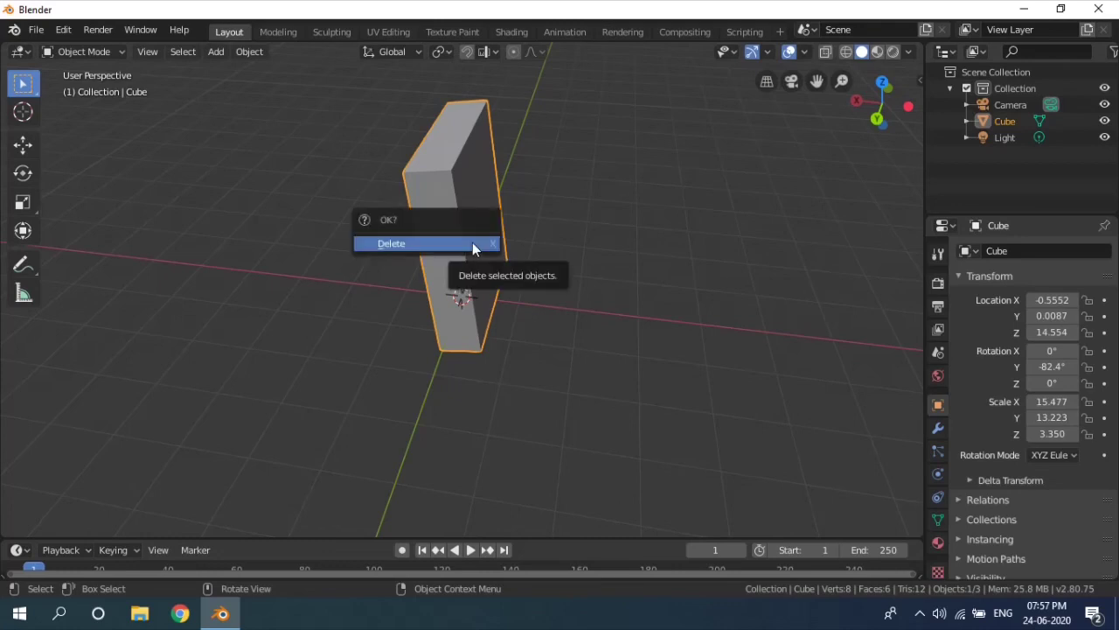
click(472, 242)
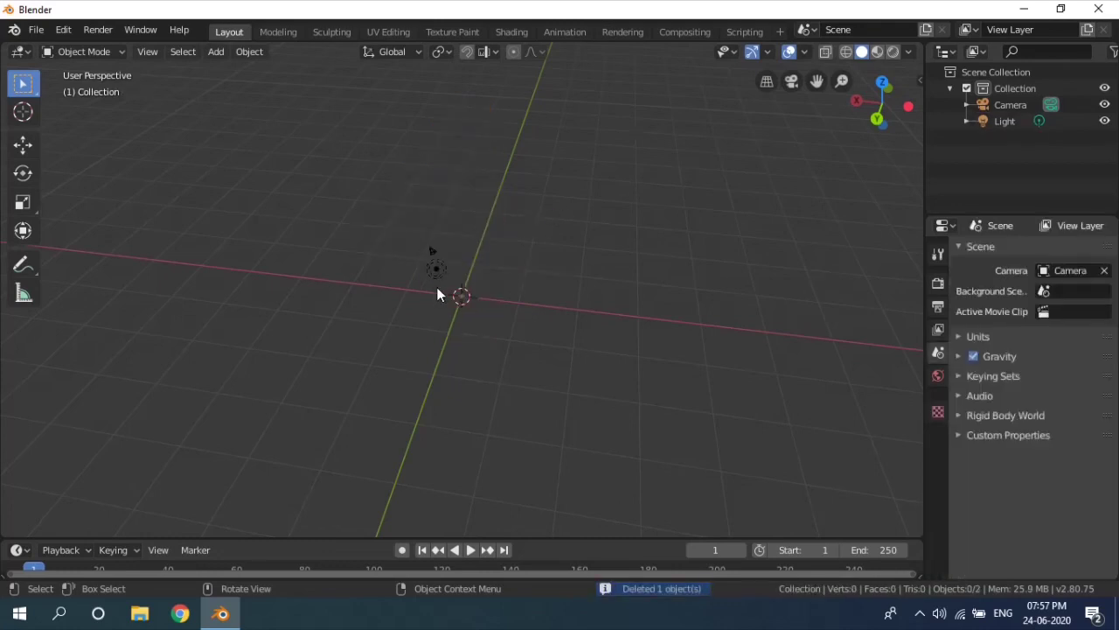
- Add a cube mesh at the world origin and frame it in the viewport
scroll(451, 292, up, 3)
key(shift+a)
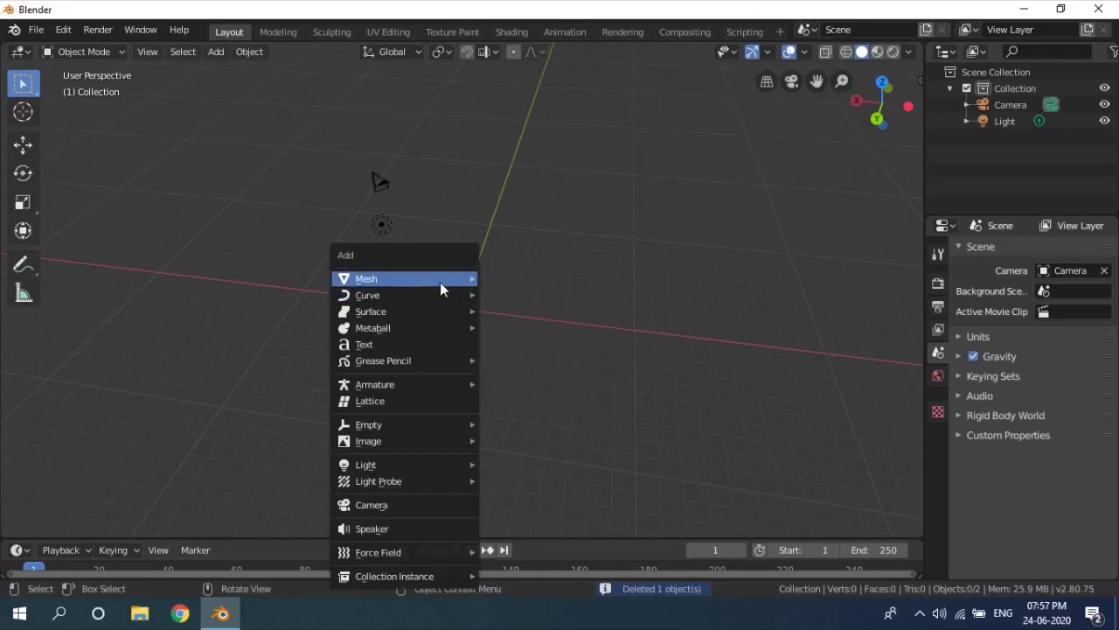
mouse_move(426, 306)
mouse_move(426, 280)
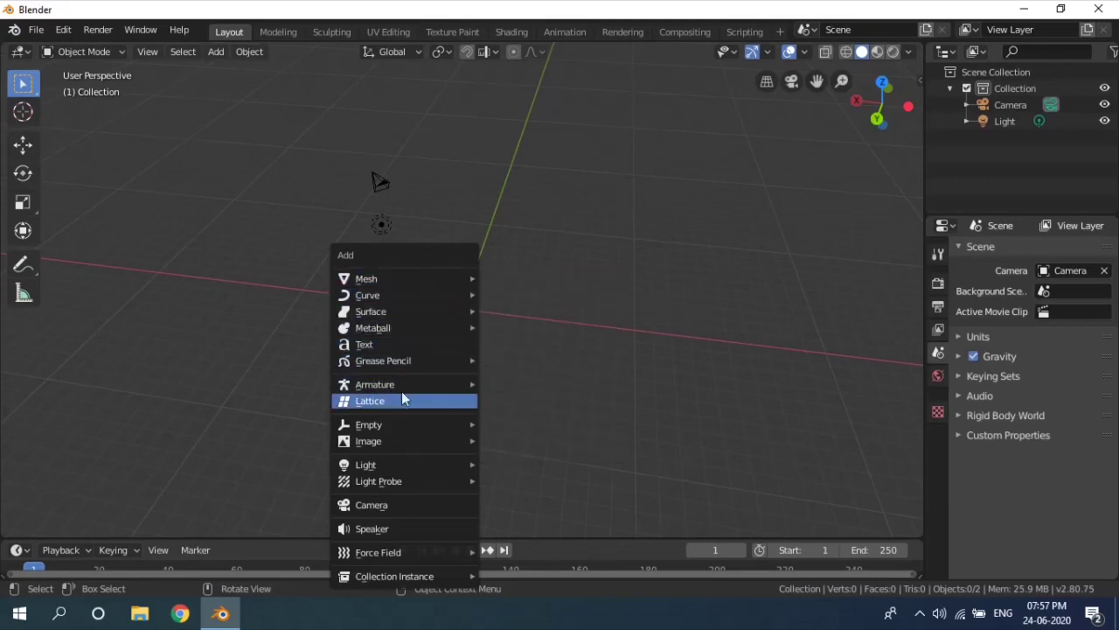
mouse_move(401, 390)
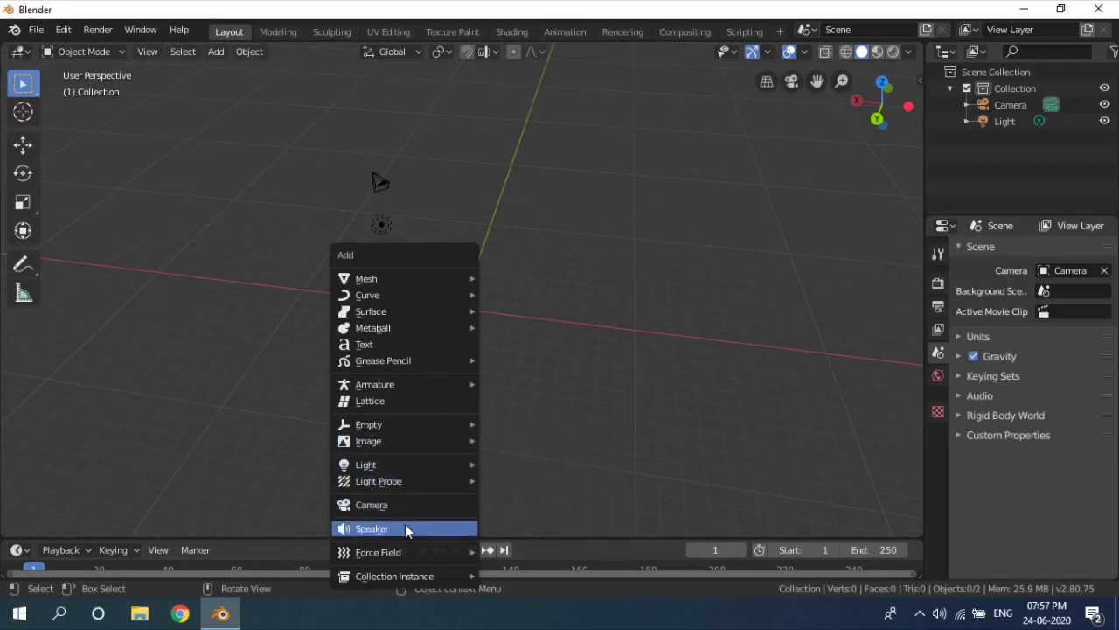
mouse_move(406, 548)
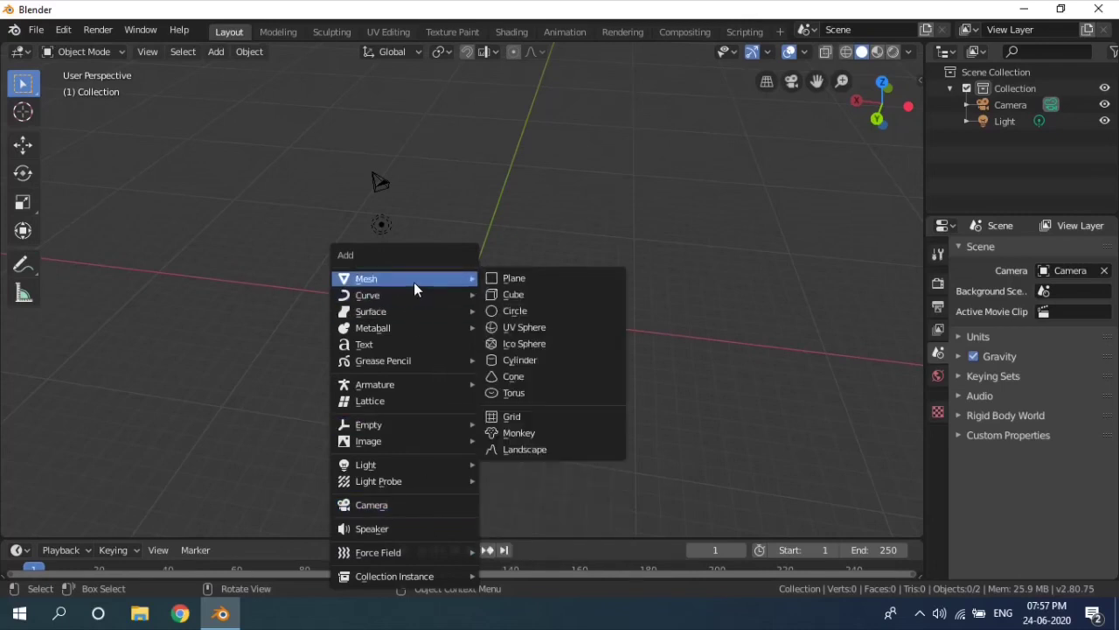
click(494, 292)
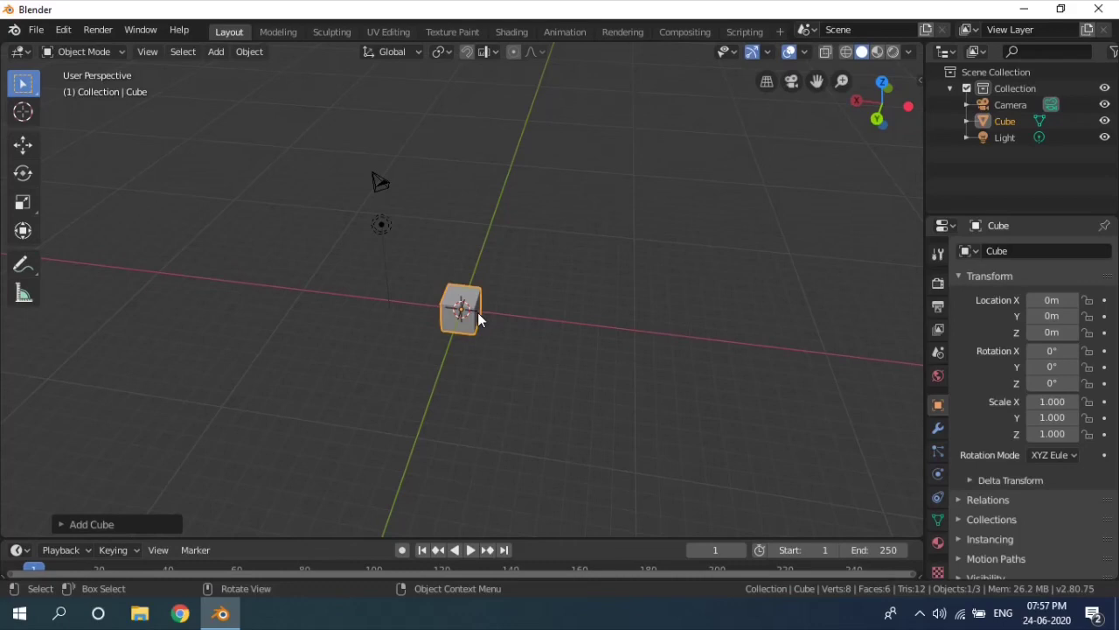
key(KP_Decimal)
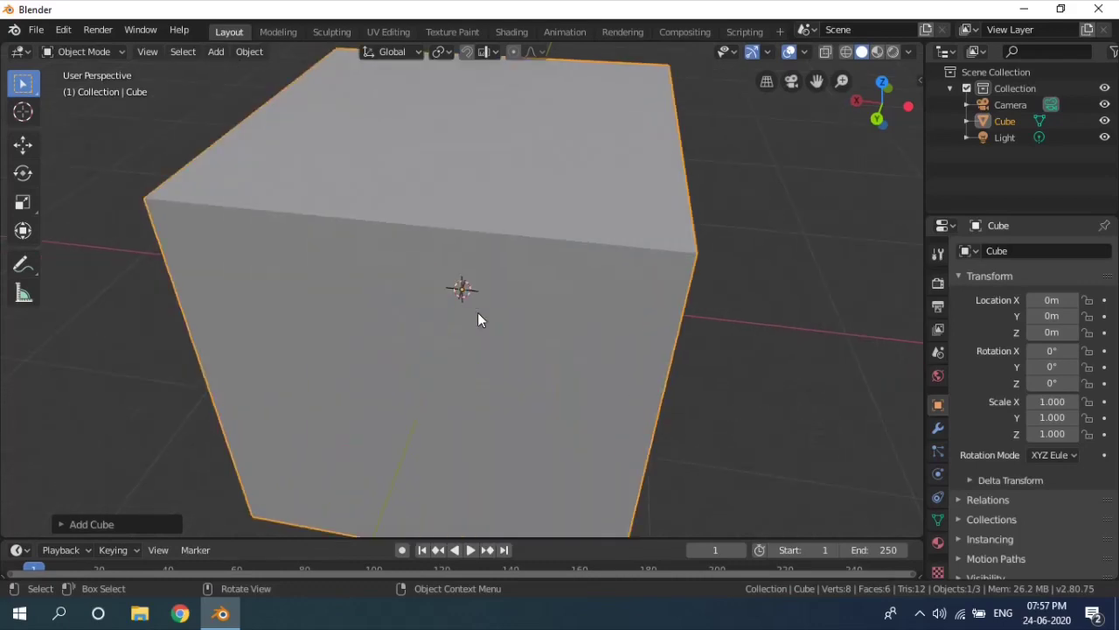
mouse_move(478, 312)
middle_down()
mouse_move(410, 298)
mouse_move(461, 314)
middle_up()
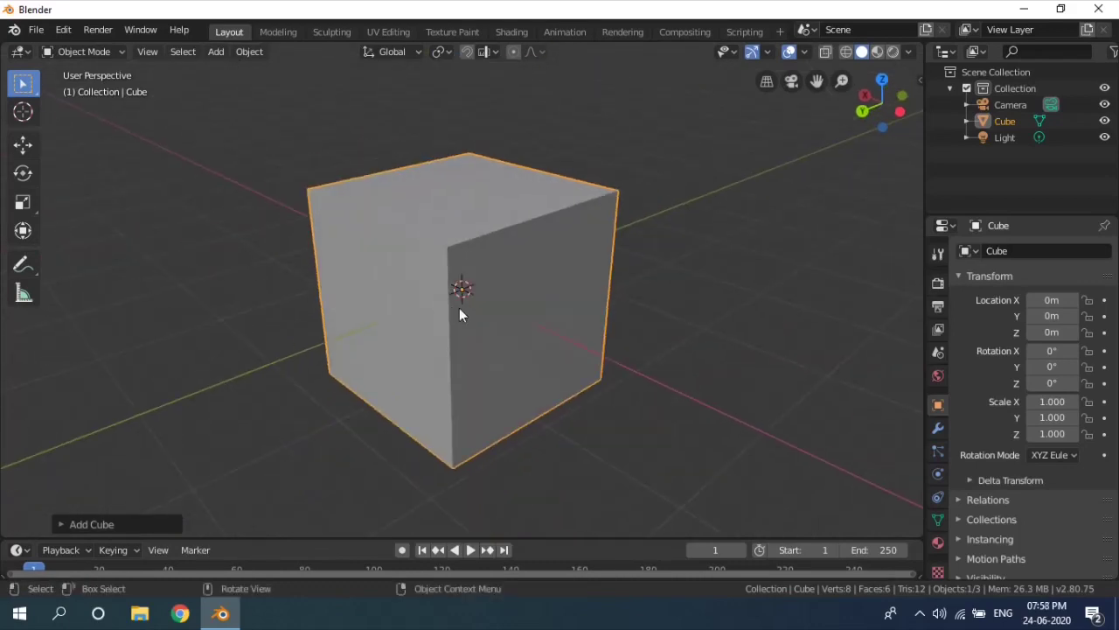
- Switch the new cube from Object Mode to Edit Mode
click(100, 51)
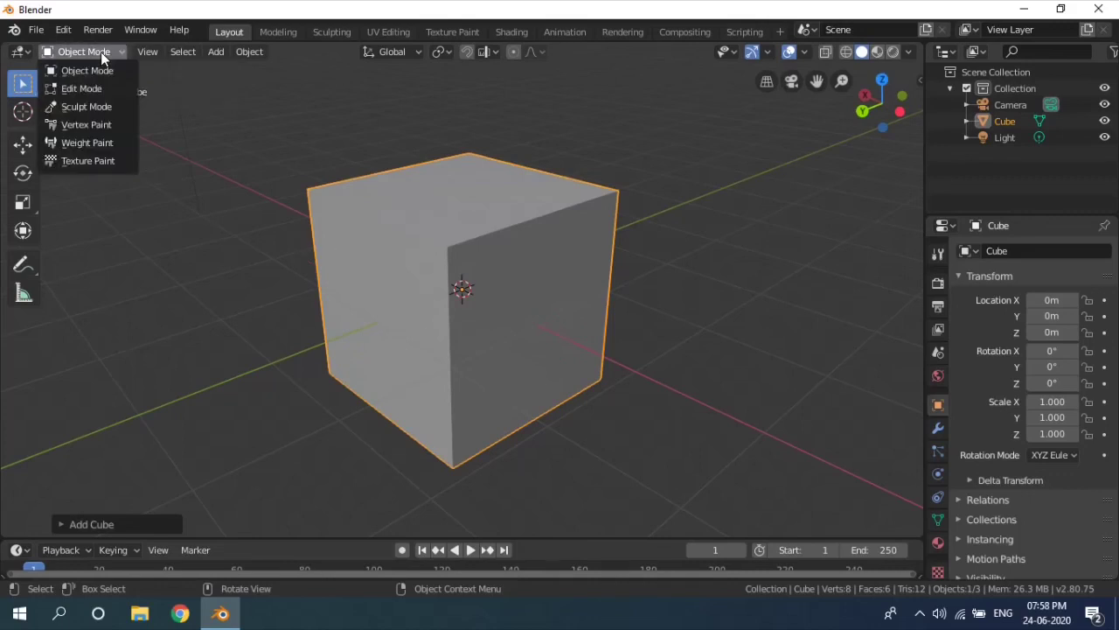
click(101, 83)
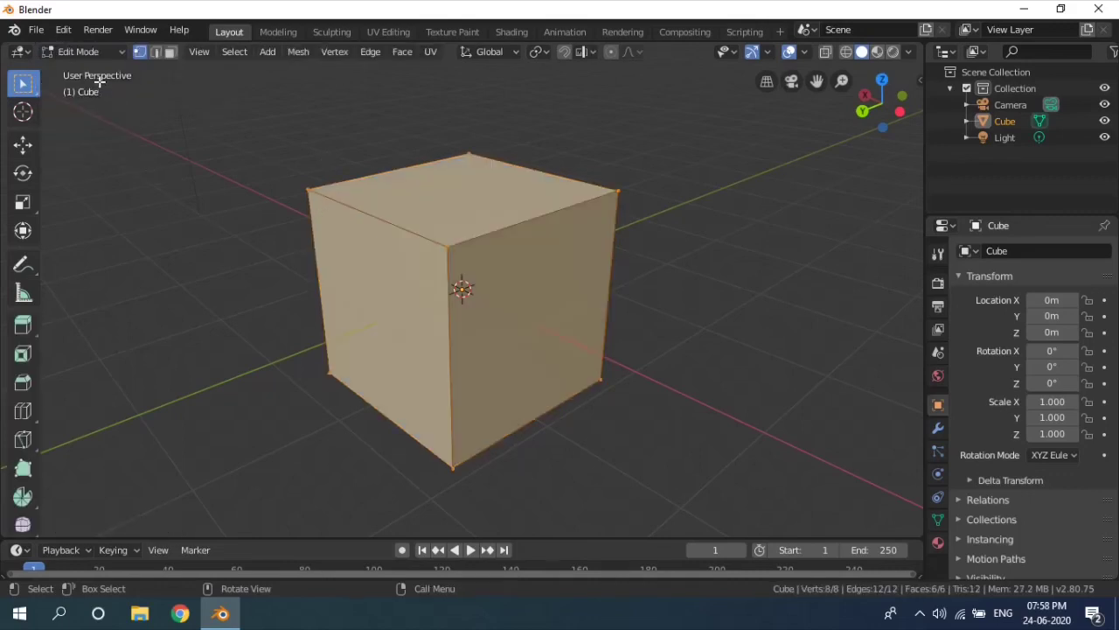
scroll(358, 256, down, 1)
middle_drag(392, 284, 347, 270)
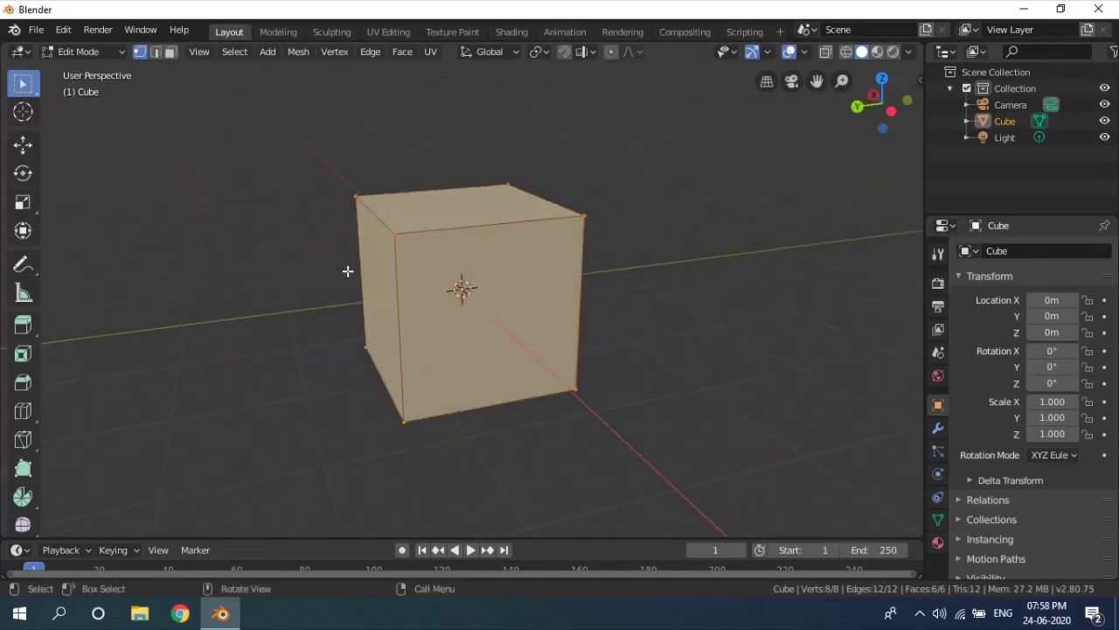
mouse_move(487, 288)
middle_down()
mouse_move(435, 288)
mouse_move(473, 289)
middle_up()
scroll(472, 288, up, 1)
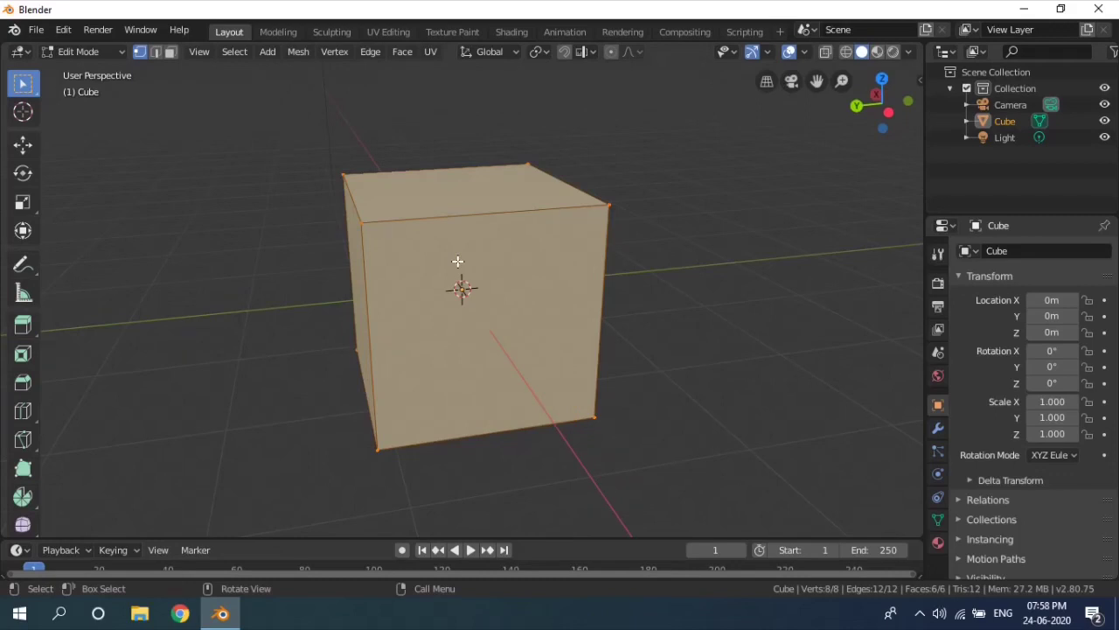
key(Tab)
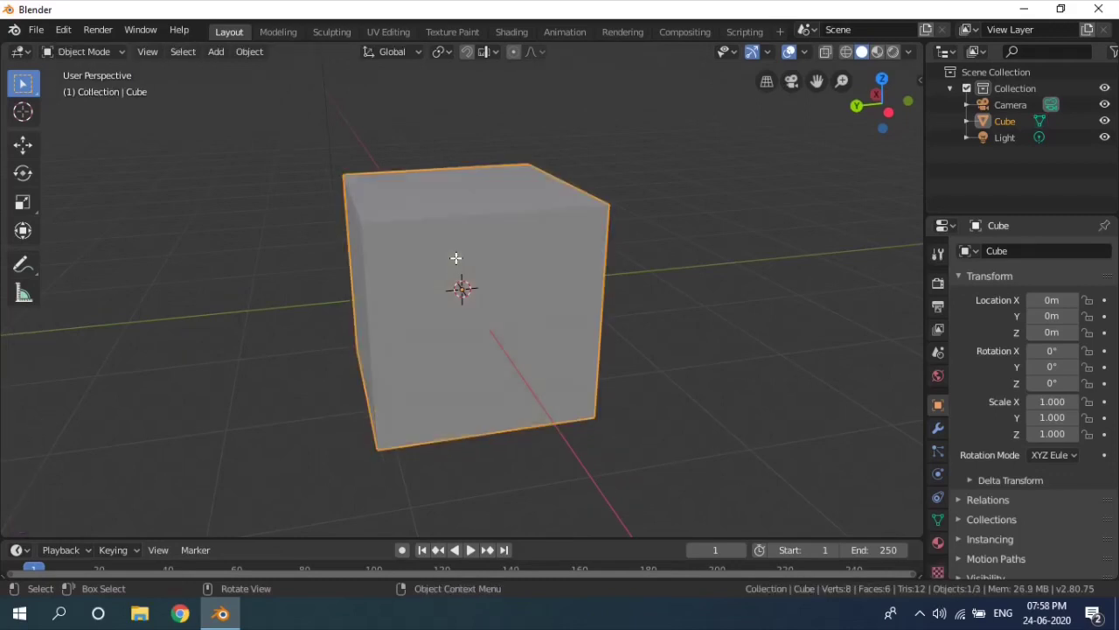
key(Tab)
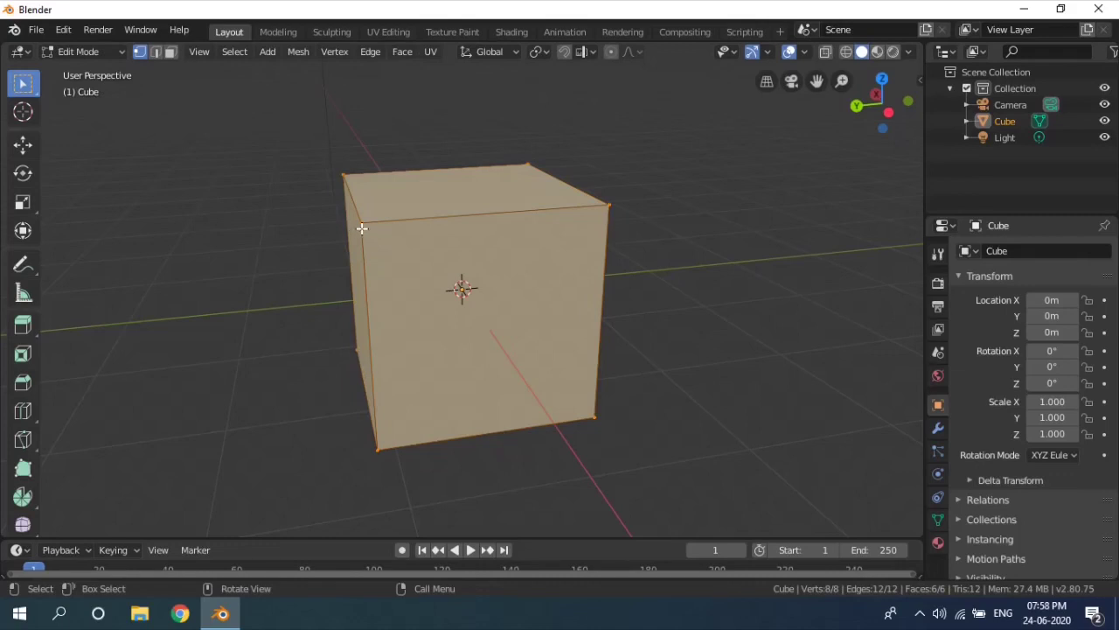
- Try moving one top corner vertex of the cube outward and undo the move
click(363, 226)
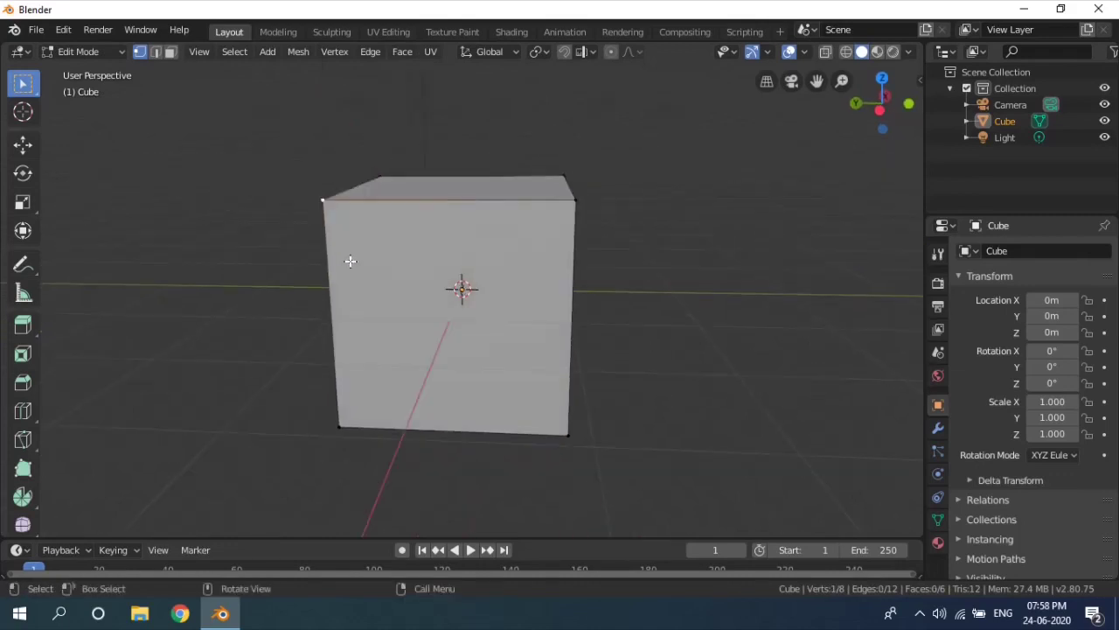
key(g)
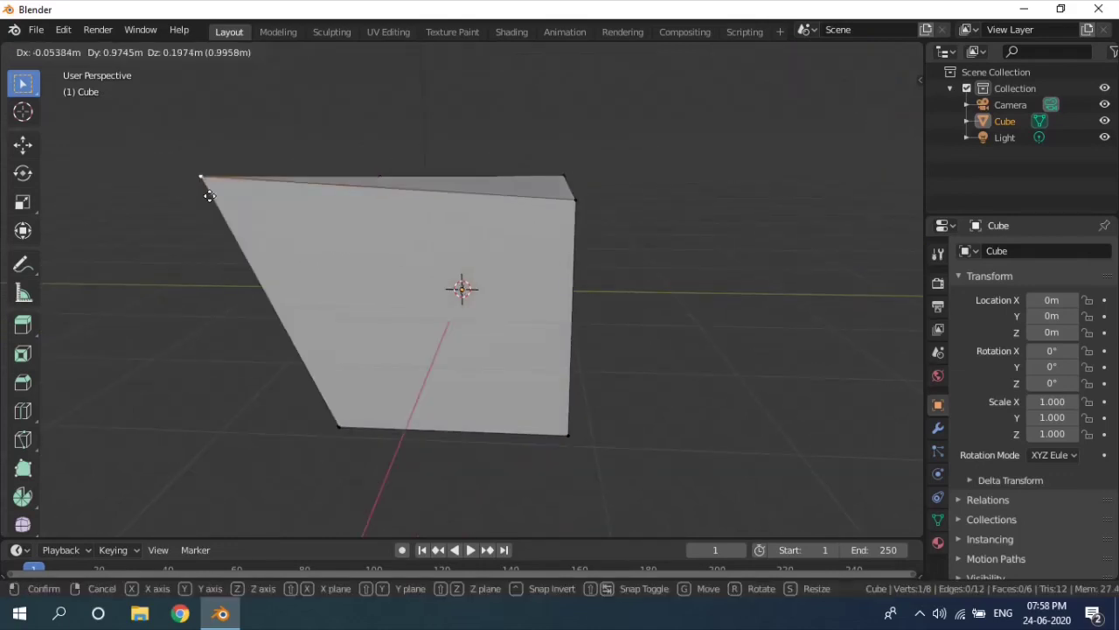
click(292, 277)
key(ctrl+z)
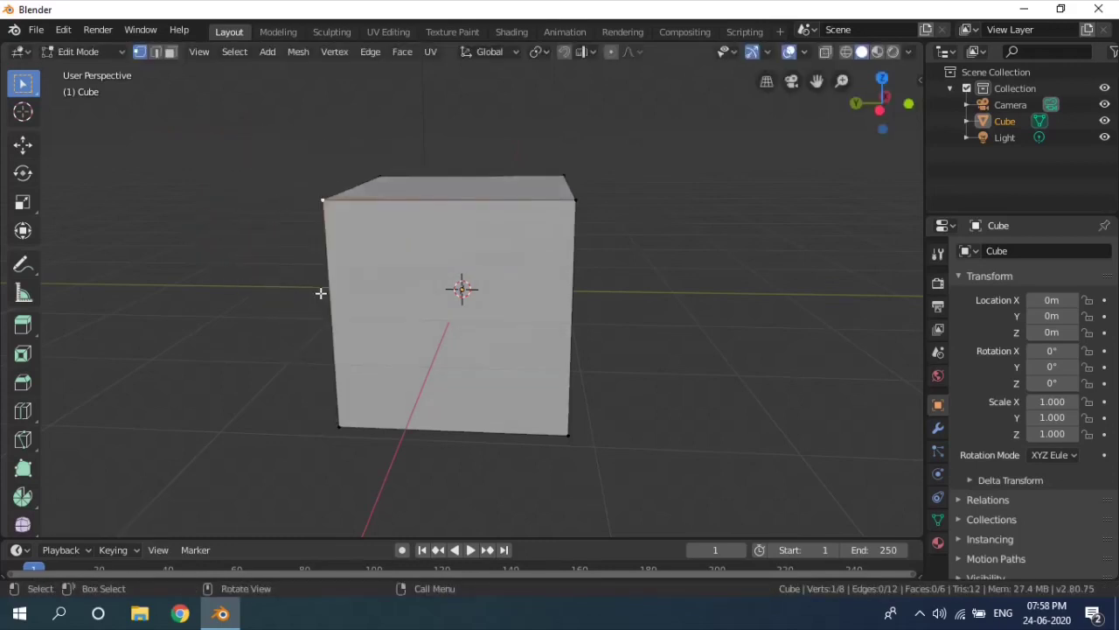
middle_drag(320, 292, 413, 311)
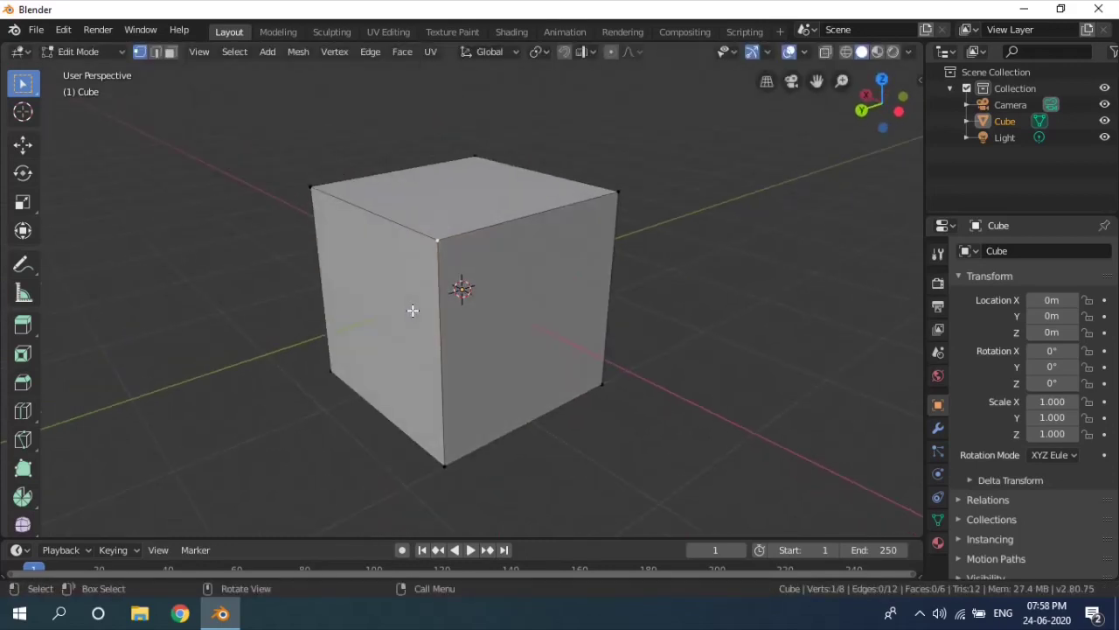
- Switch to edge selection and select all four edges around the cube's top face
click(157, 52)
click(502, 228)
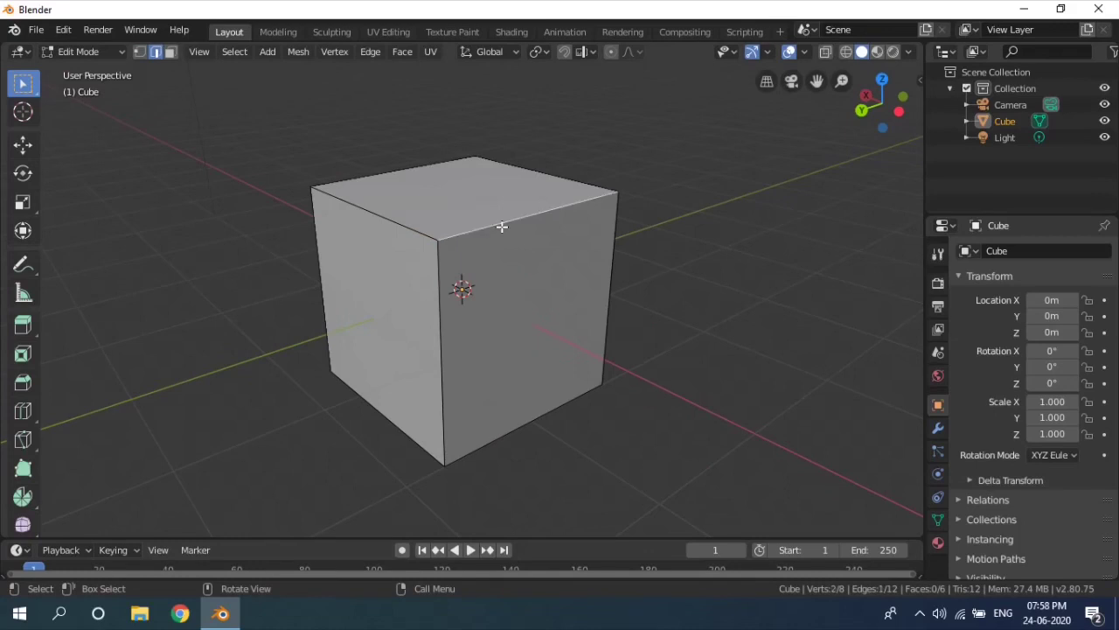
middle_drag(503, 227, 462, 208)
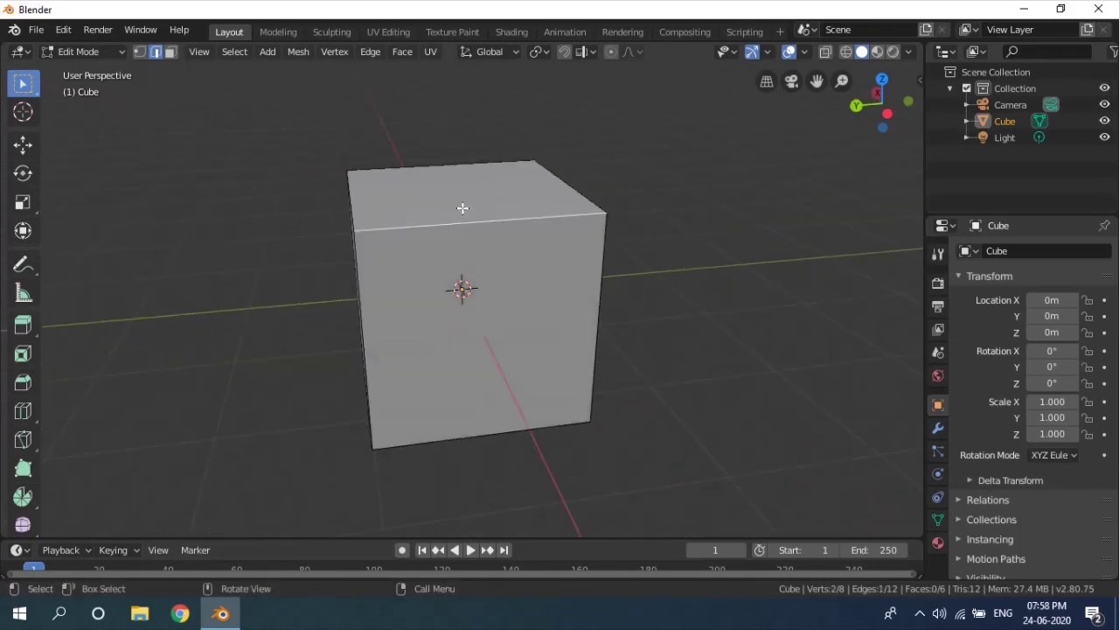
click(368, 173)
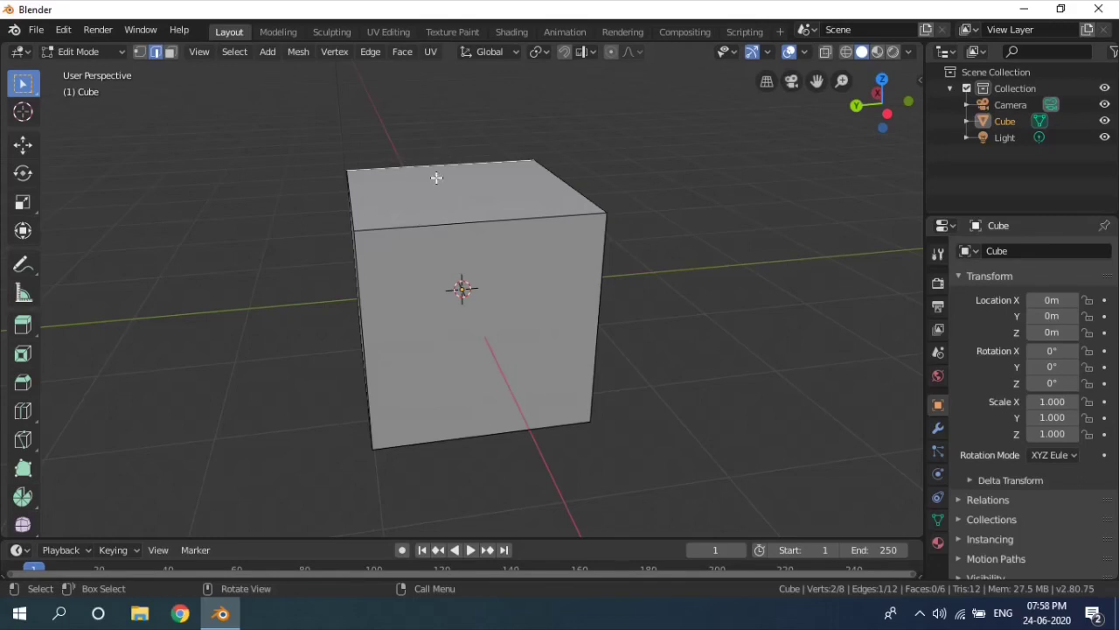
shift+click(563, 183)
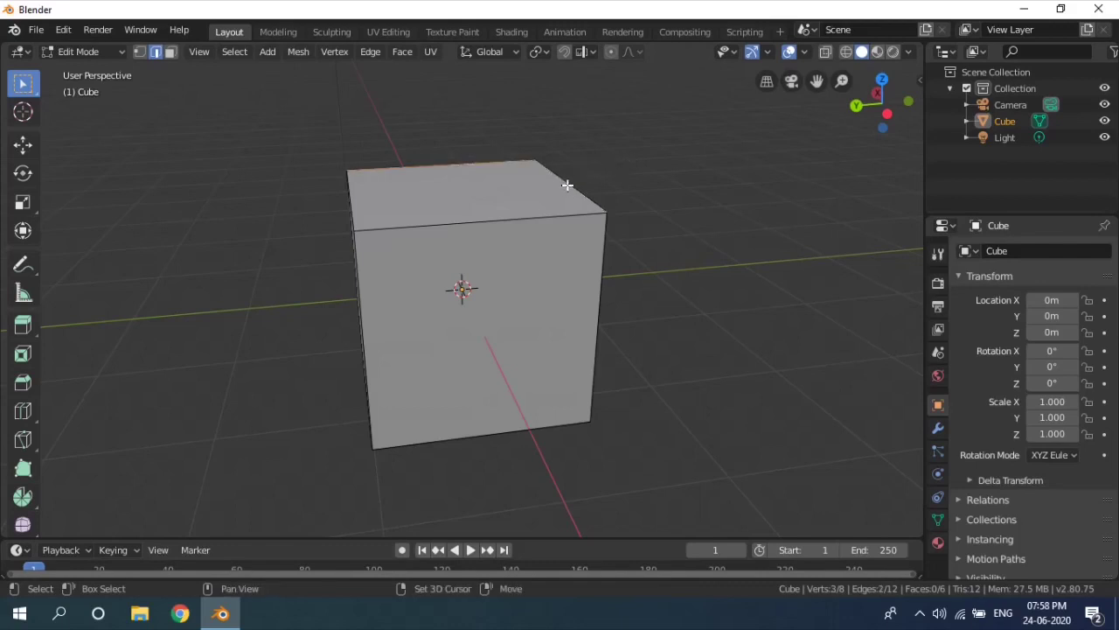
shift+click(518, 219)
shift+click(360, 208)
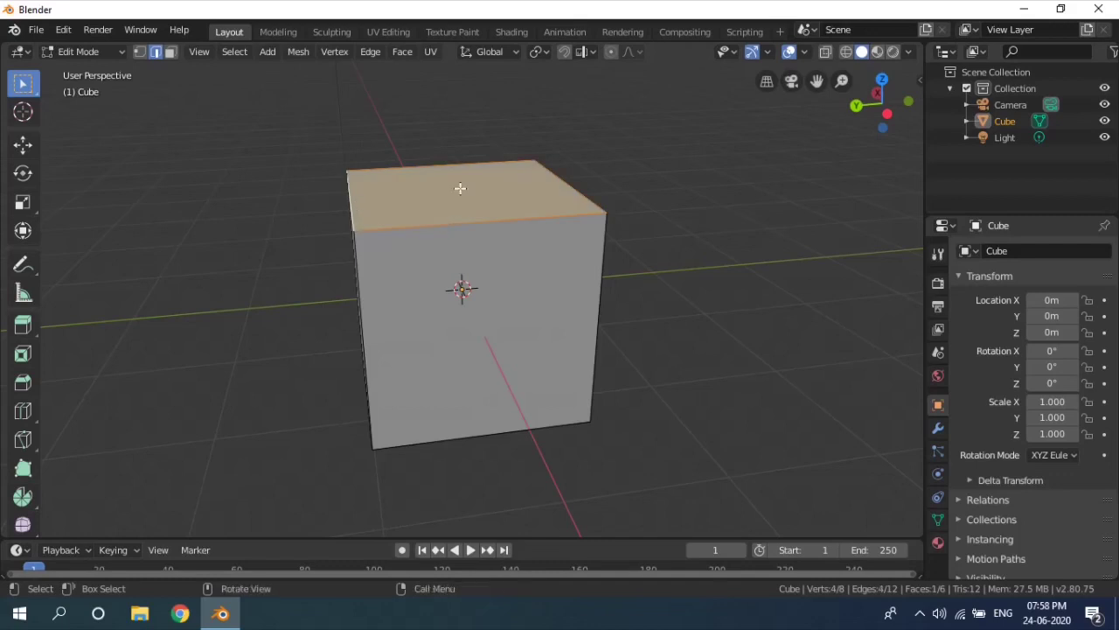
middle_drag(458, 185, 421, 255)
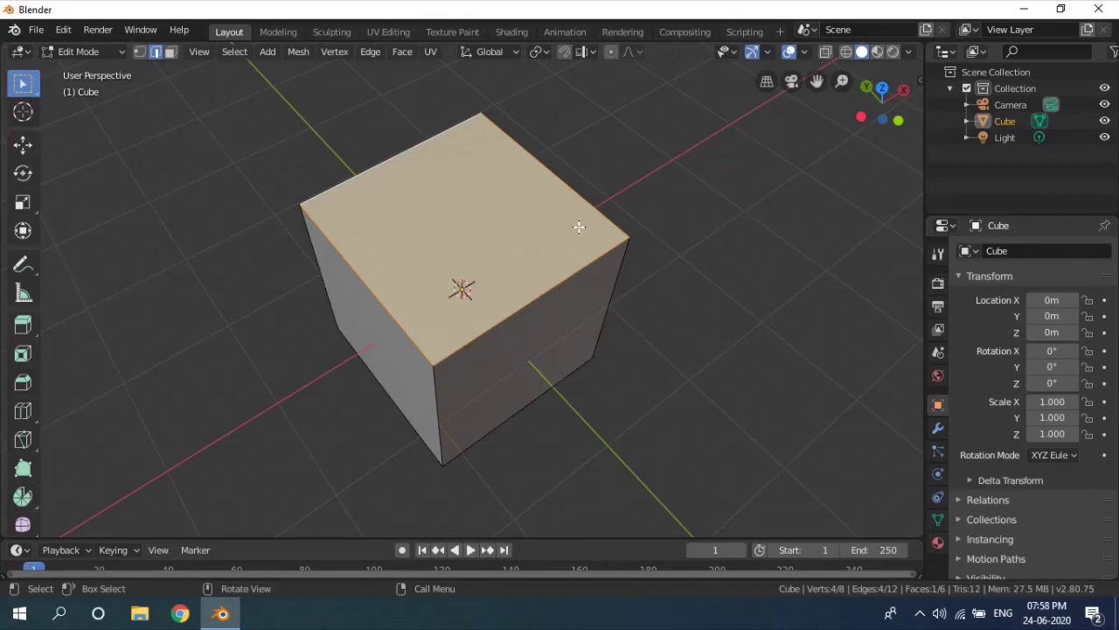
- Switch to face selection and select one side face of the cube, followed by the top face alone
key(3)
click(568, 303)
middle_drag(569, 304, 640, 270)
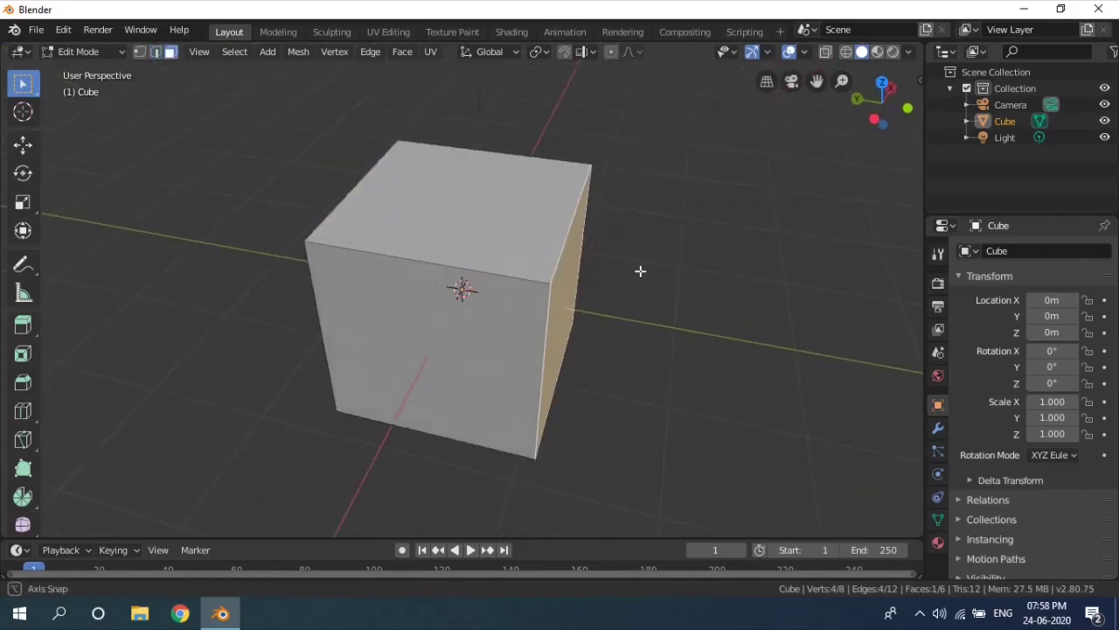
click(442, 230)
middle_drag(467, 325, 554, 300)
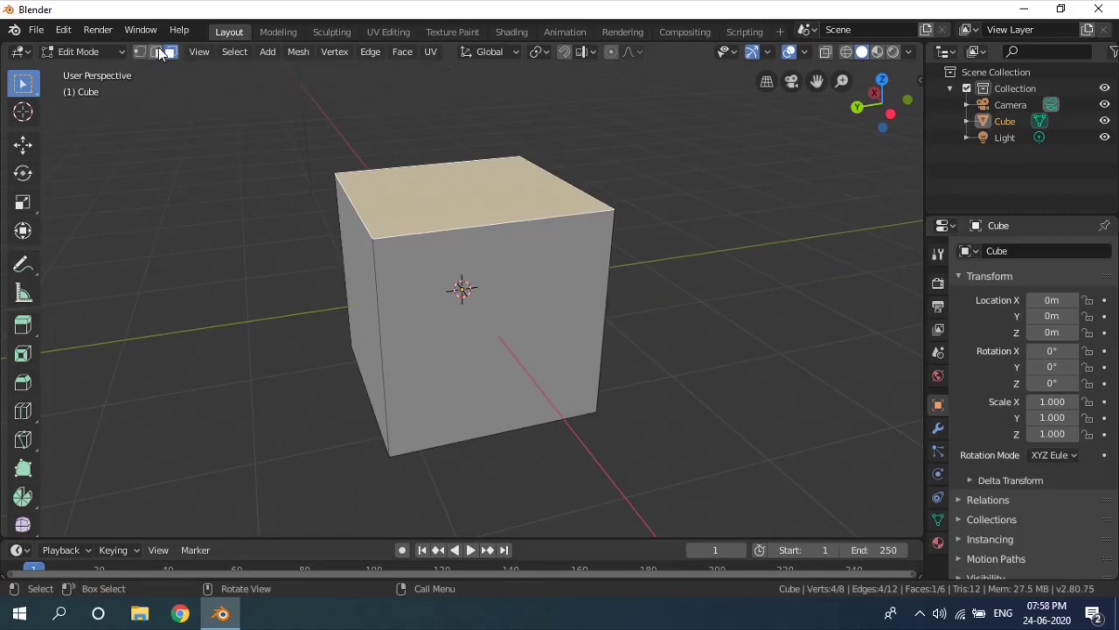
- Cycle through the vertex, edge and face selection modes, finish in face selection and deselect everything
click(154, 51)
click(143, 51)
click(158, 53)
click(167, 54)
click(155, 53)
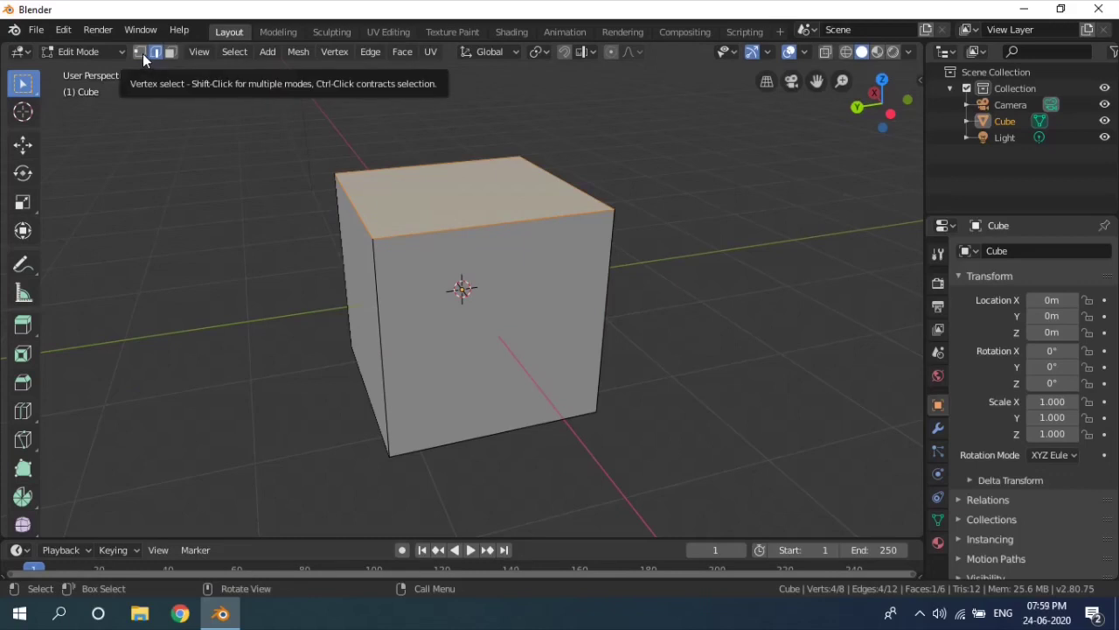
click(141, 52)
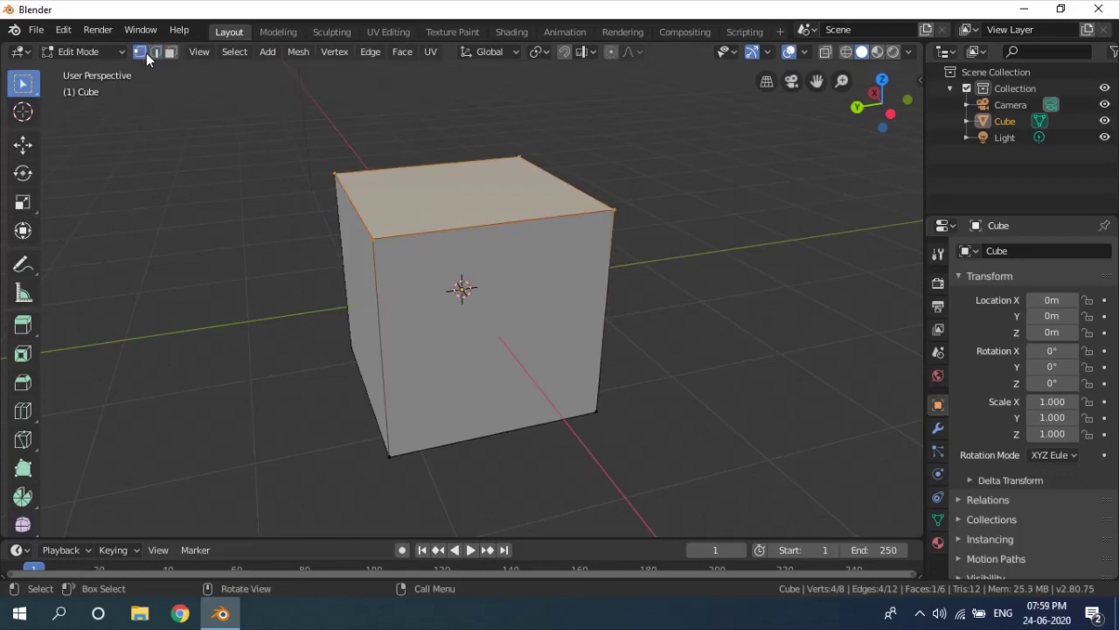
click(154, 52)
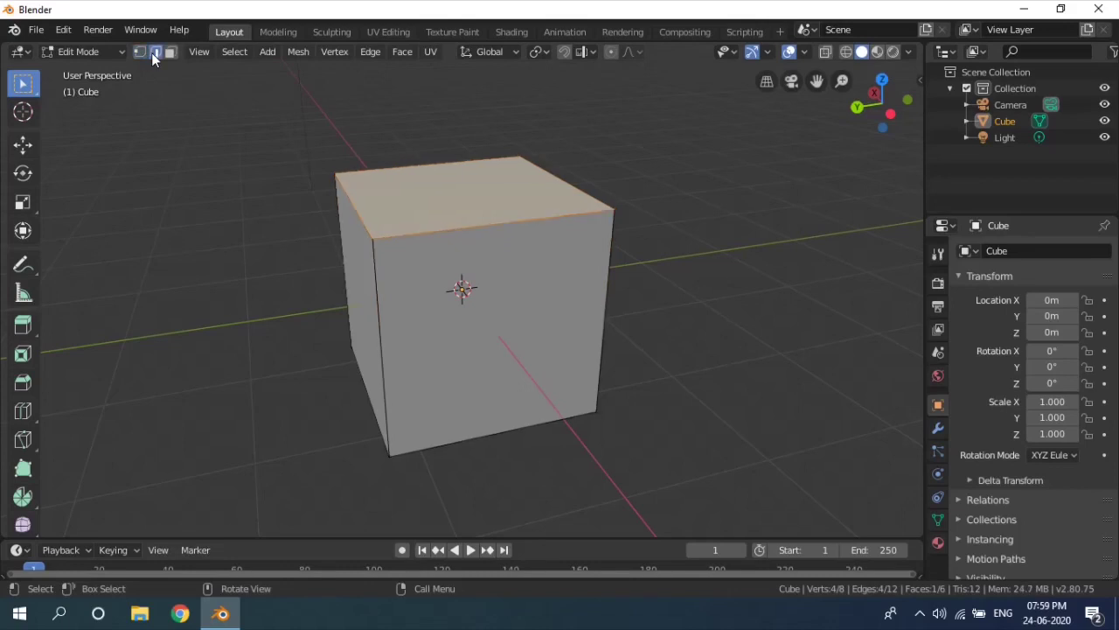
click(169, 53)
click(219, 312)
- Add a single vertical loop cut through the middle of the cube, centred along its X width
middle_drag(220, 312, 424, 301)
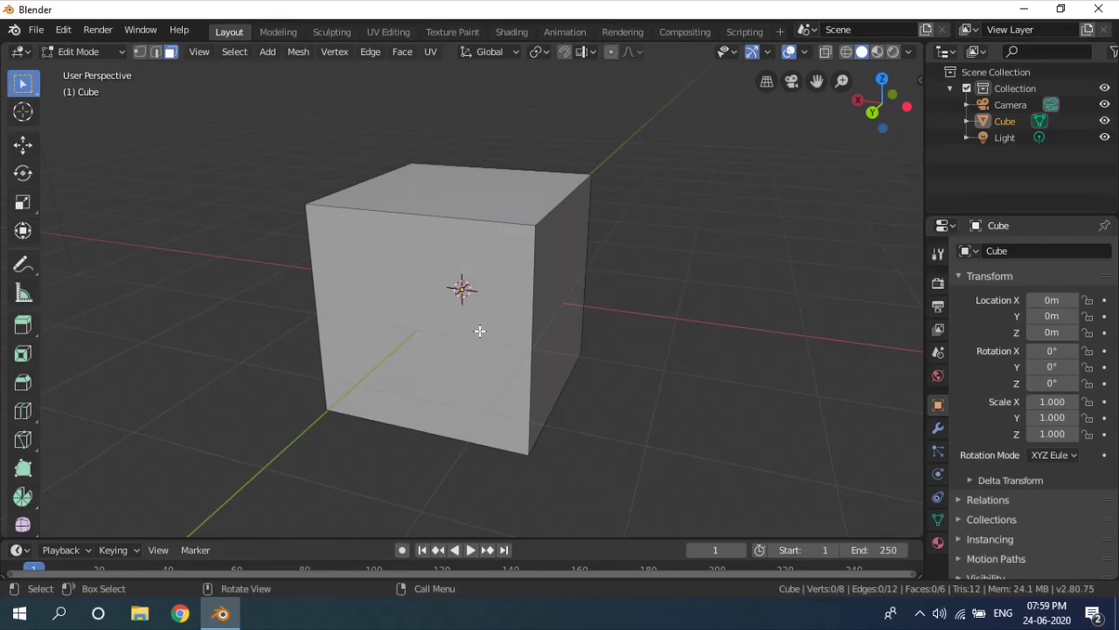
middle_drag(376, 415, 438, 414)
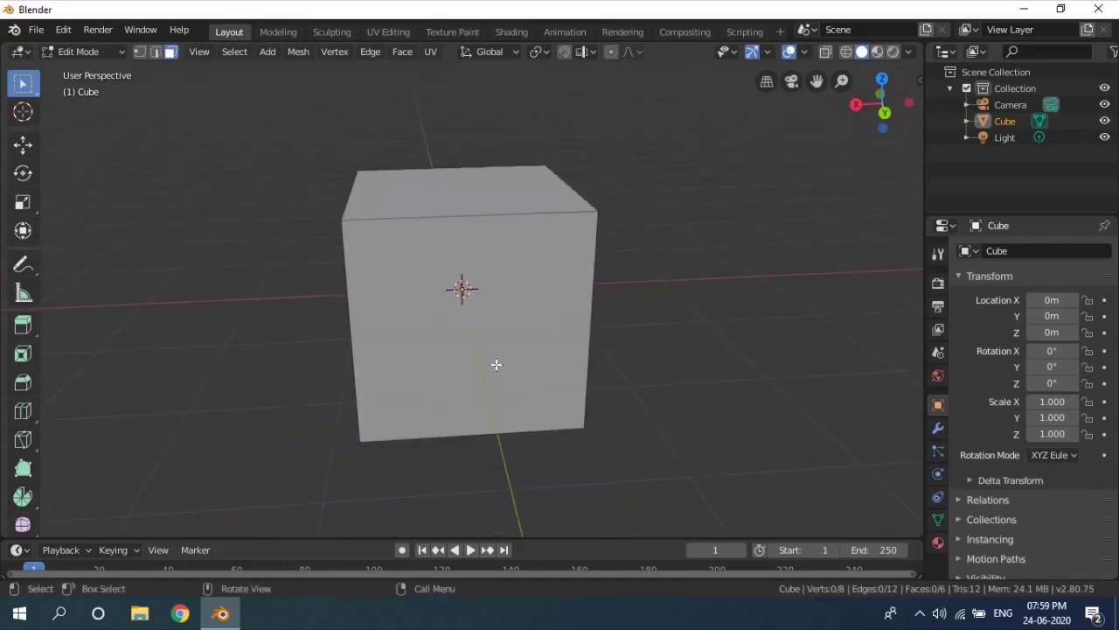
middle_drag(425, 333, 507, 355)
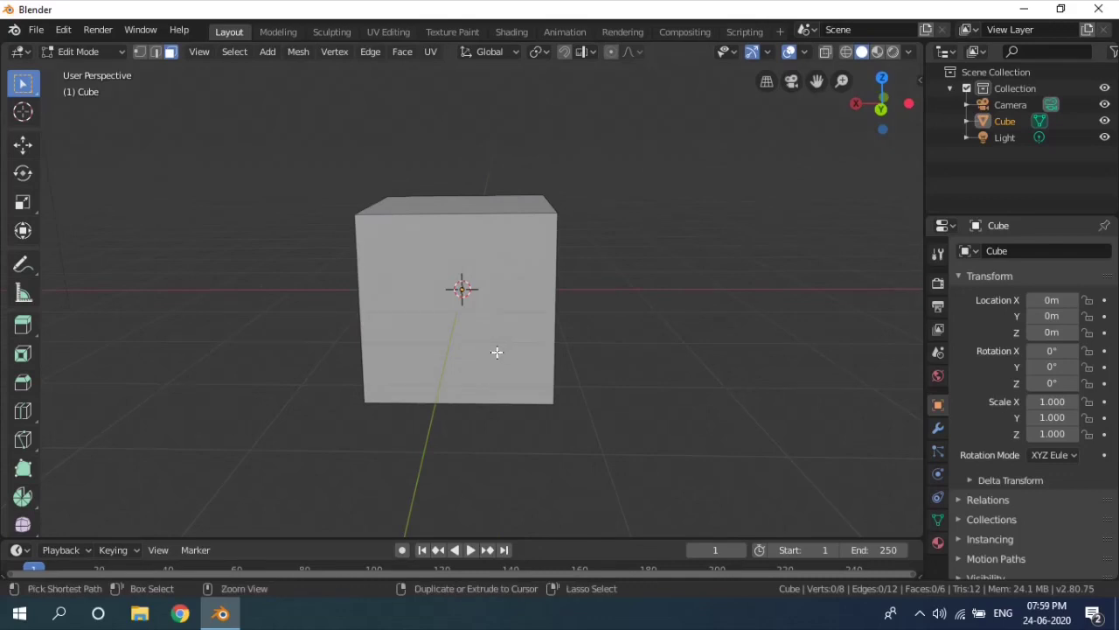
key(ctrl+r)
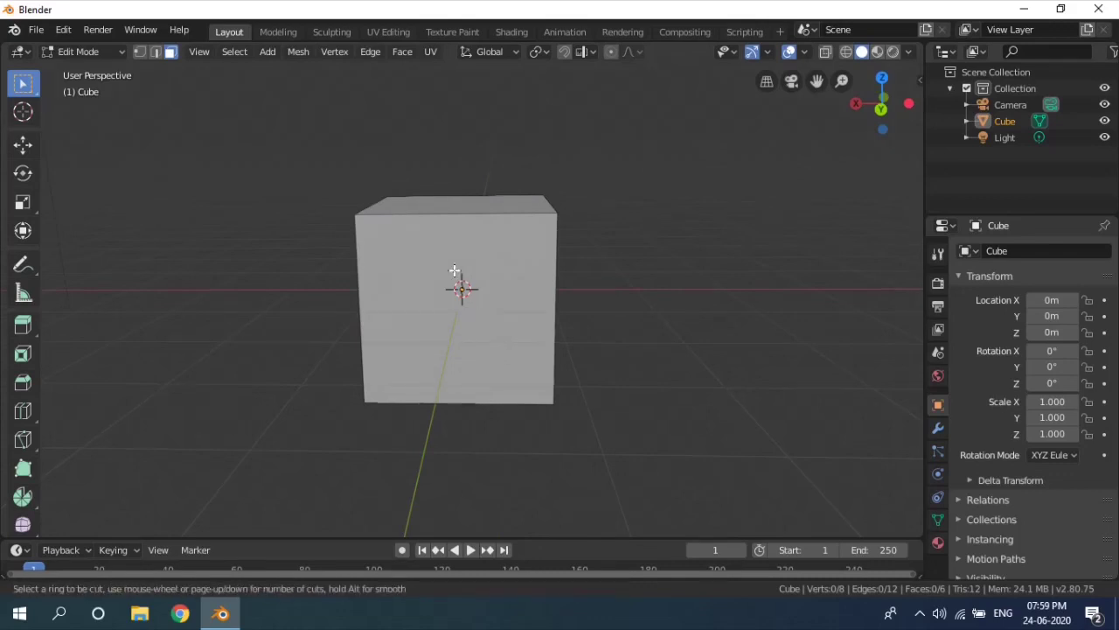
click(454, 236)
click(453, 235)
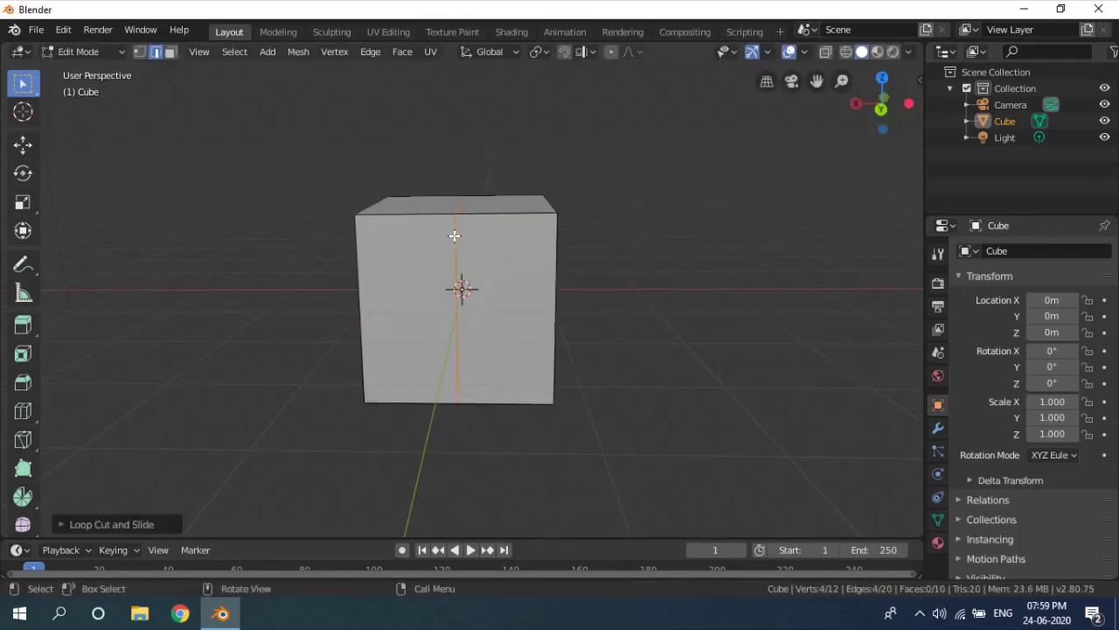
- Select the loop cut's vertical edge on the cube's opposite side and inspect the cut around the cube
middle_drag(452, 233, 312, 259)
click(516, 293)
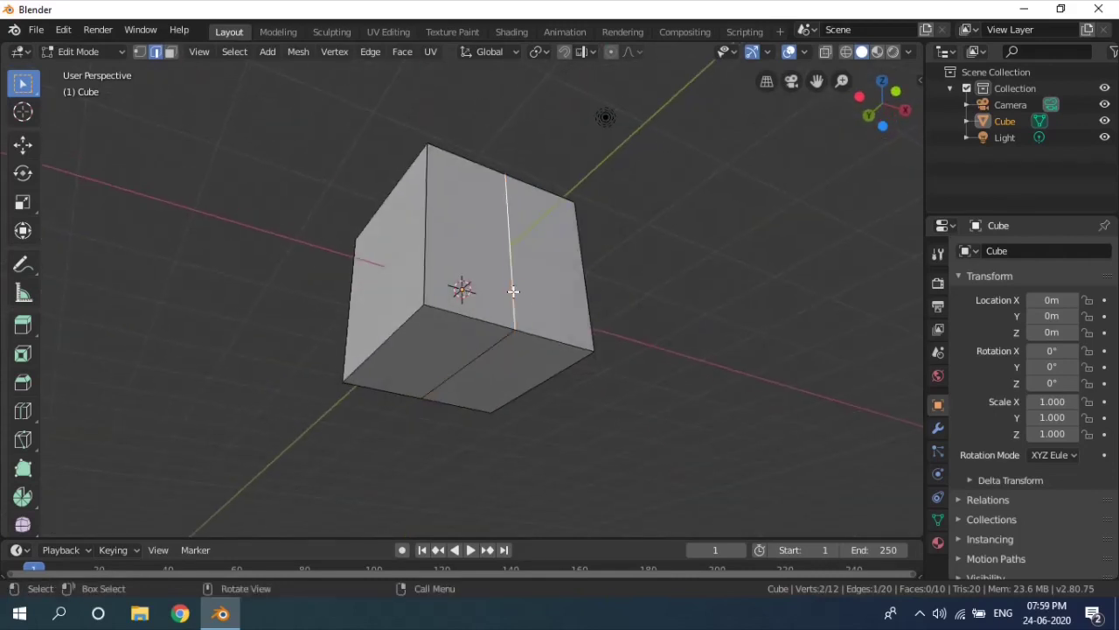
middle_drag(519, 292, 824, 362)
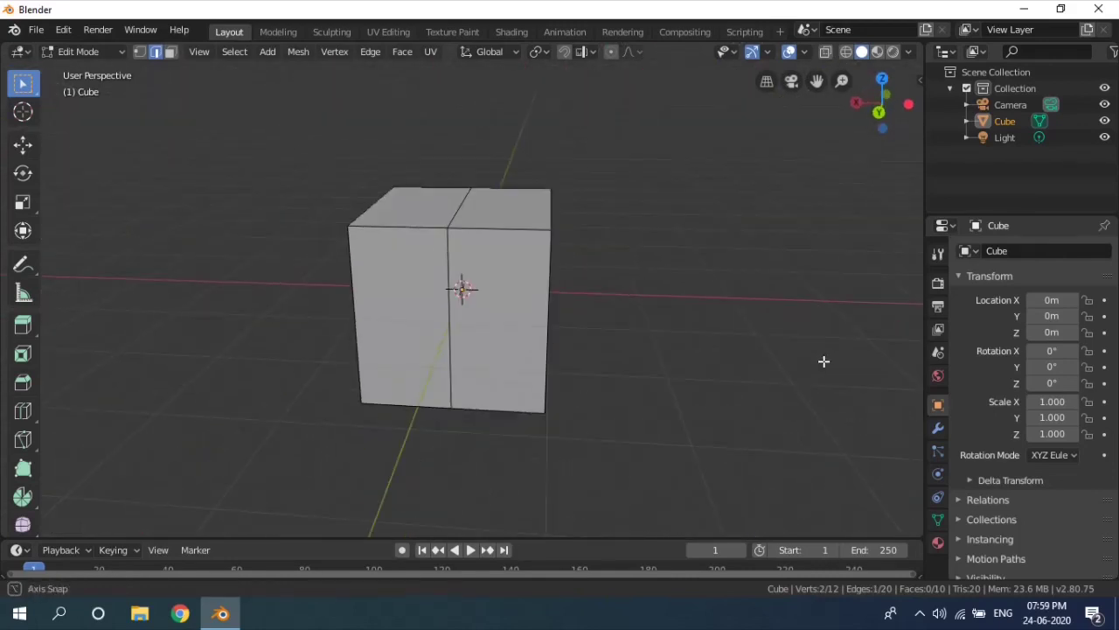
- Select the loop cut's edge across the cube's top face and extrude it straight upward into a vertical plane
middle_drag(656, 312, 634, 321)
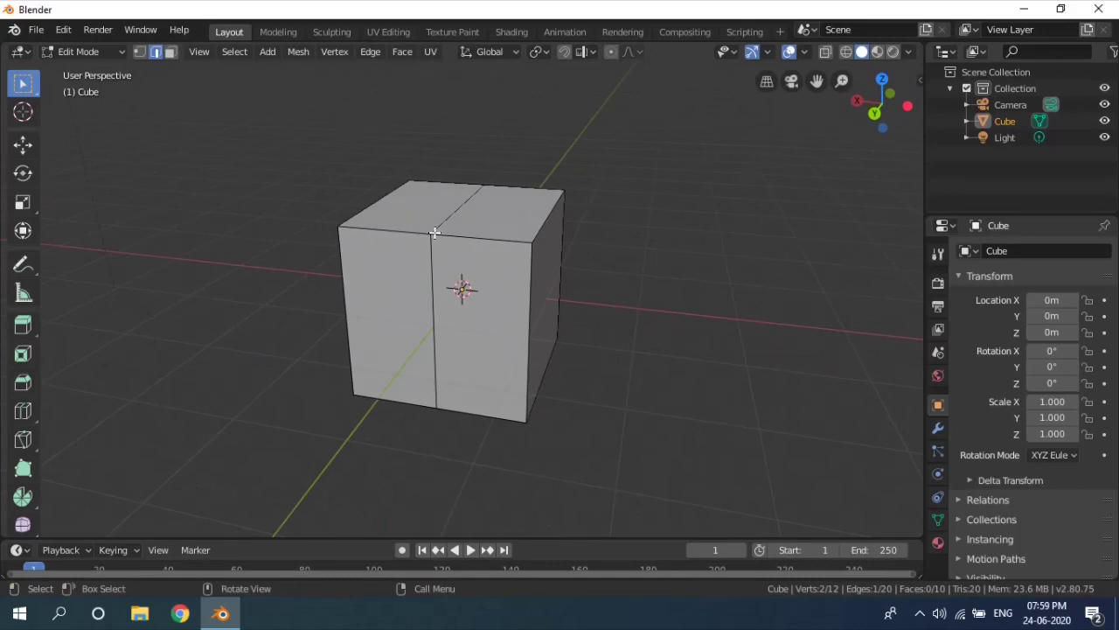
middle_drag(493, 425, 384, 321)
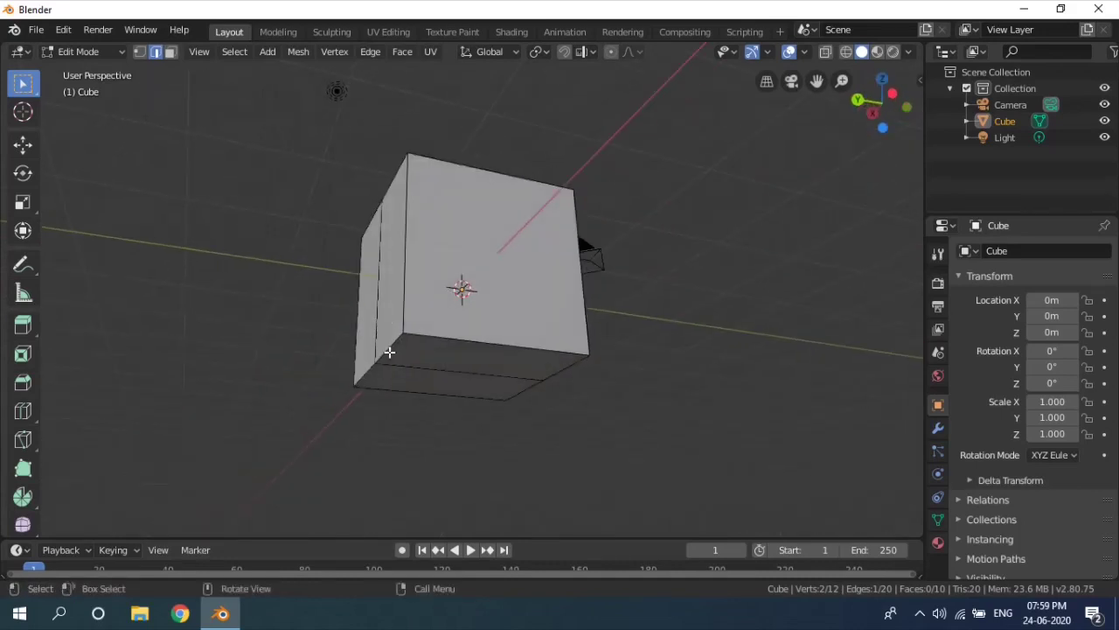
middle_drag(527, 391, 456, 410)
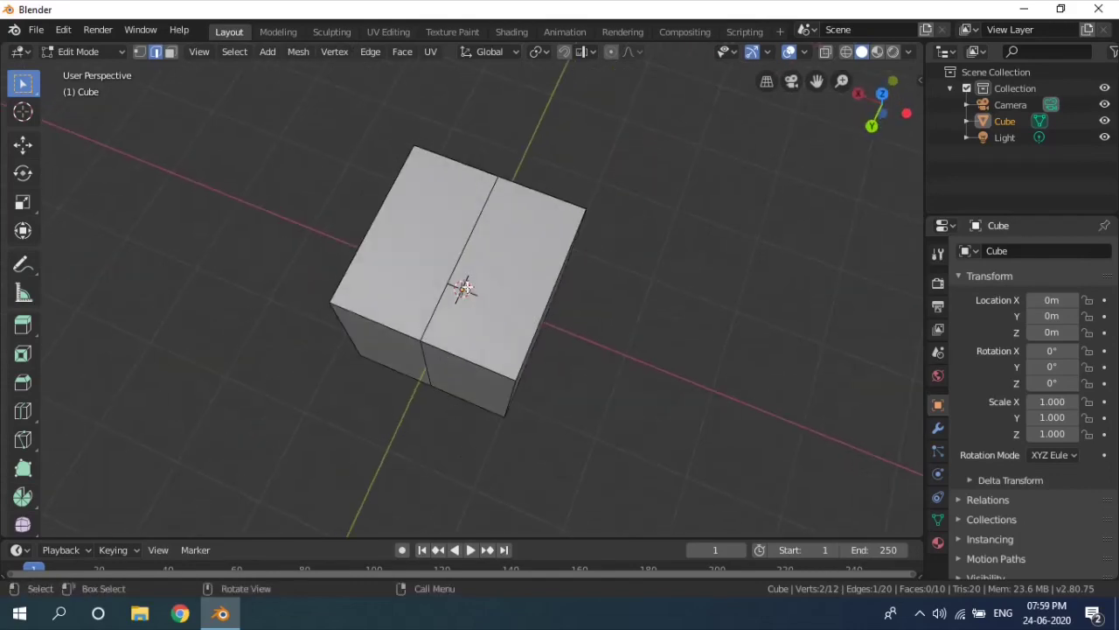
alt+click(422, 338)
middle_drag(421, 338, 557, 359)
click(587, 304)
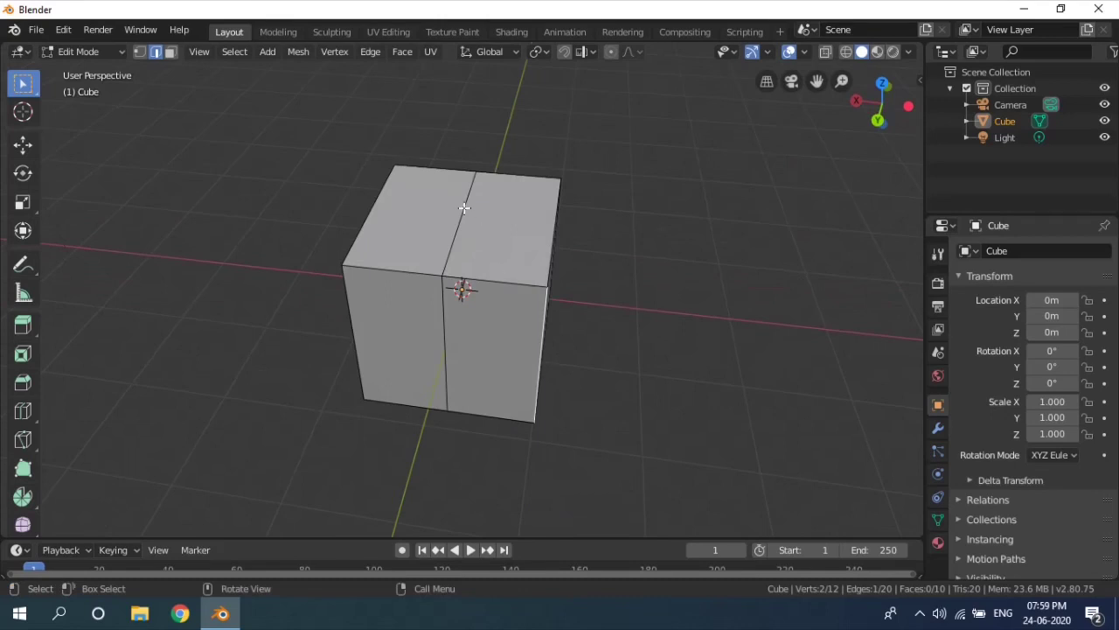
middle_drag(532, 295, 545, 242)
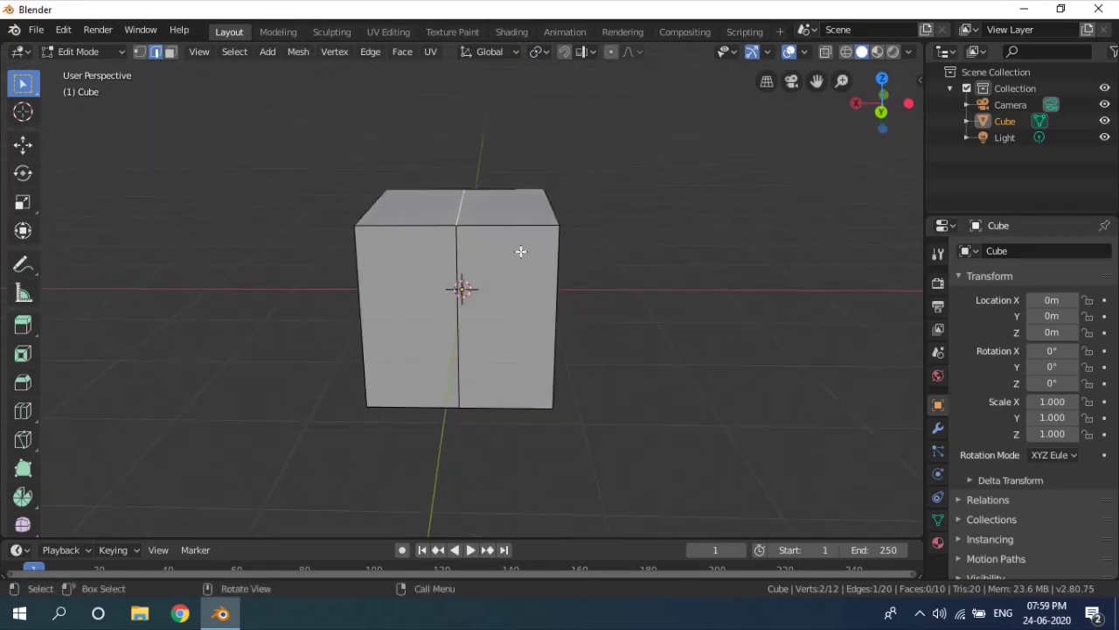
key(e)
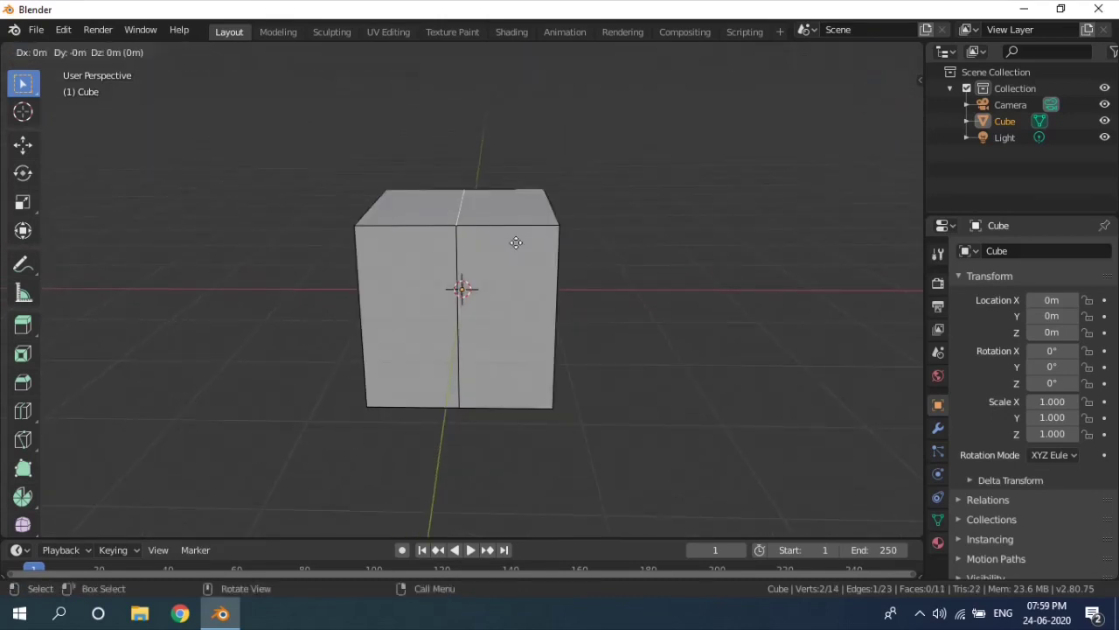
click(519, 127)
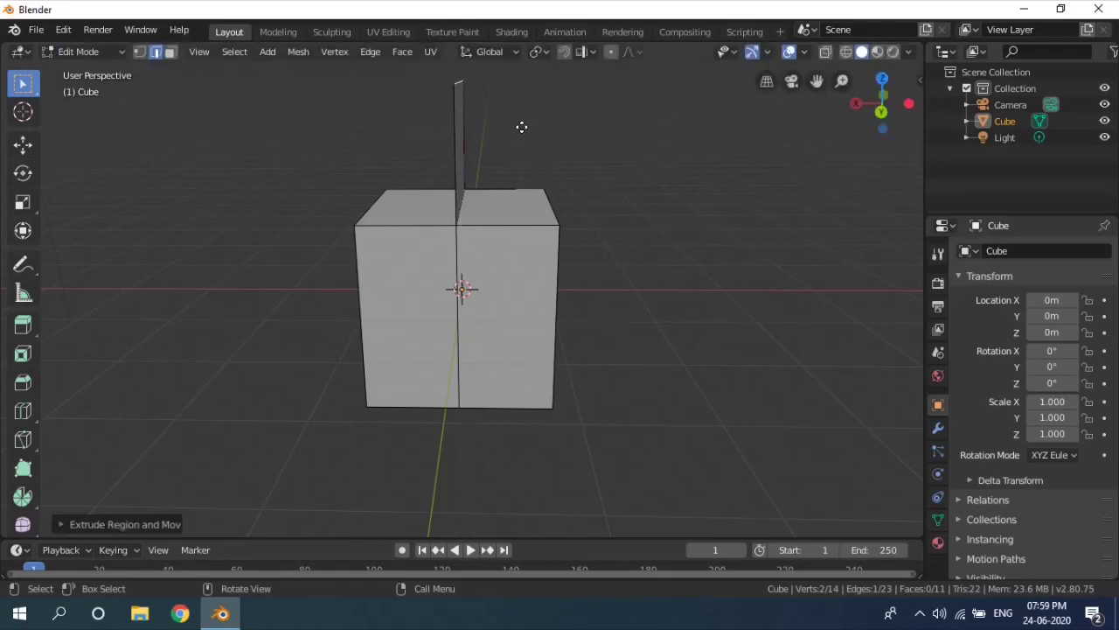
- Create a sloped roof face between the cube's negative X top edge and the extruded ridge edge, and deselect everything
middle_drag(592, 187, 521, 189)
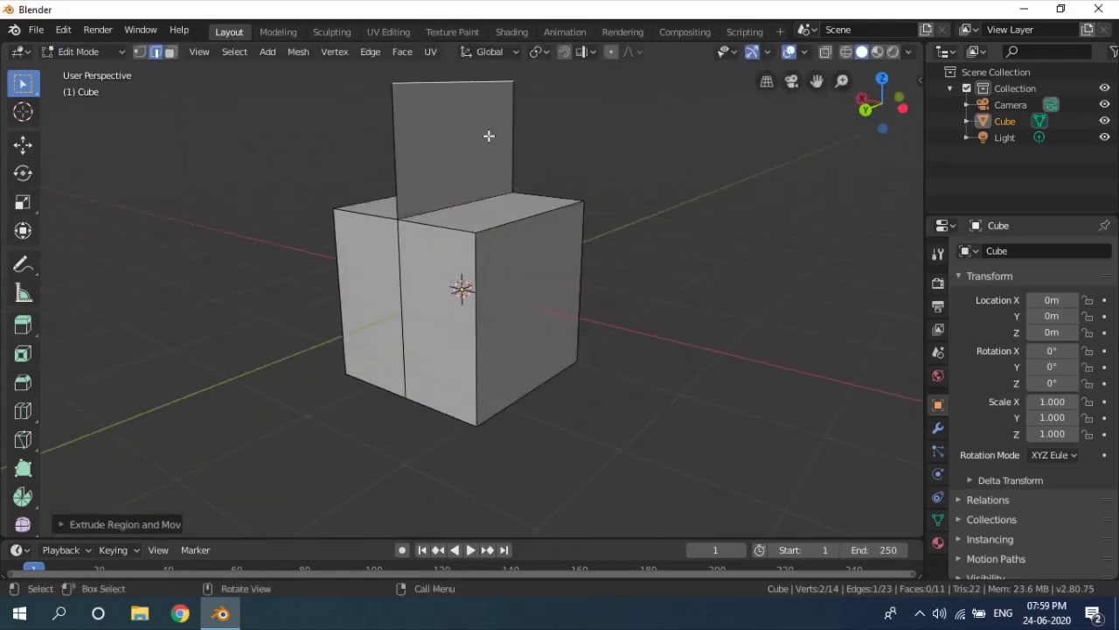
click(528, 213)
shift+click(445, 83)
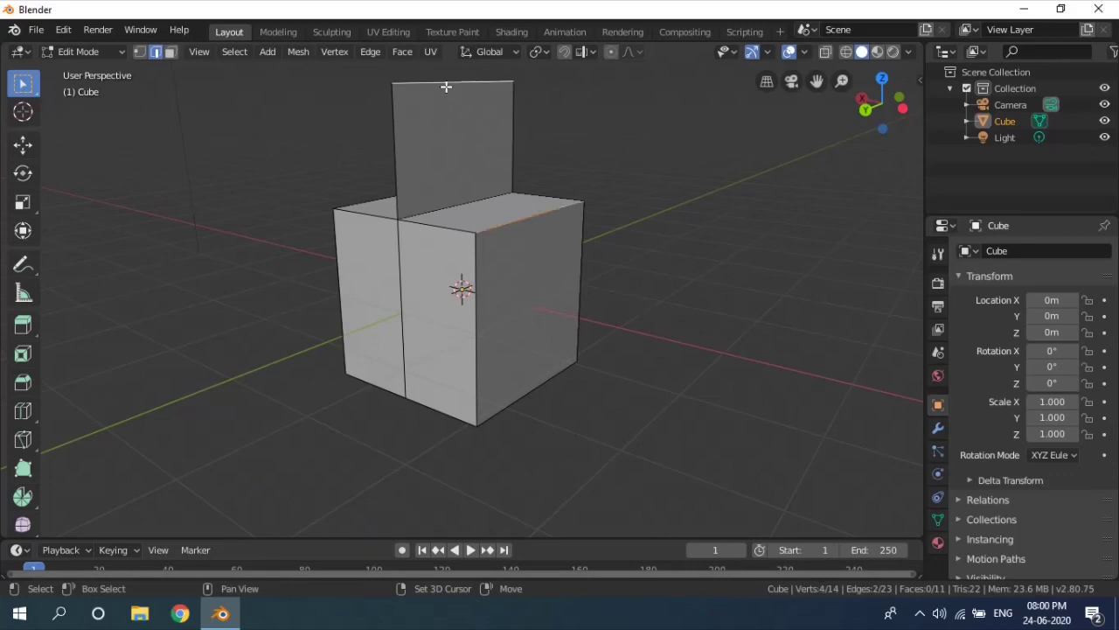
key(f)
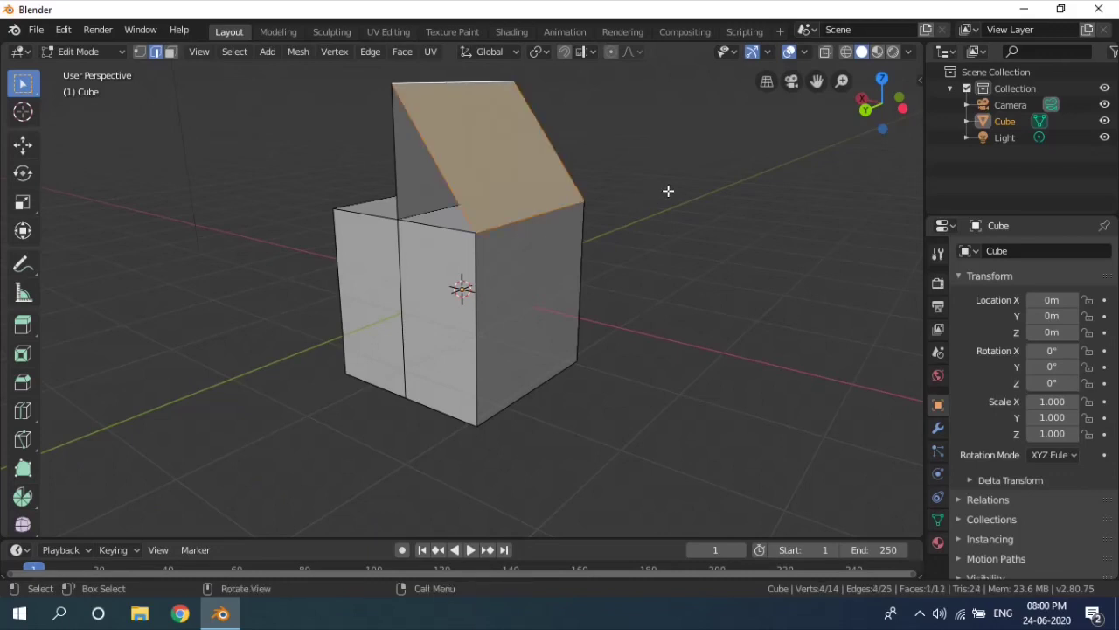
key(alt+a)
- Create the second sloped roof face between the cube's positive X top edge and the ridge edge, and clear the selection
middle_drag(670, 190, 384, 210)
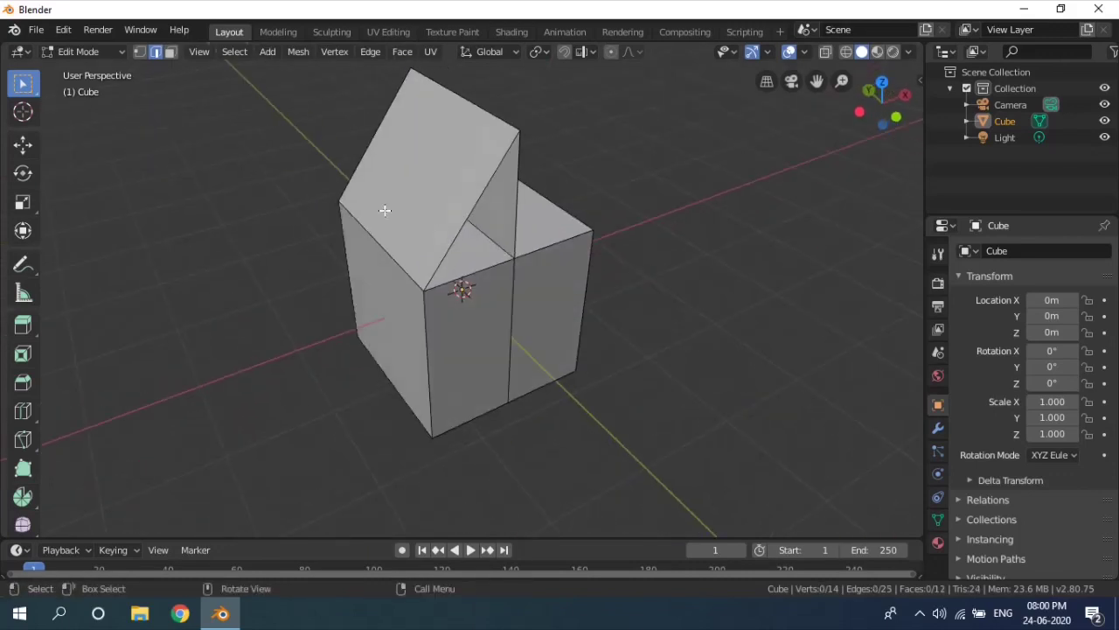
middle_drag(423, 167, 517, 257)
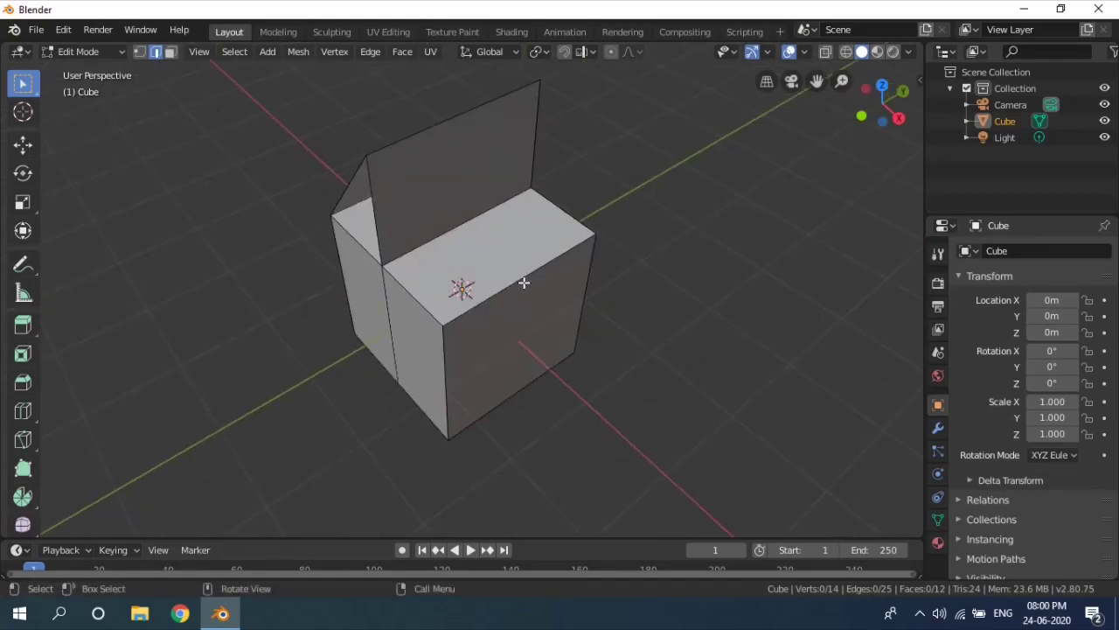
click(523, 282)
shift+click(432, 131)
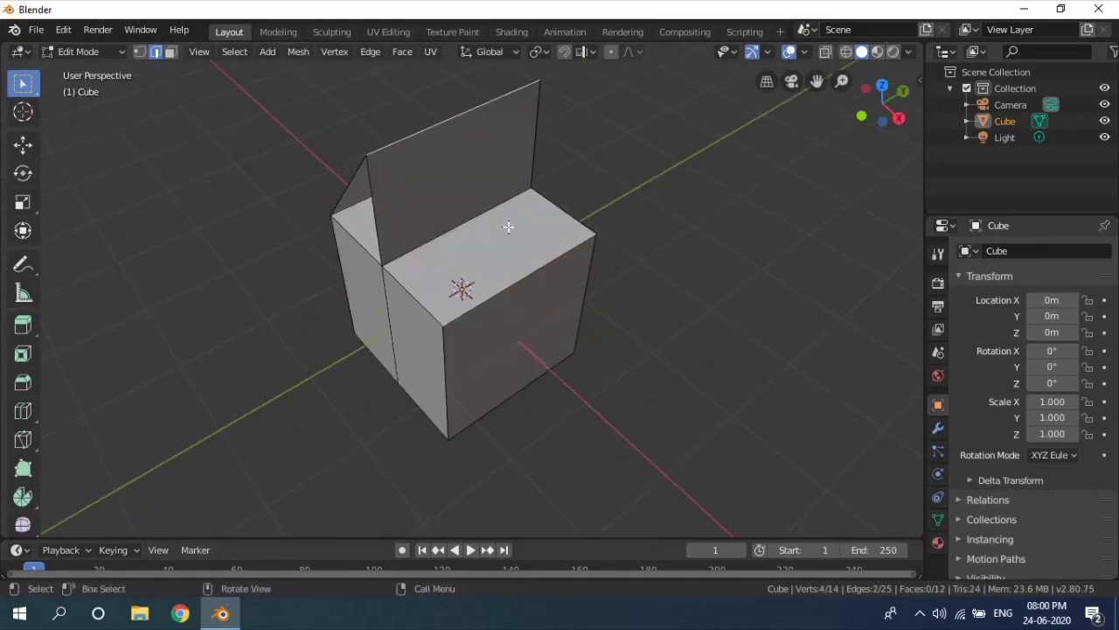
key(f)
click(744, 277)
- Switch to face selection and extrude the roof slope on the negative X side by 0.2 m along its normal
middle_drag(744, 278, 553, 304)
key(3)
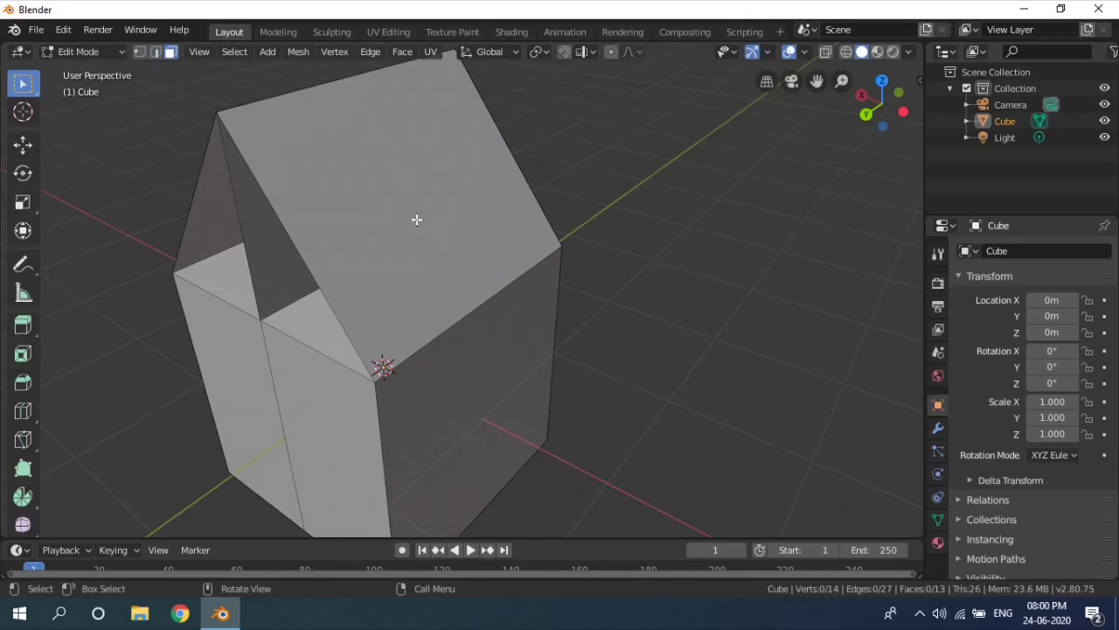
click(390, 179)
scroll(437, 188, down, 2)
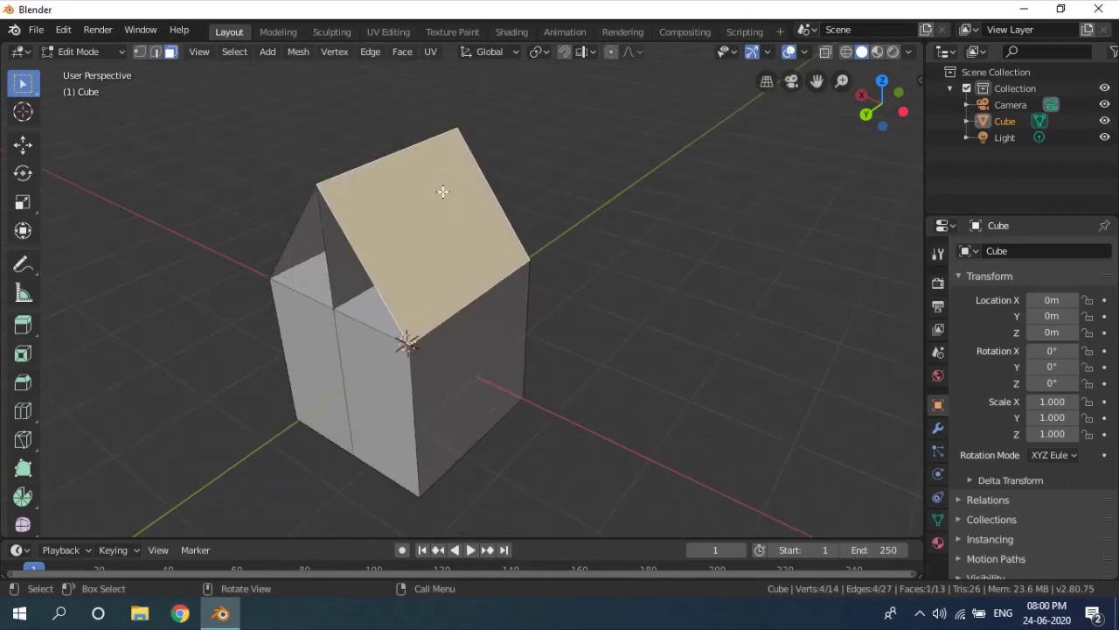
key(e)
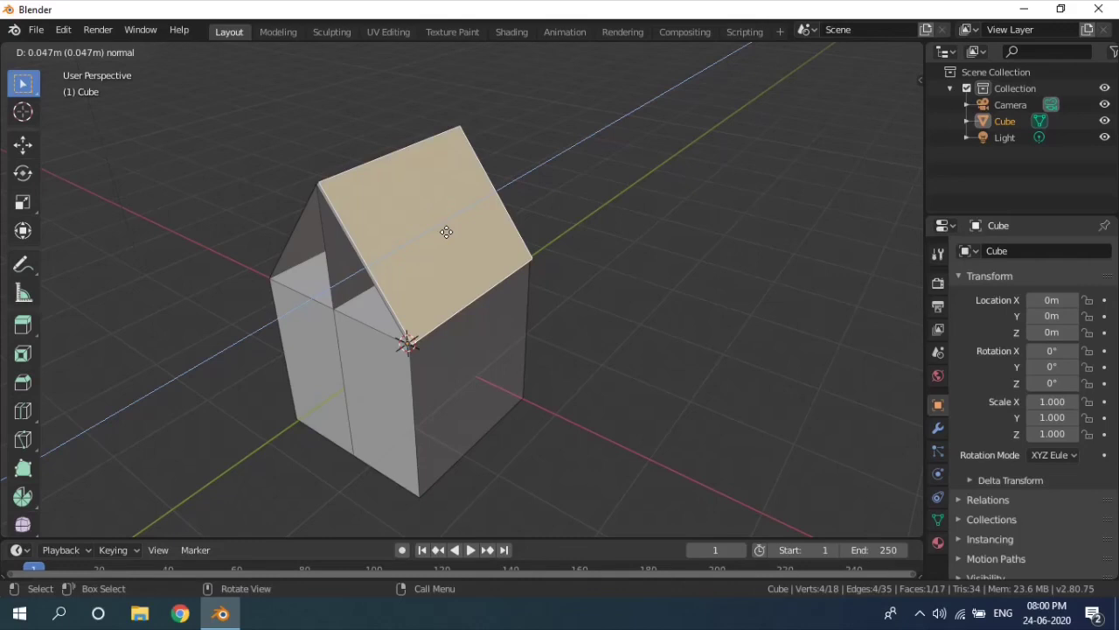
text(0.)
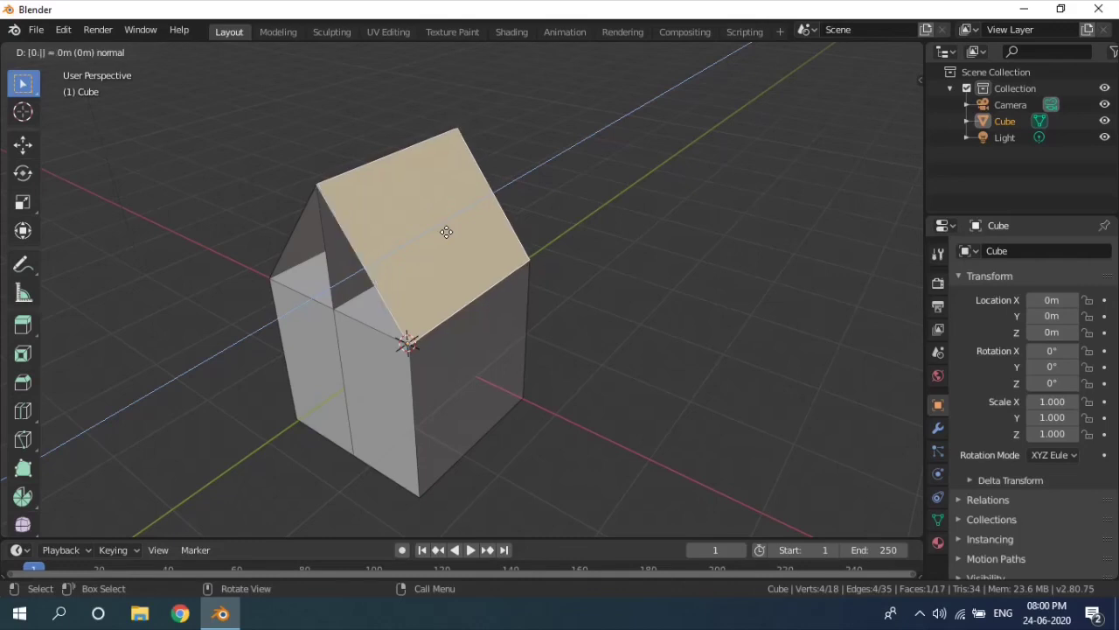
text(.2)
key(Return)
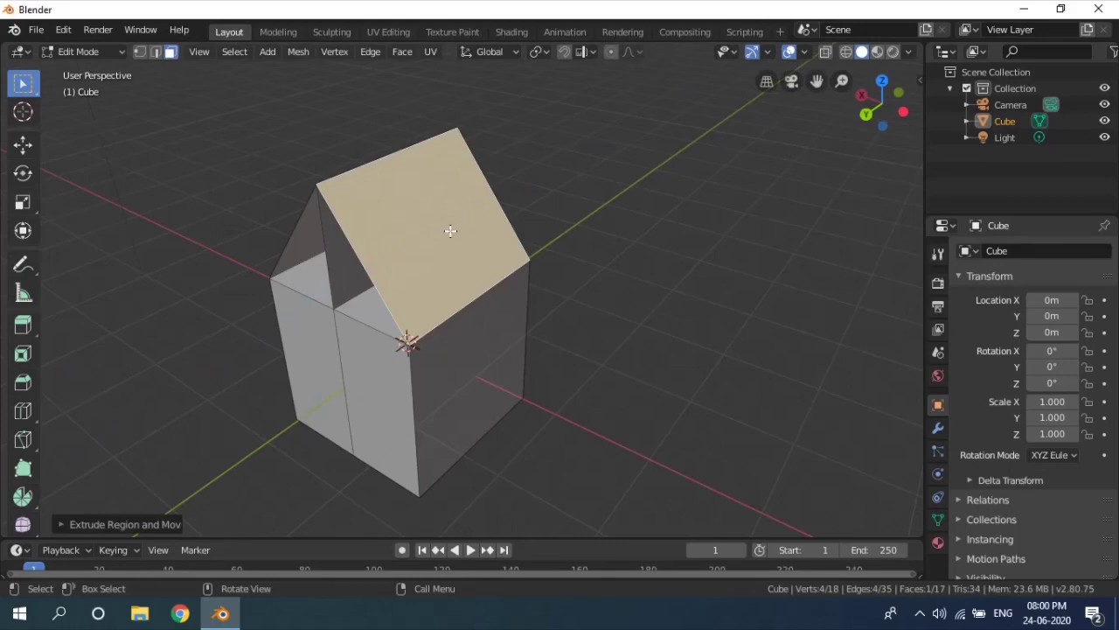
text(e)
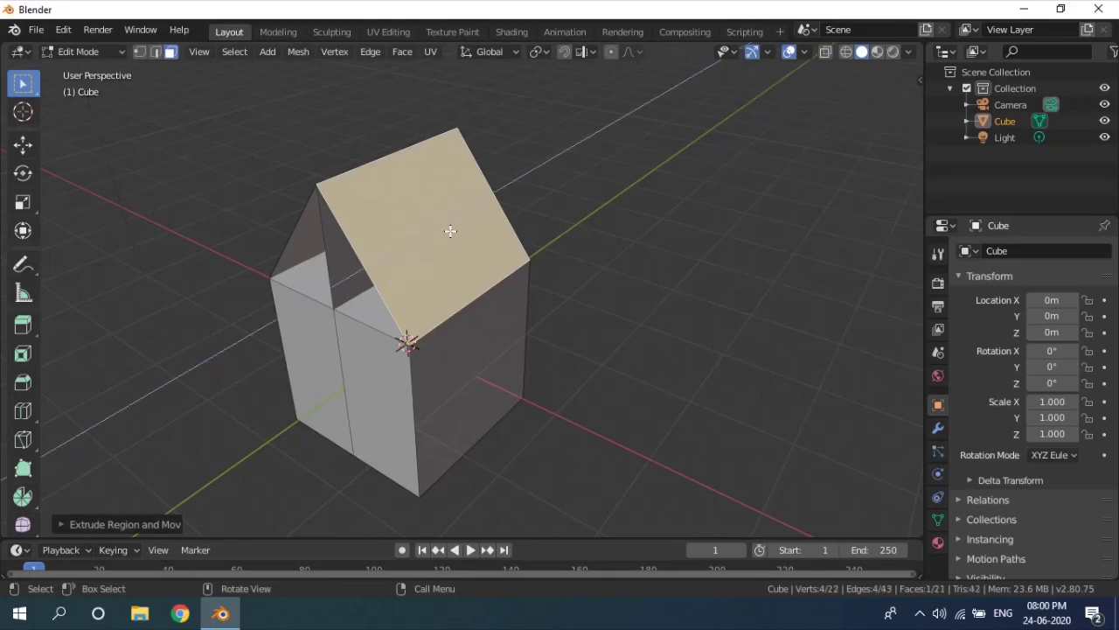
text(0.2)
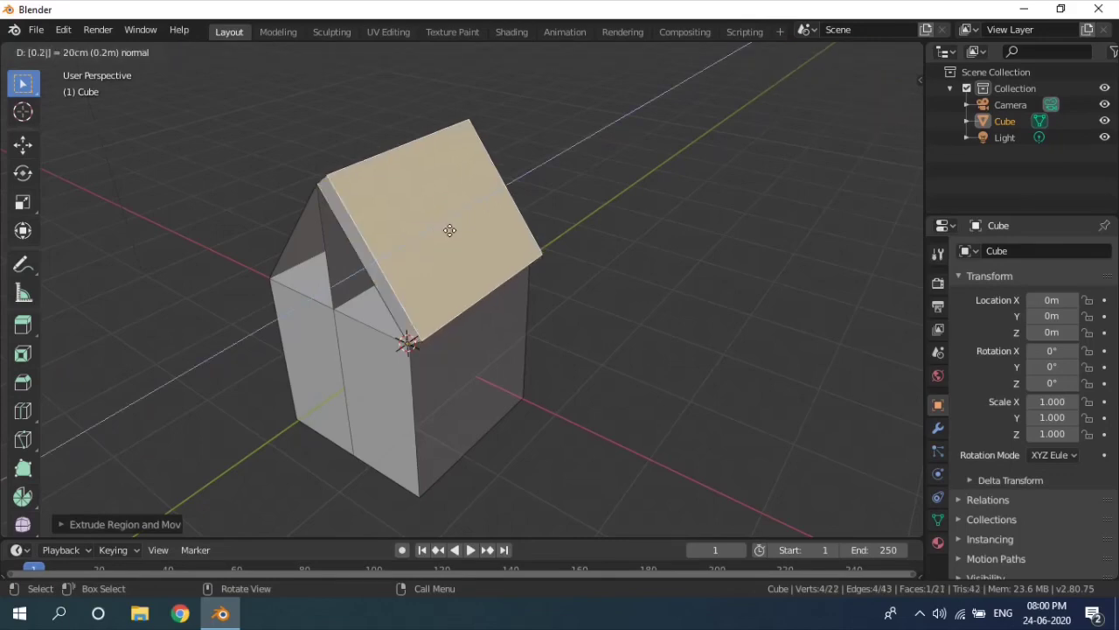
key(Return)
- Select the roof slope face on the positive X side
middle_drag(630, 280, 784, 295)
click(486, 243)
middle_drag(486, 242, 332, 194)
- Try to extrude the selected roof slope by 0.2 m along its normal, and undo the extrusion
key(e)
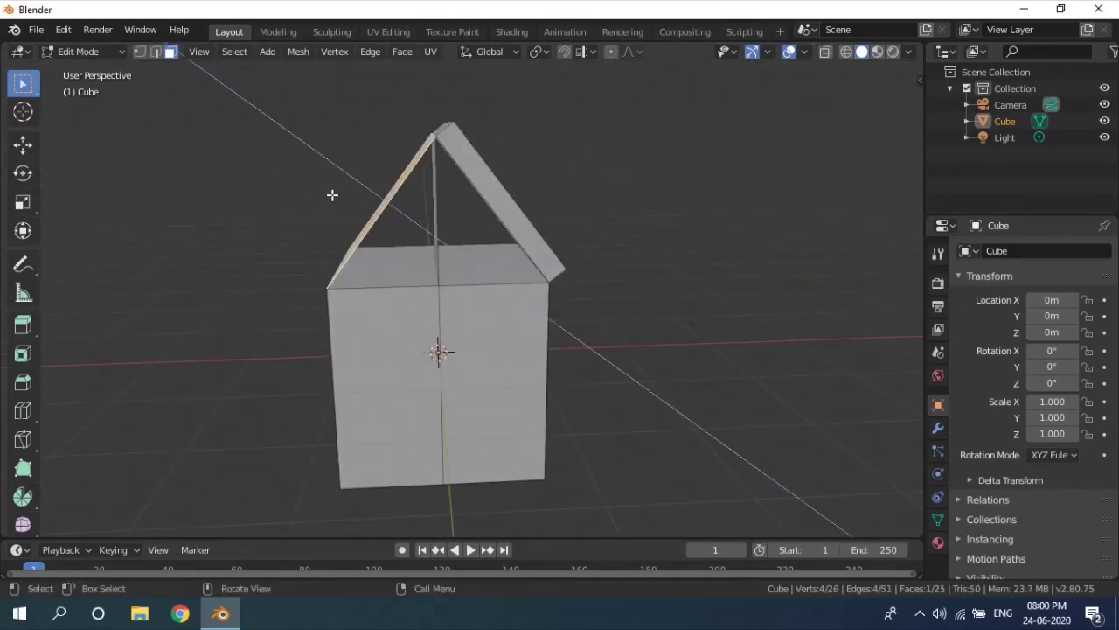
key(Return)
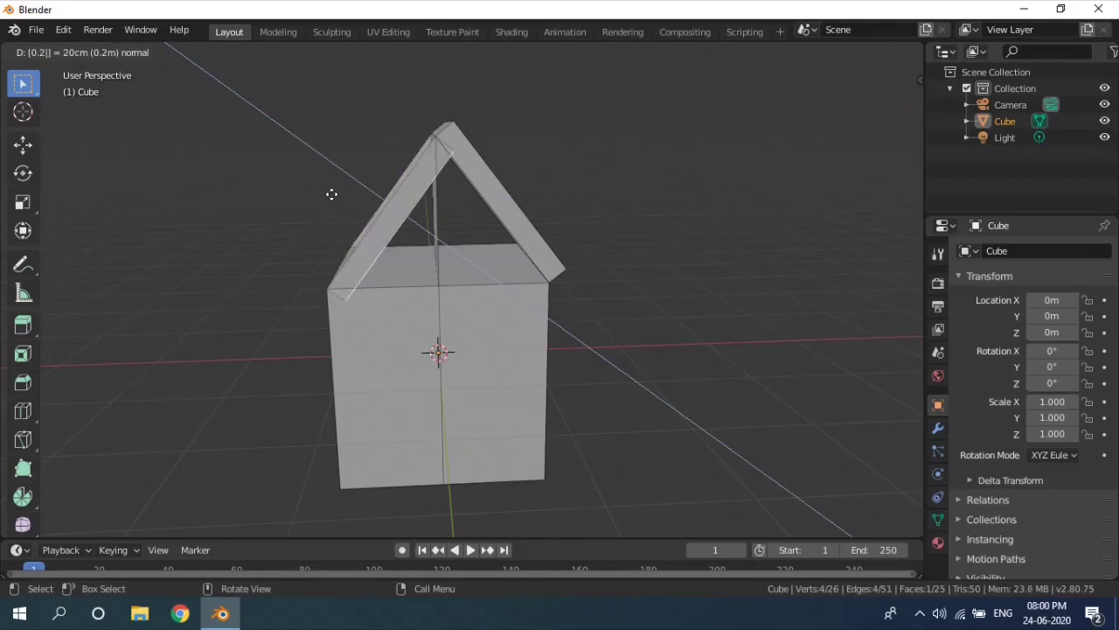
middle_drag(334, 194, 370, 195)
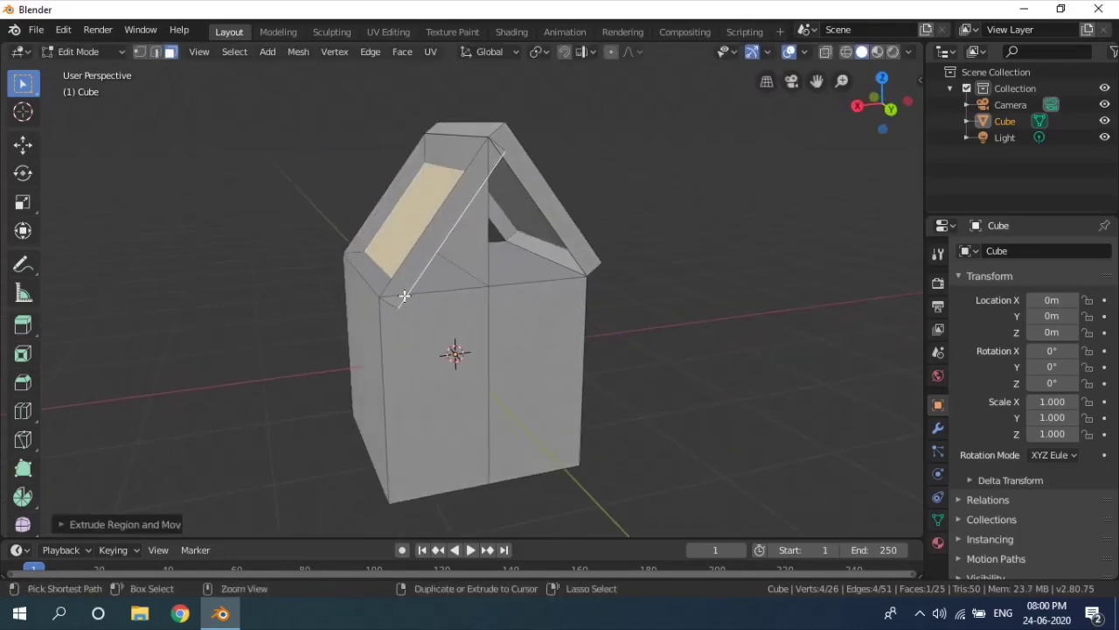
key(ctrl+z)
- Extrude the positive X roof slope by -0.2 m along its normal so it thickens outward, and deselect everything
middle_drag(404, 296, 388, 294)
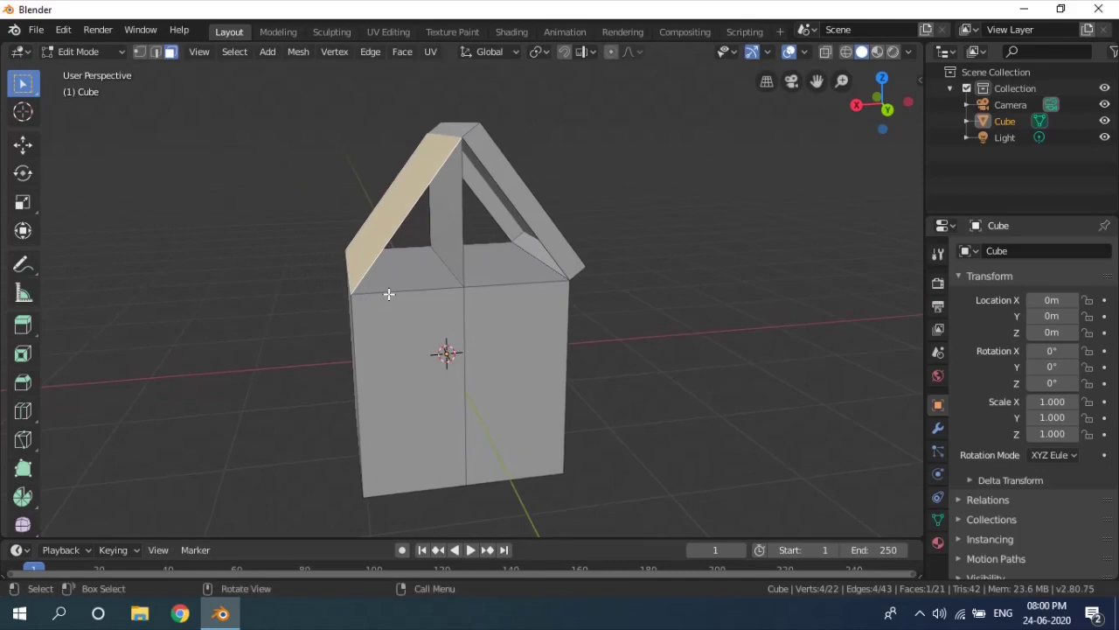
text(e)
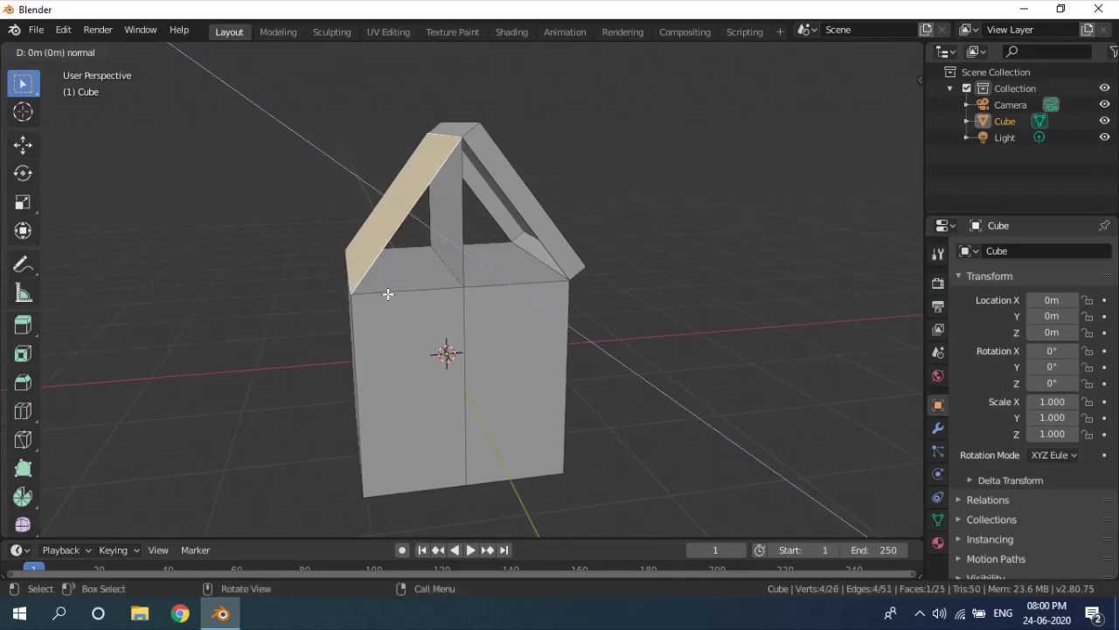
text(-0.1)
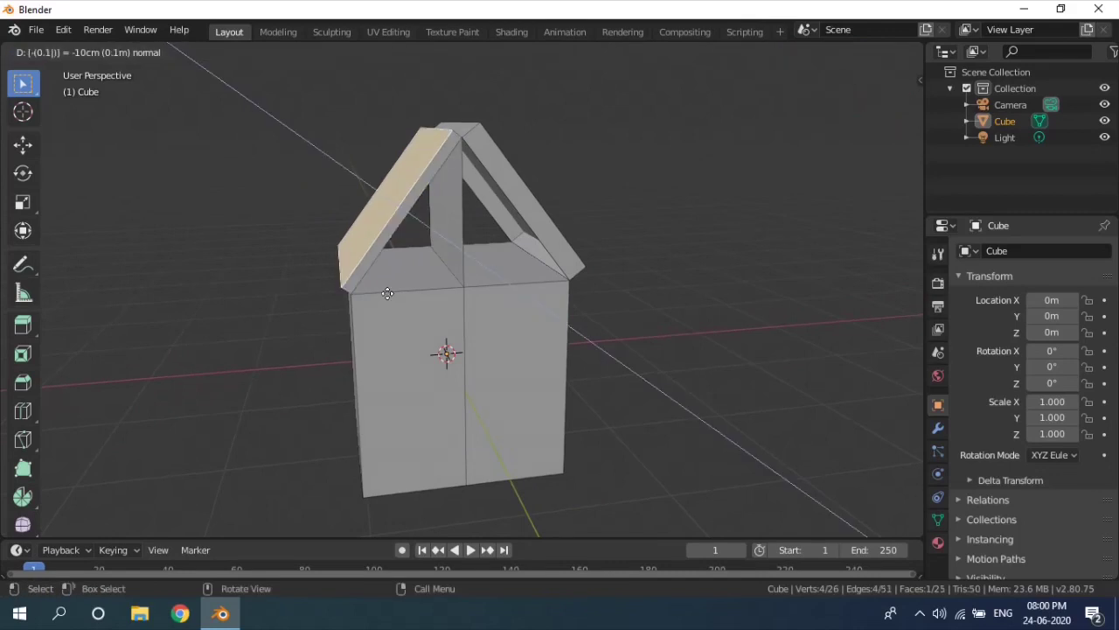
key(BackSpace)
text(2)
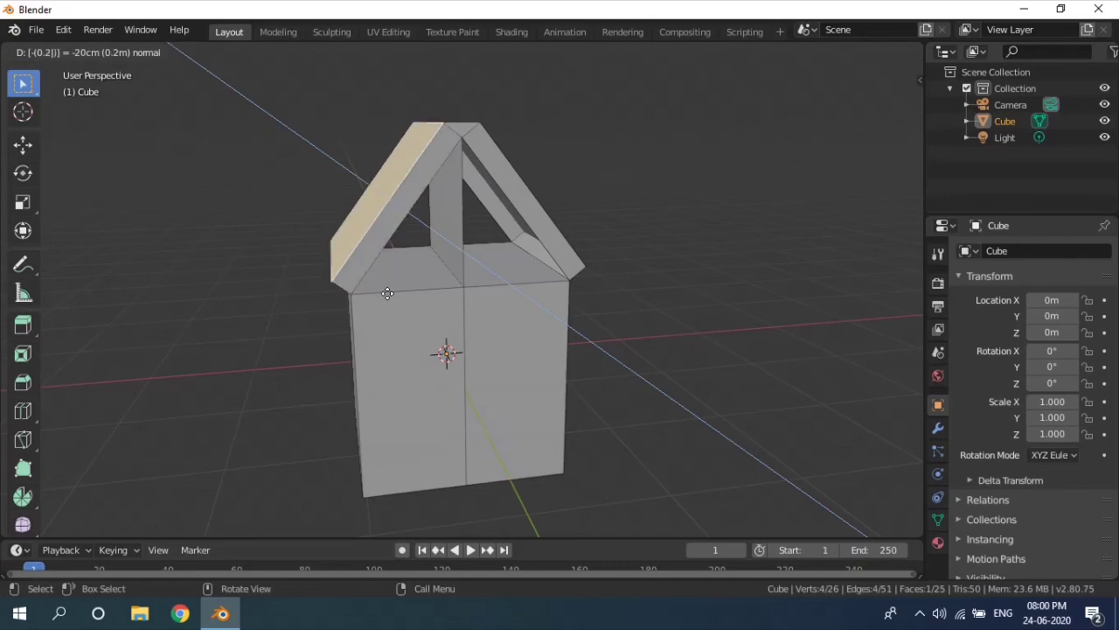
key(Return)
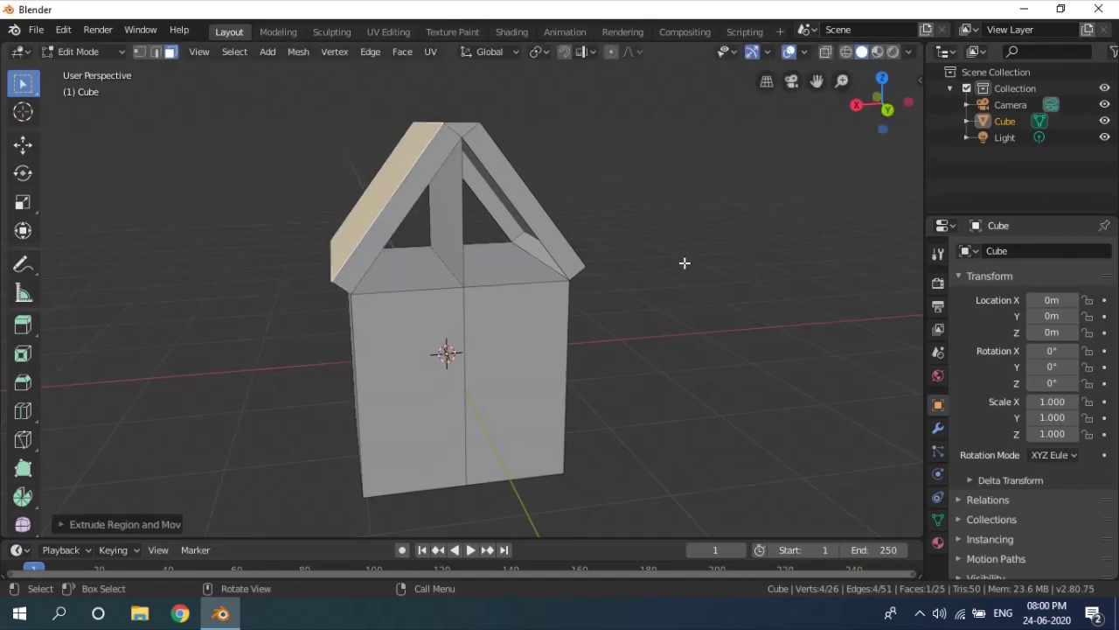
middle_drag(685, 262, 327, 250)
key(alt+a)
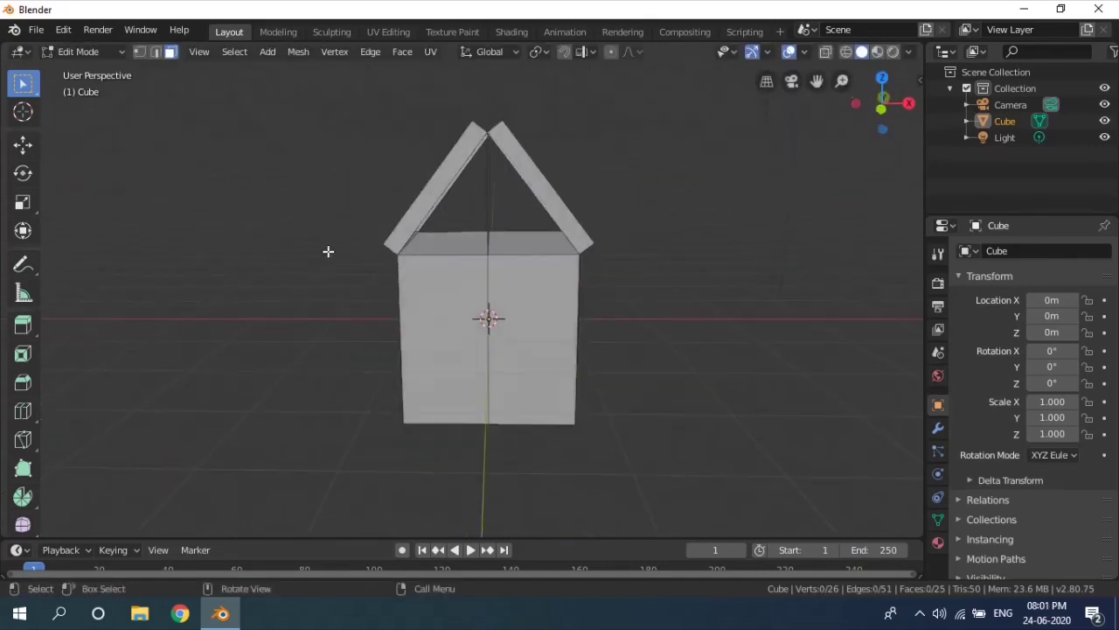
- Switch to edge selection and fill the negative X half of the front gable from its bottom, central and sloped edges
click(437, 200)
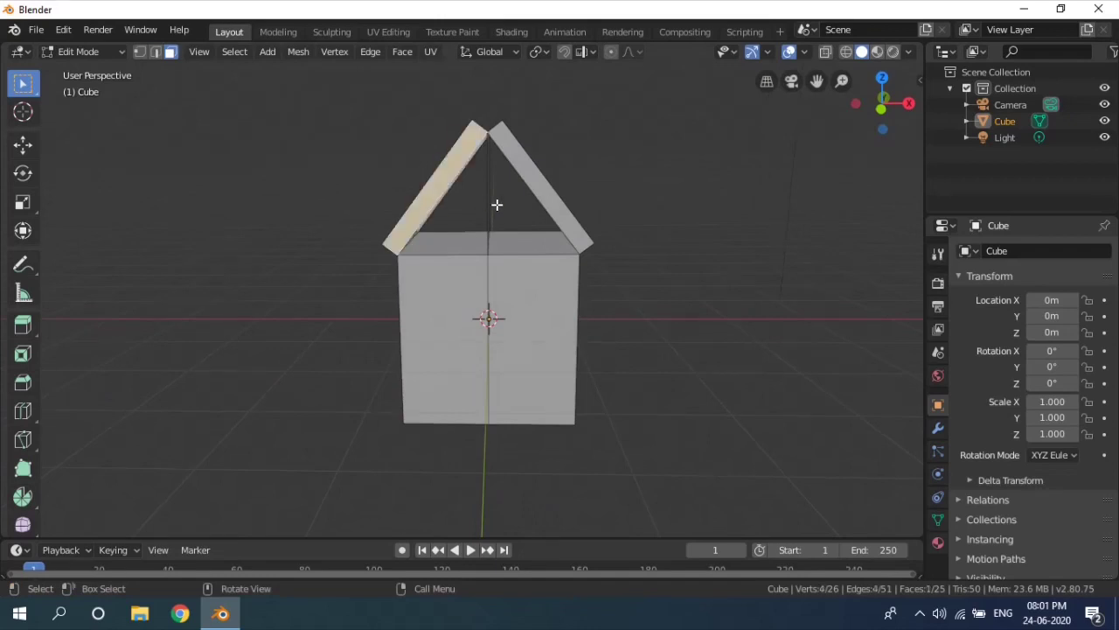
key(2)
scroll(492, 207, up, 3)
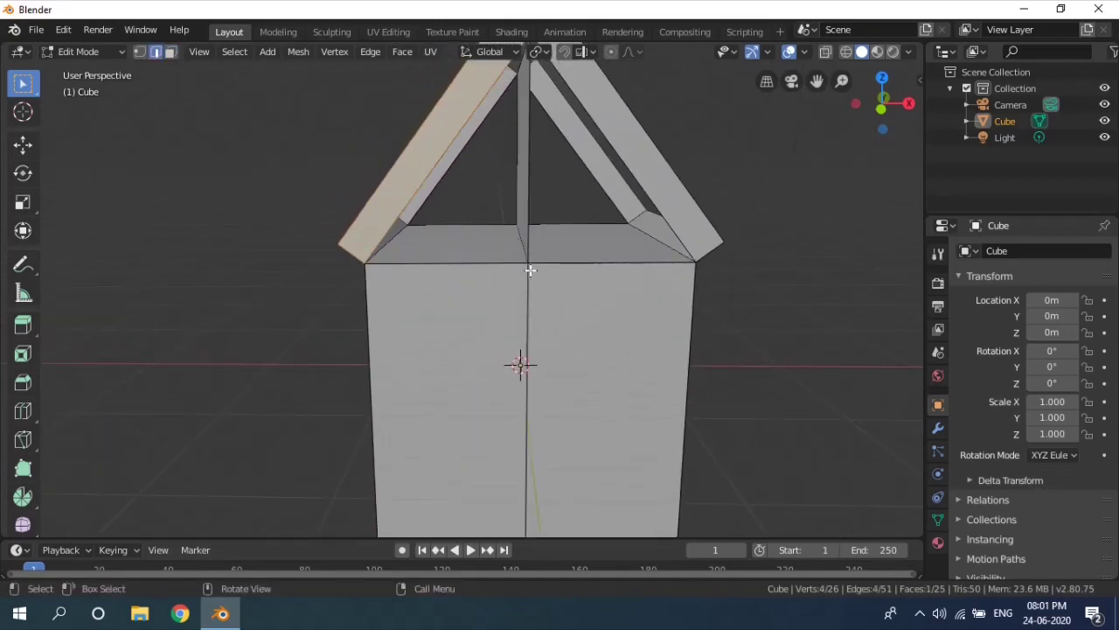
click(521, 264)
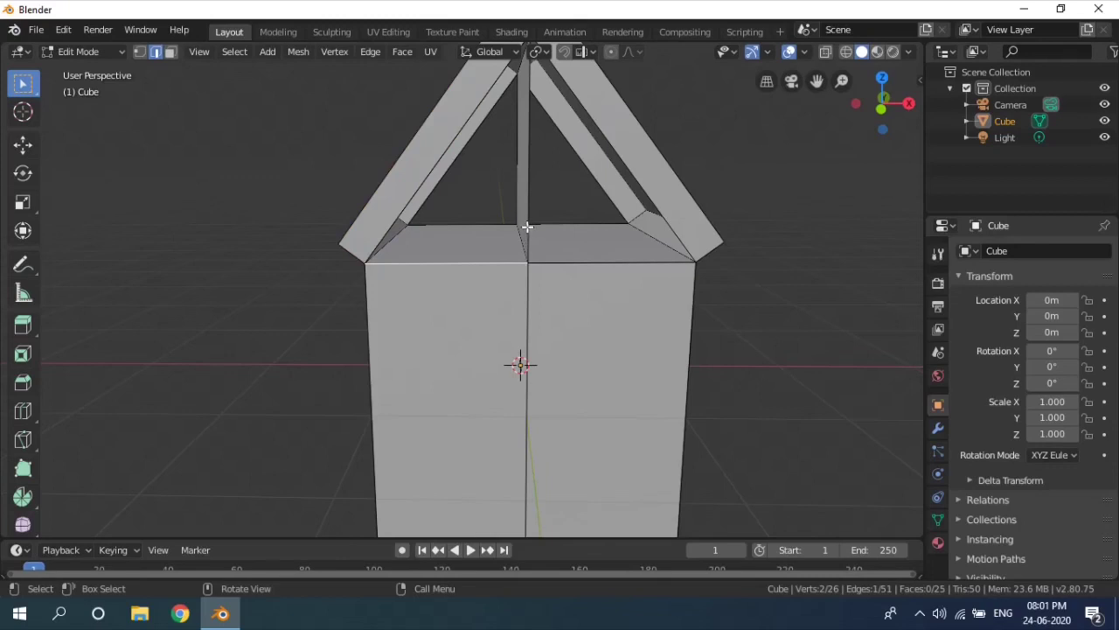
shift+click(433, 166)
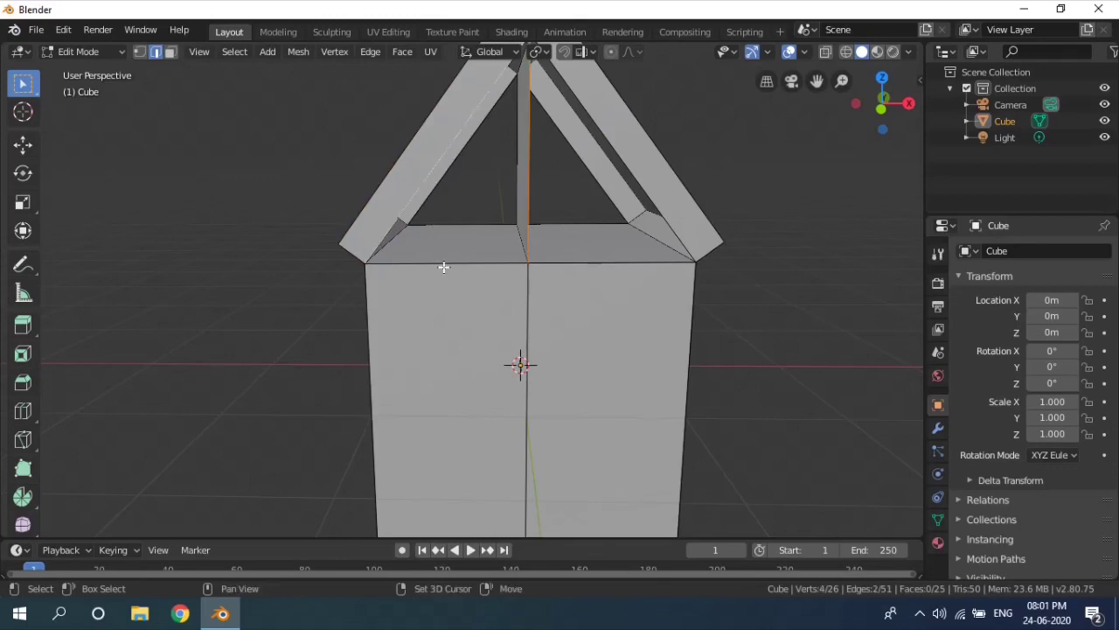
shift+click(444, 264)
key(f)
- Fill the positive X half of the front gable from its bottom, central and sloped edges, and clear the selection
click(569, 263)
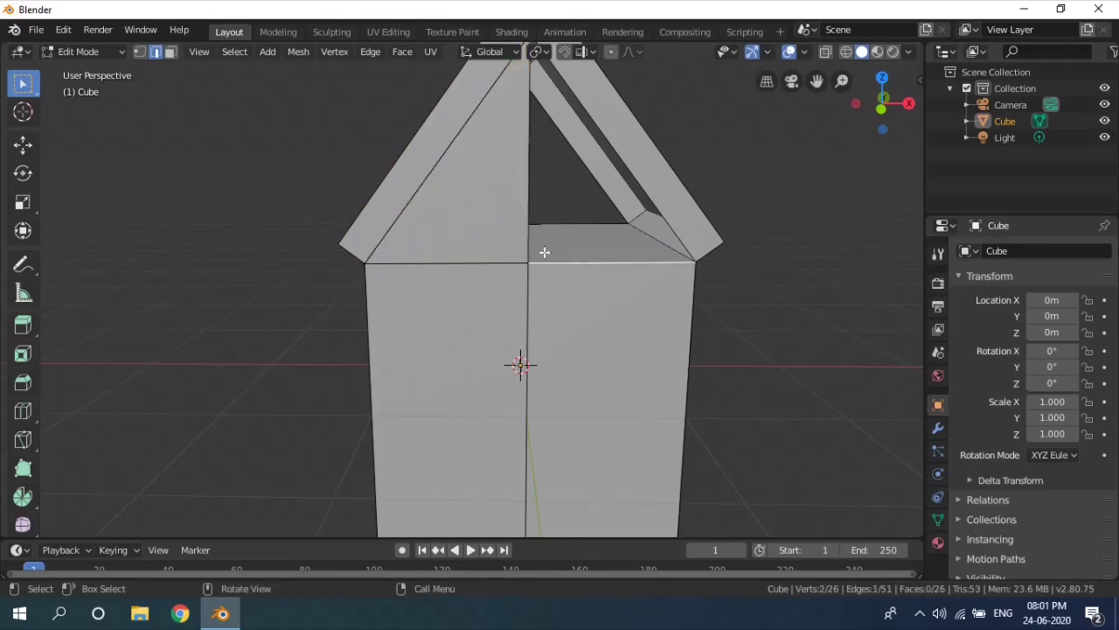
shift+click(531, 220)
shift+click(626, 147)
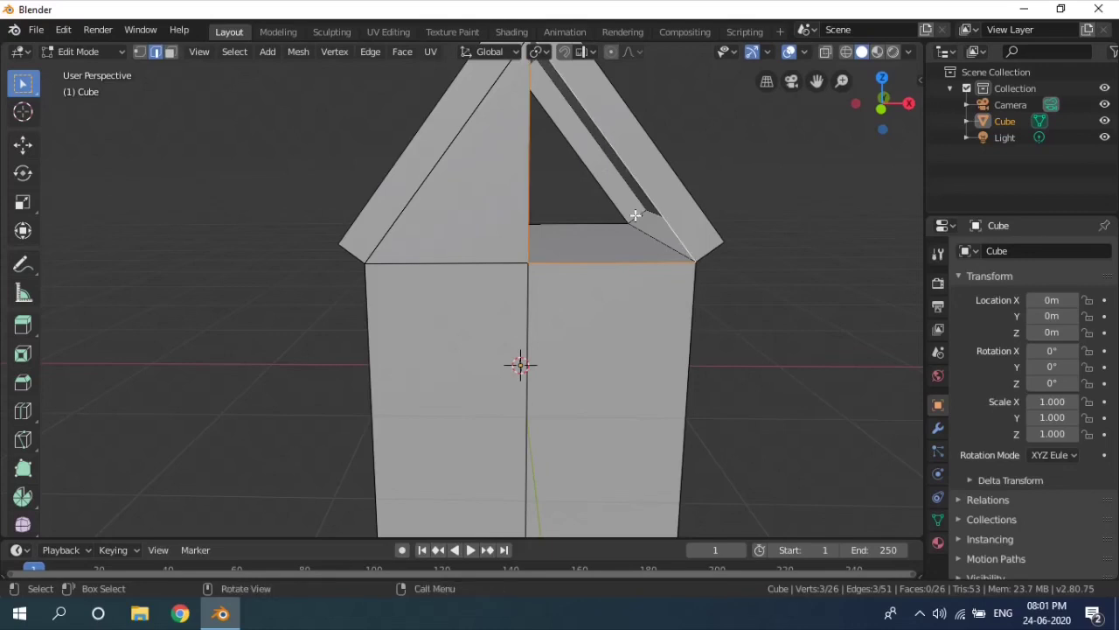
key(f)
click(560, 326)
- Fill the positive X half of the back gable from its bottom, sloped and central edges
middle_drag(569, 325, 275, 315)
shift+click(275, 285)
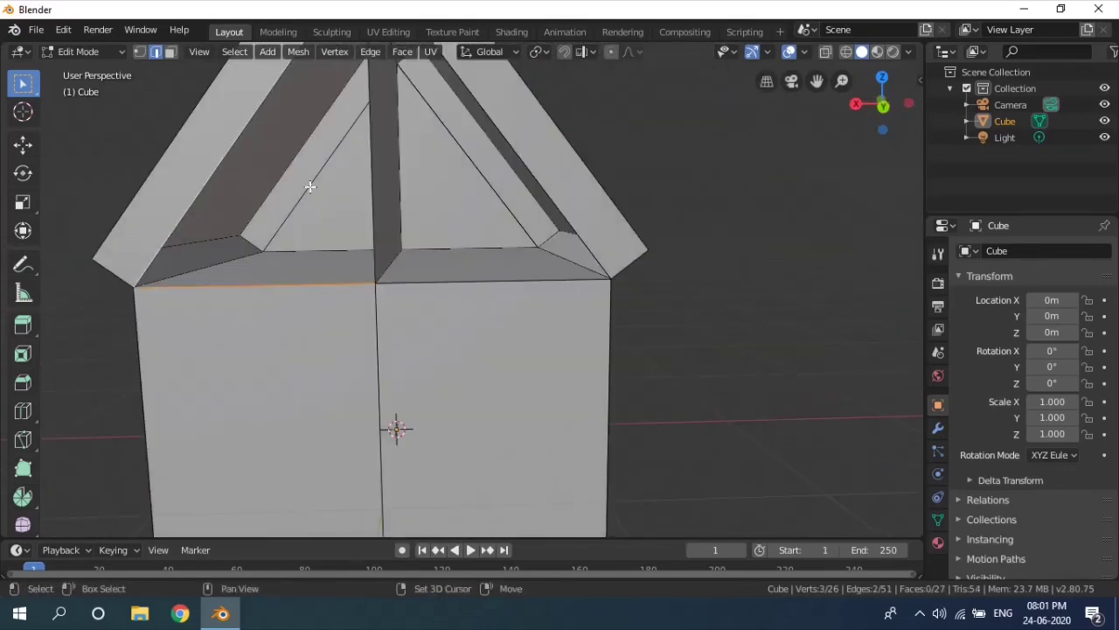
shift+click(366, 188)
key(f)
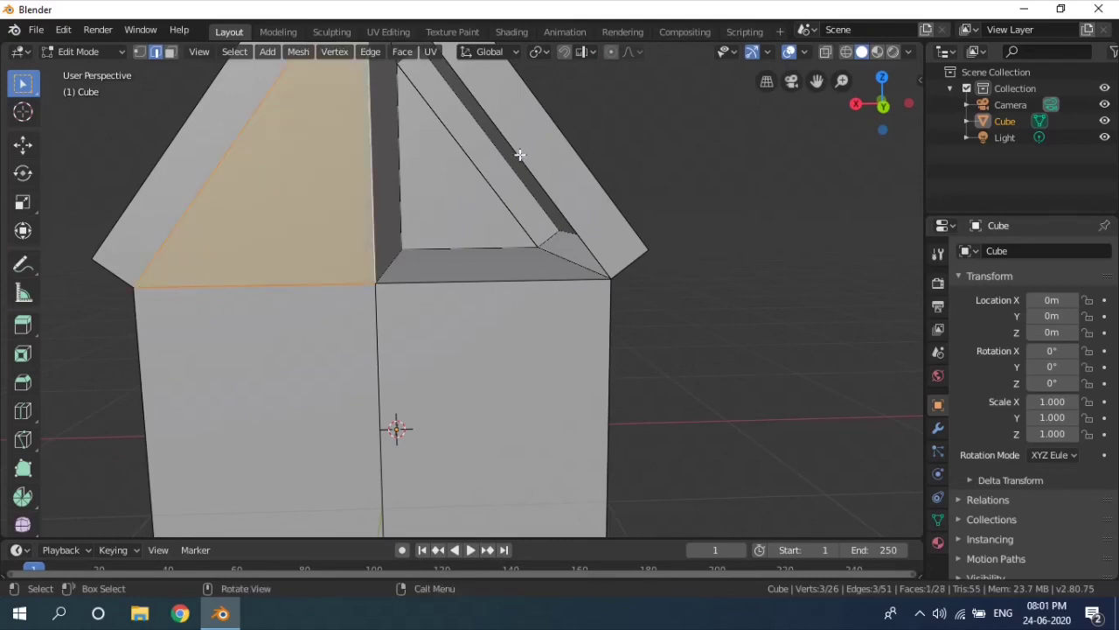
- Fill the negative X half of the back gable from its sloped, central and bottom edges, and deselect everything
click(520, 155)
shift+click(383, 176)
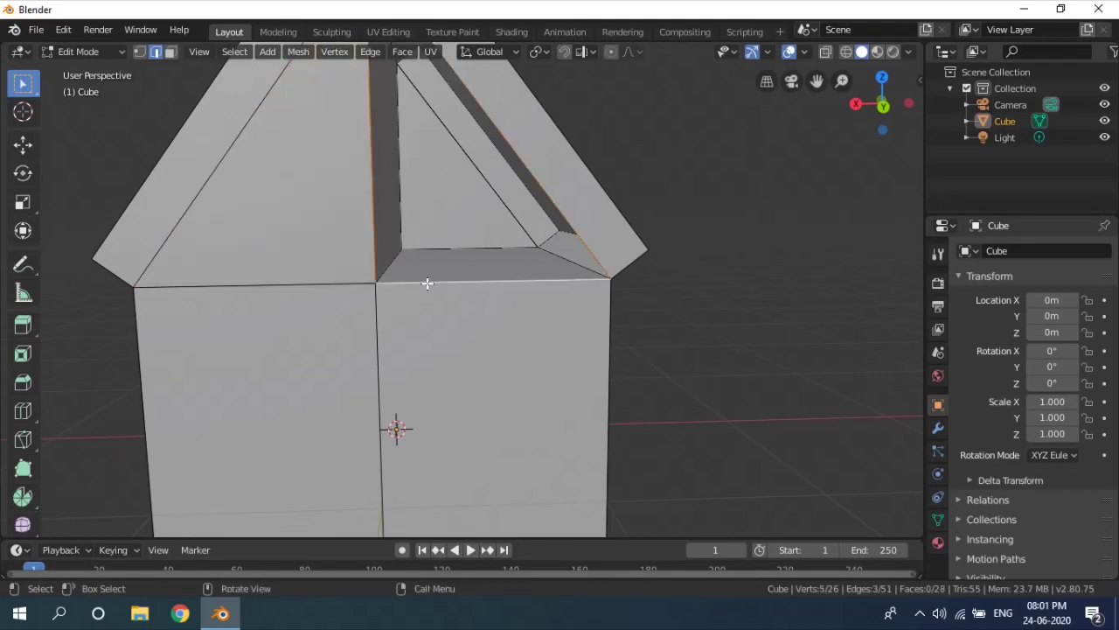
key(f)
key(alt+a)
scroll(500, 347, down, 5)
middle_drag(480, 312, 456, 288)
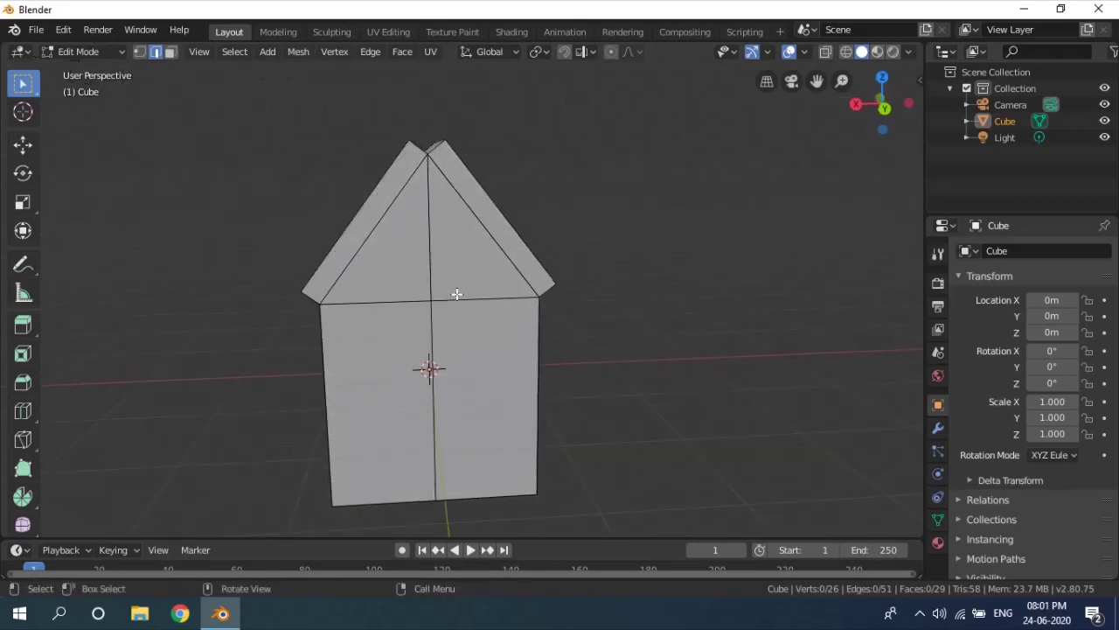
- Try to dissolve the back gable's central vertical edge with Dissolve Edges, and undo the attempt
click(433, 254)
right_click(432, 251)
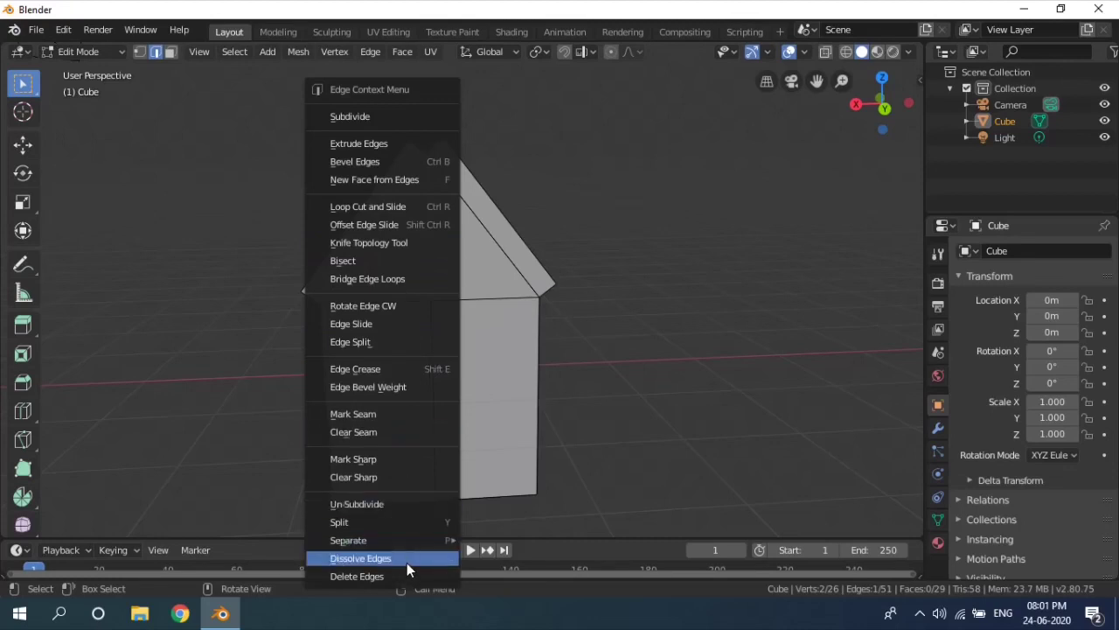
click(407, 560)
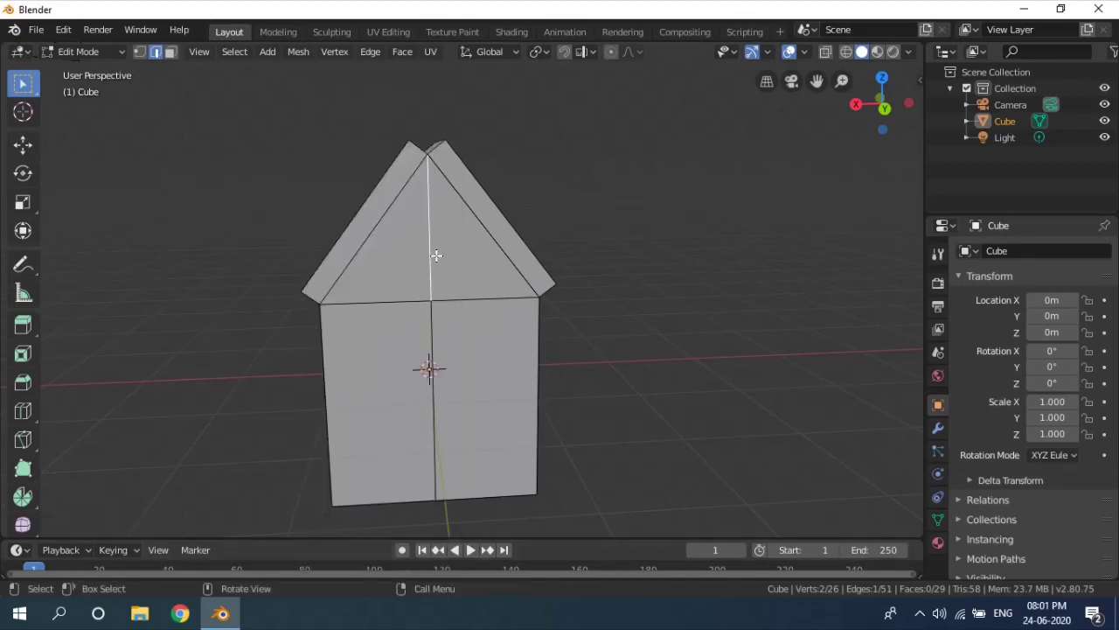
right_click(436, 254)
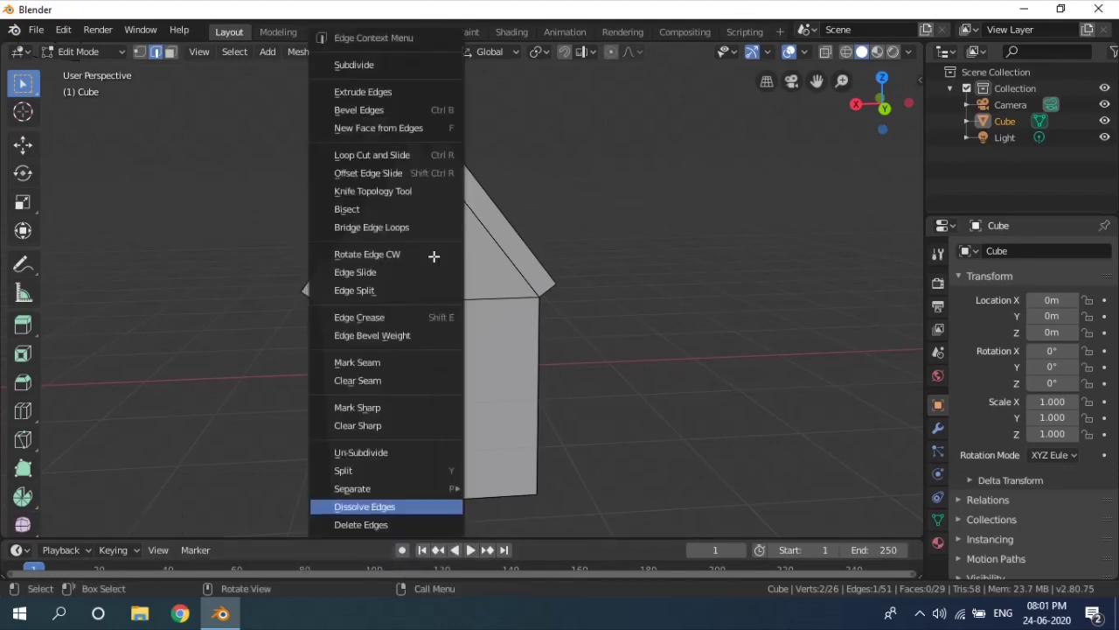
click(390, 500)
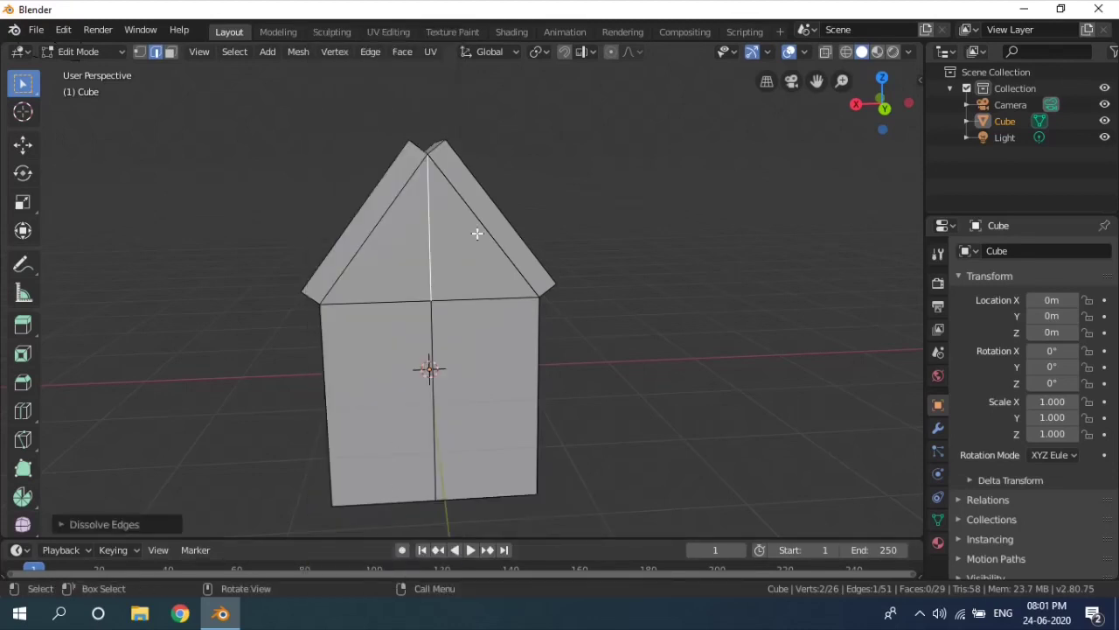
click(477, 236)
middle_drag(455, 251, 452, 257)
key(ctrl+z)
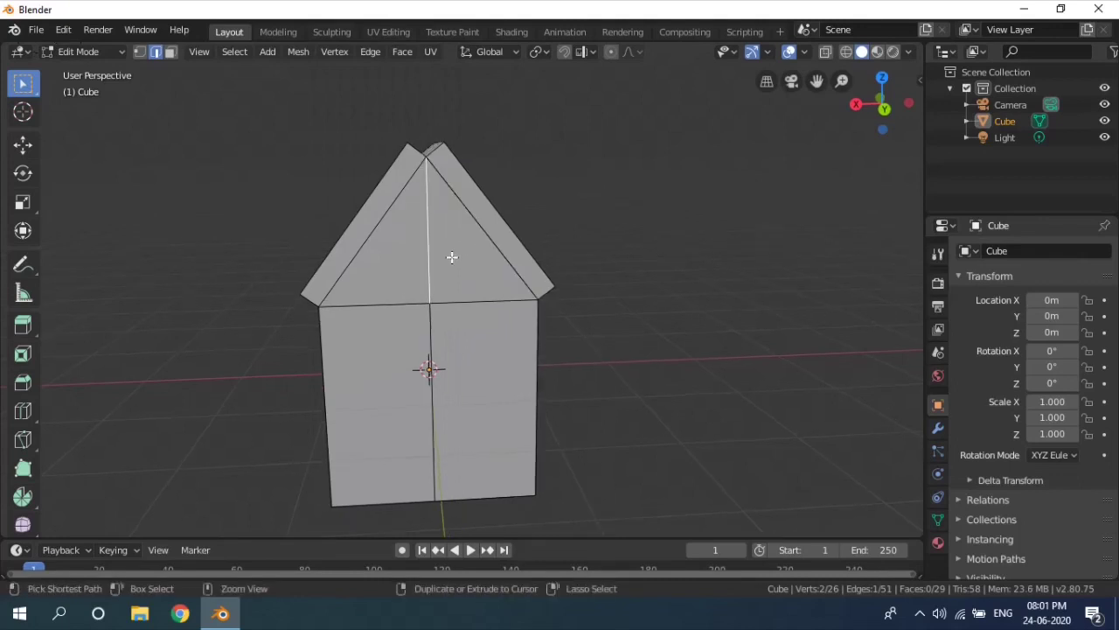
- Delete the central vertical edge of the back gable with Delete Edges
click(466, 255)
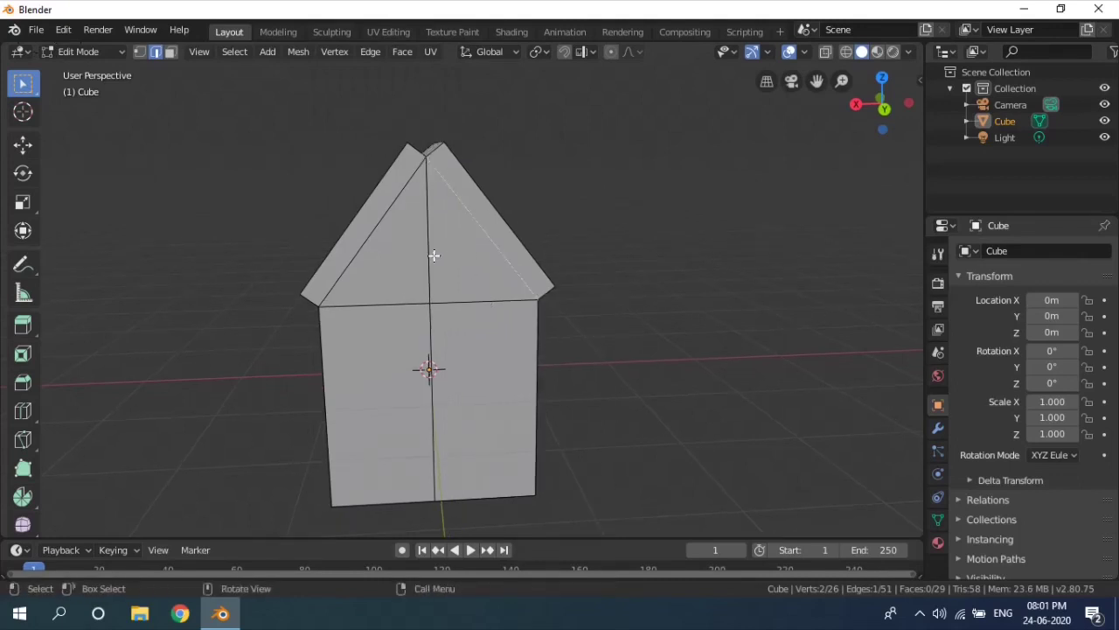
click(433, 255)
right_click(433, 255)
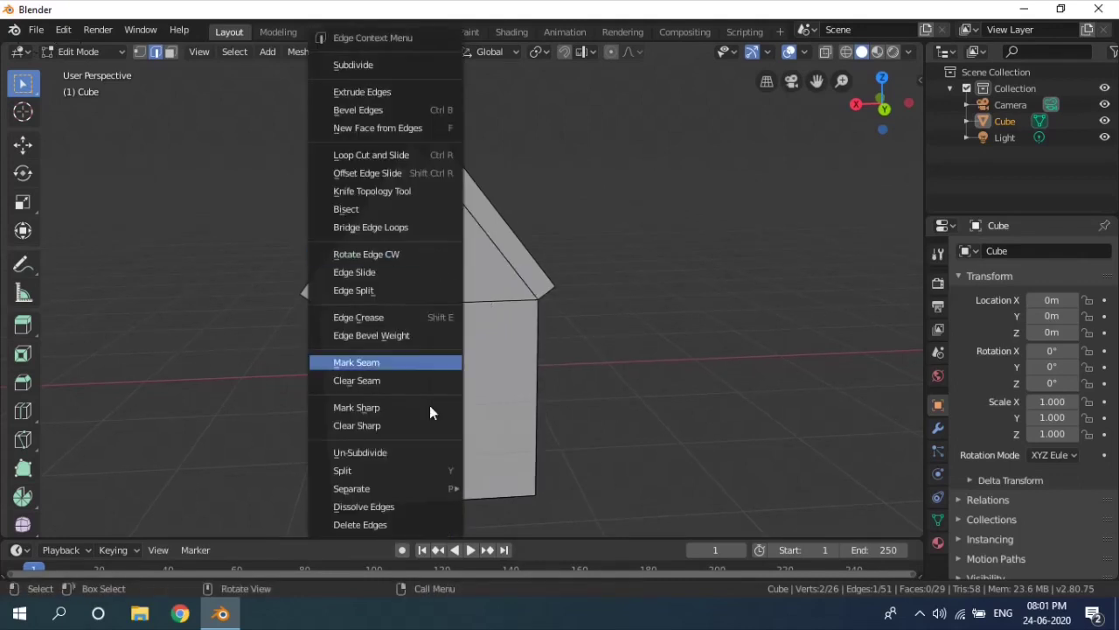
click(396, 519)
- Fill the whole back gable as one face from its two sloped and two bottom edges, and clear the selection
middle_drag(682, 337, 447, 196)
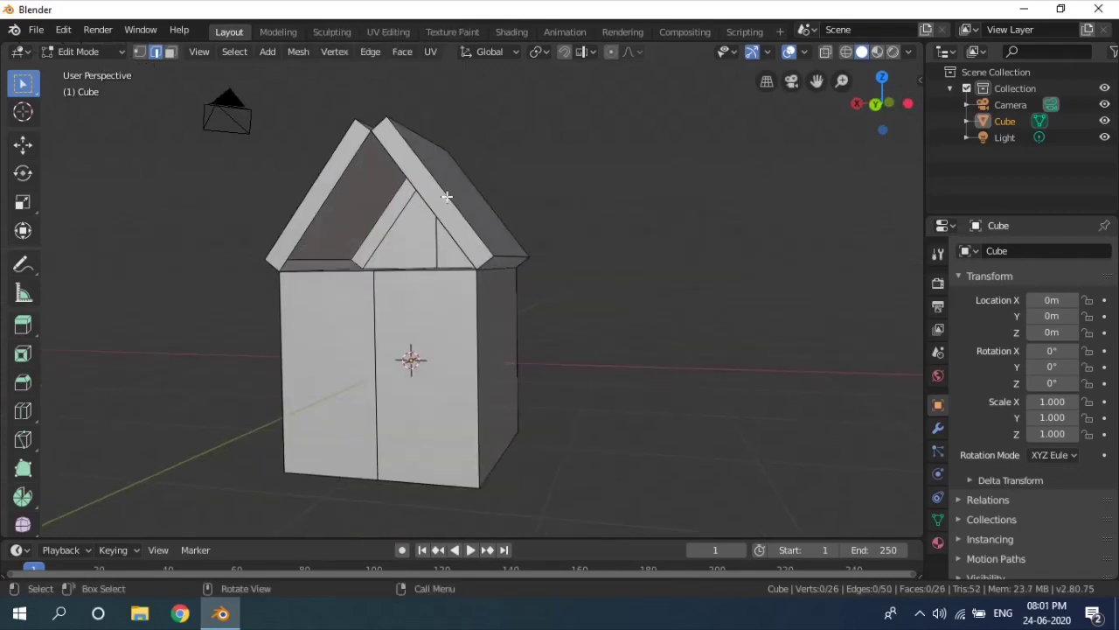
click(429, 200)
shift+click(345, 273)
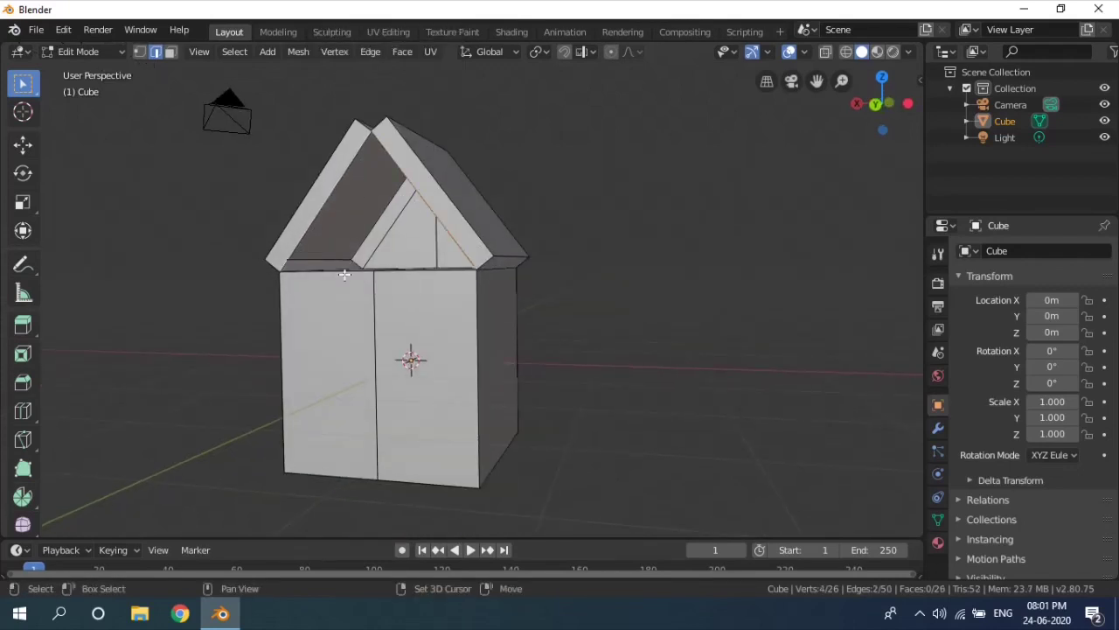
shift+click(346, 275)
shift+click(403, 275)
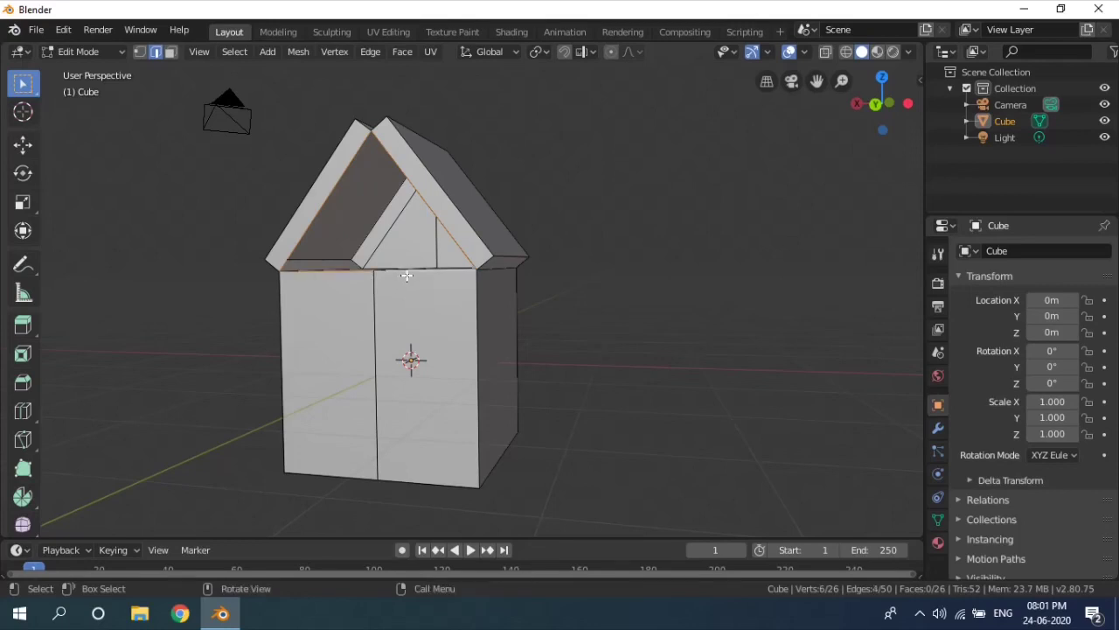
click(639, 271)
- Switch to face selection and delete both half faces of the front gable
middle_drag(640, 270, 302, 272)
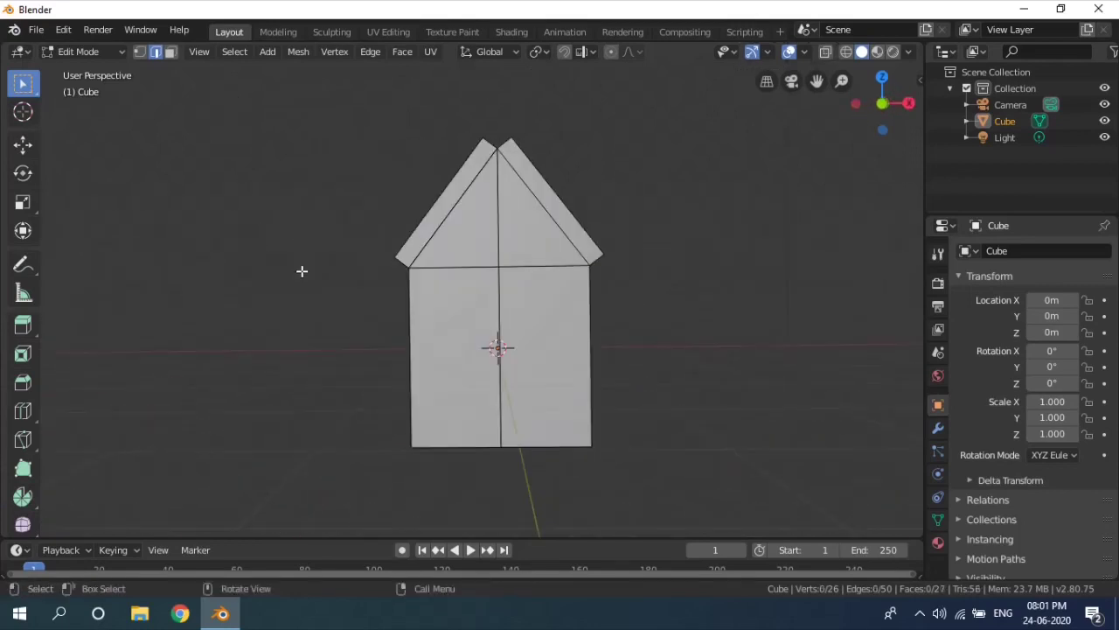
key(3)
click(476, 211)
click(521, 226)
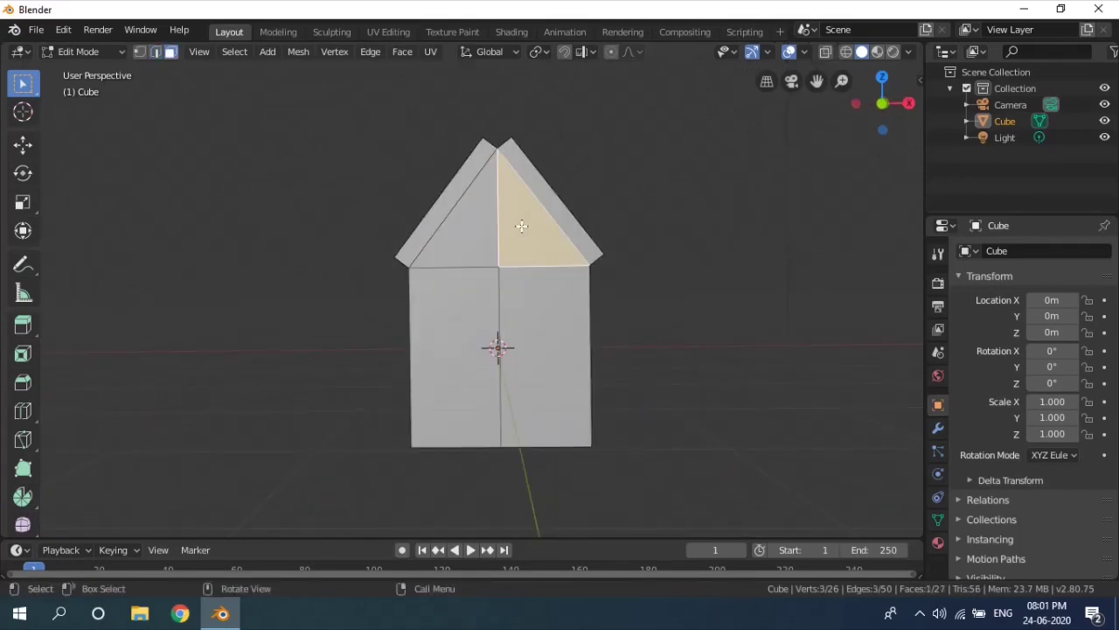
shift+click(475, 229)
key(x)
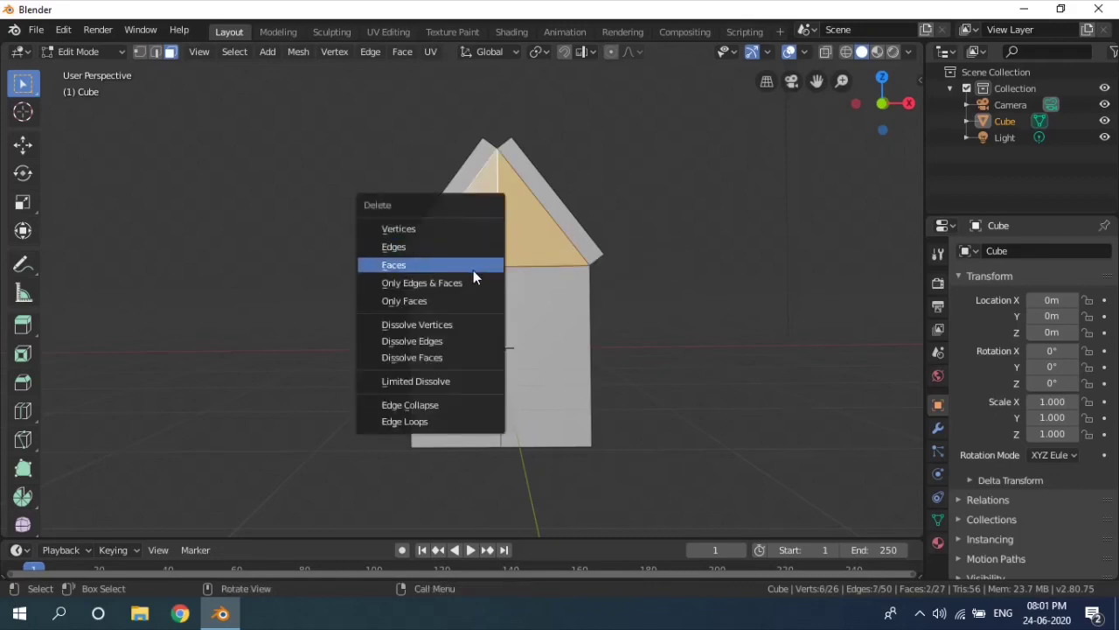
click(473, 271)
- Switch to edge selection and fill the whole front gable as one face from its two sloped and two bottom edges
key(2)
click(460, 186)
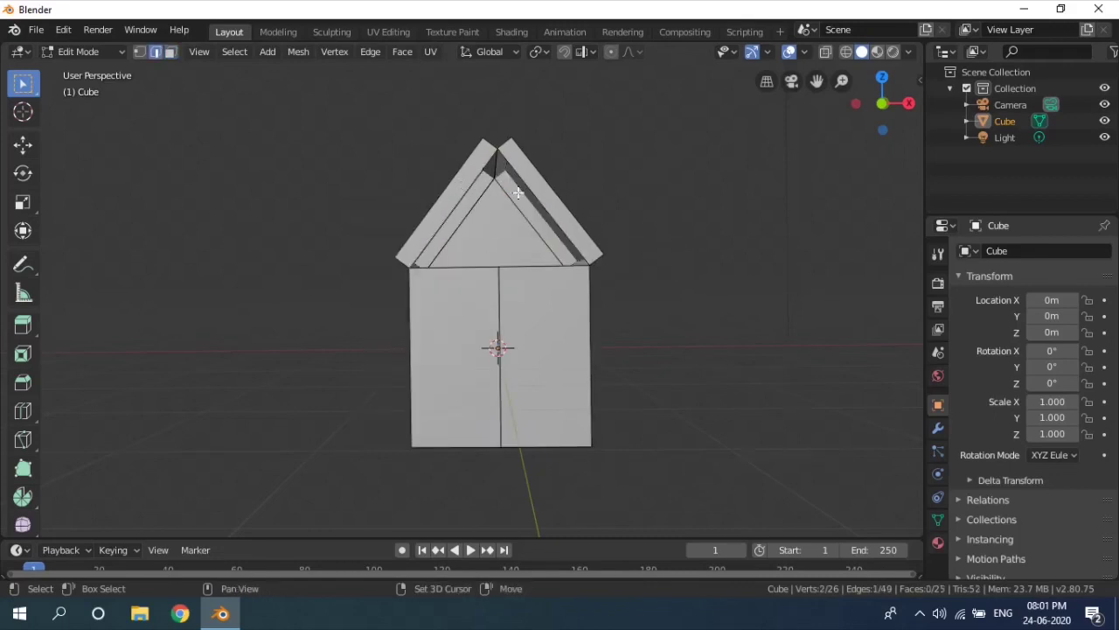
shift+click(528, 234)
shift+click(526, 267)
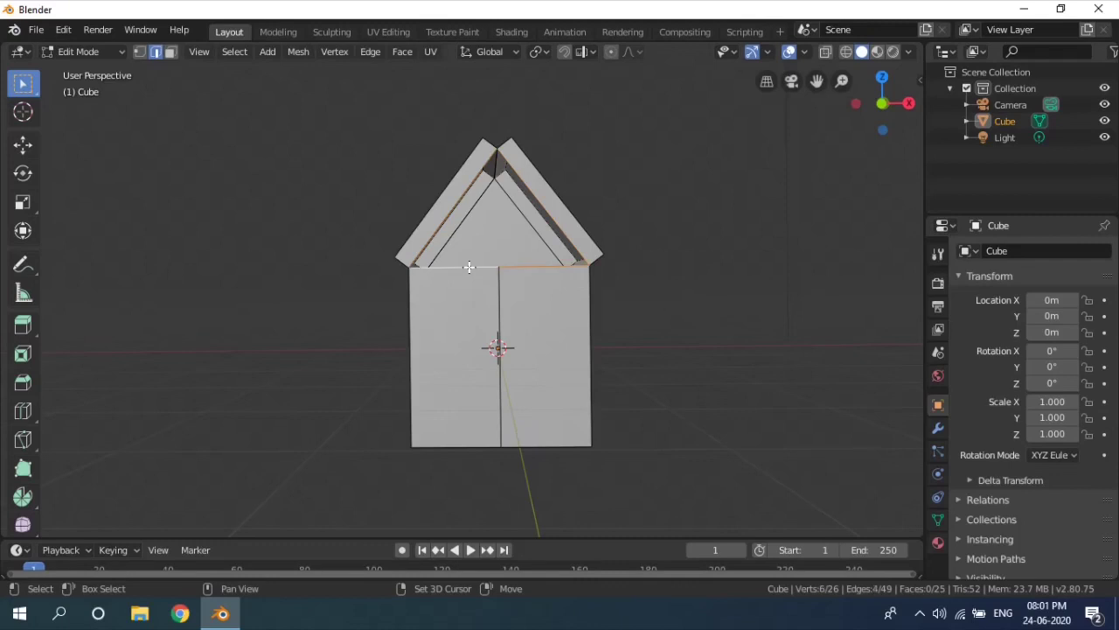
key(f)
click(695, 232)
- Fill the gap along the roof ridge with a face between the top outer edges of the two roof slopes
middle_drag(695, 233, 501, 317)
scroll(546, 167, up, 3)
key(3)
key(2)
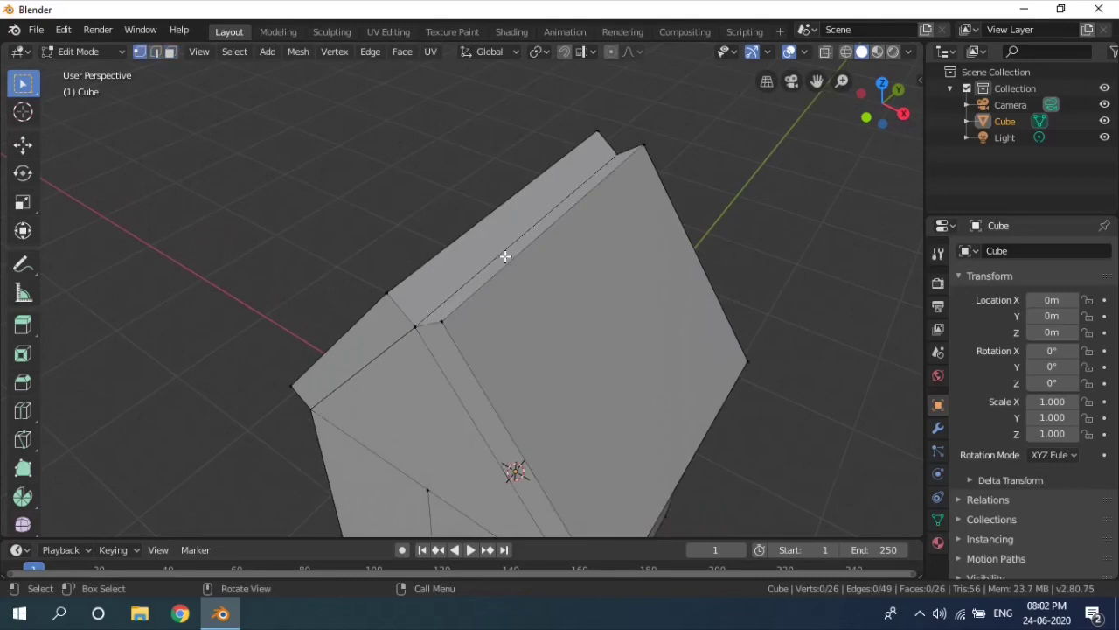
click(503, 257)
click(468, 242)
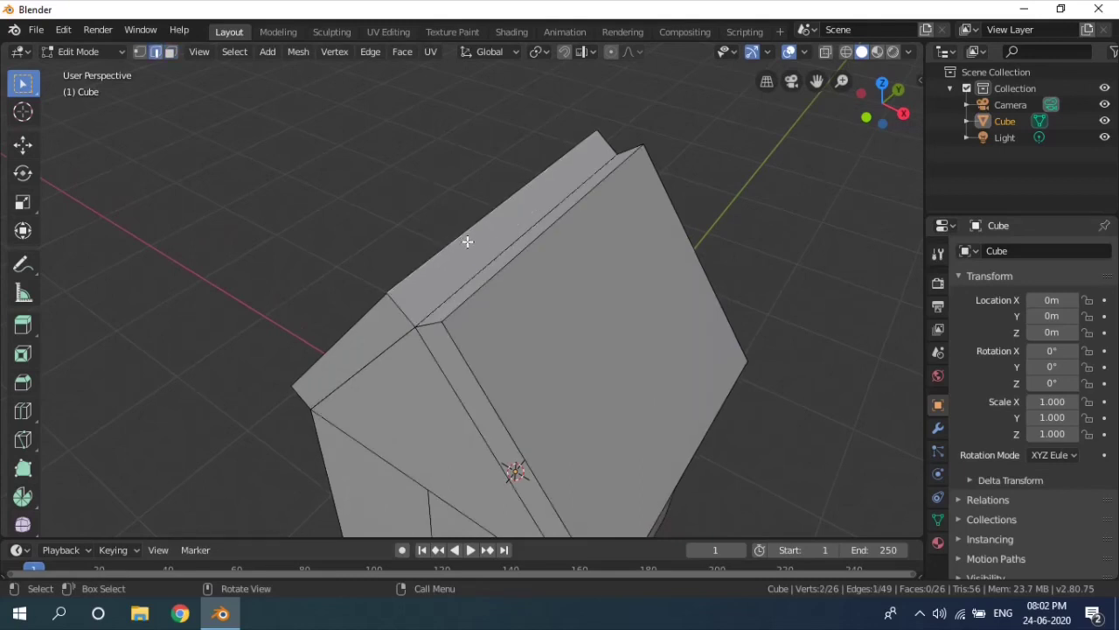
shift+click(524, 265)
key(f)
- Fill the small triangular opening at the front end of the roof ridge from its three edges
middle_drag(587, 254, 548, 252)
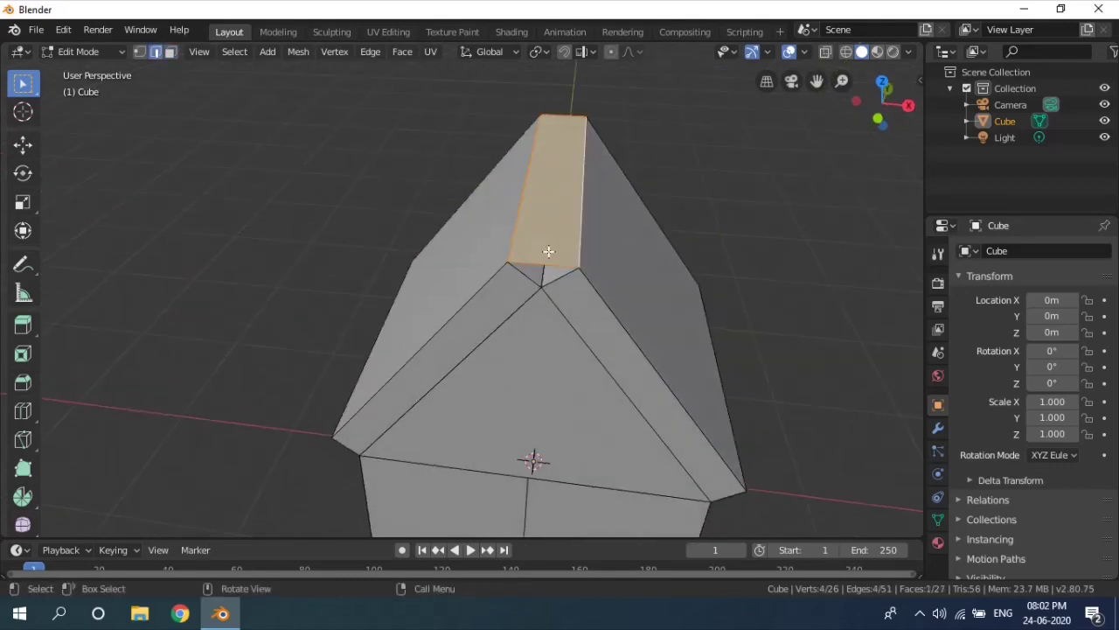
shift+click(542, 266)
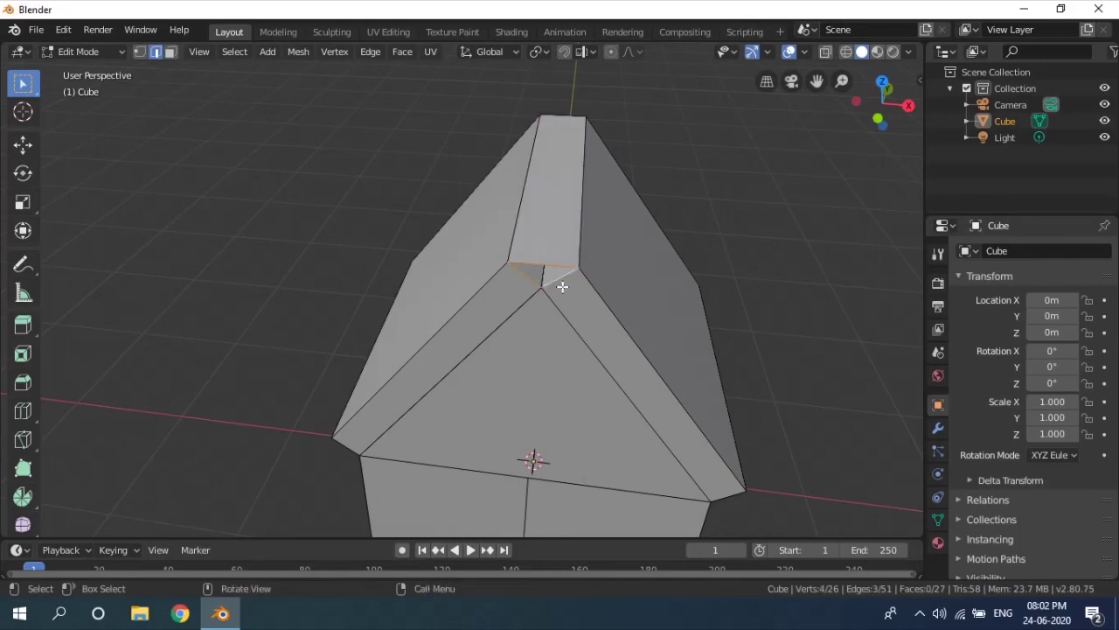
key(f)
click(709, 253)
- Fill the small triangular opening at the back end of the roof ridge from its three edges
middle_drag(709, 252, 417, 249)
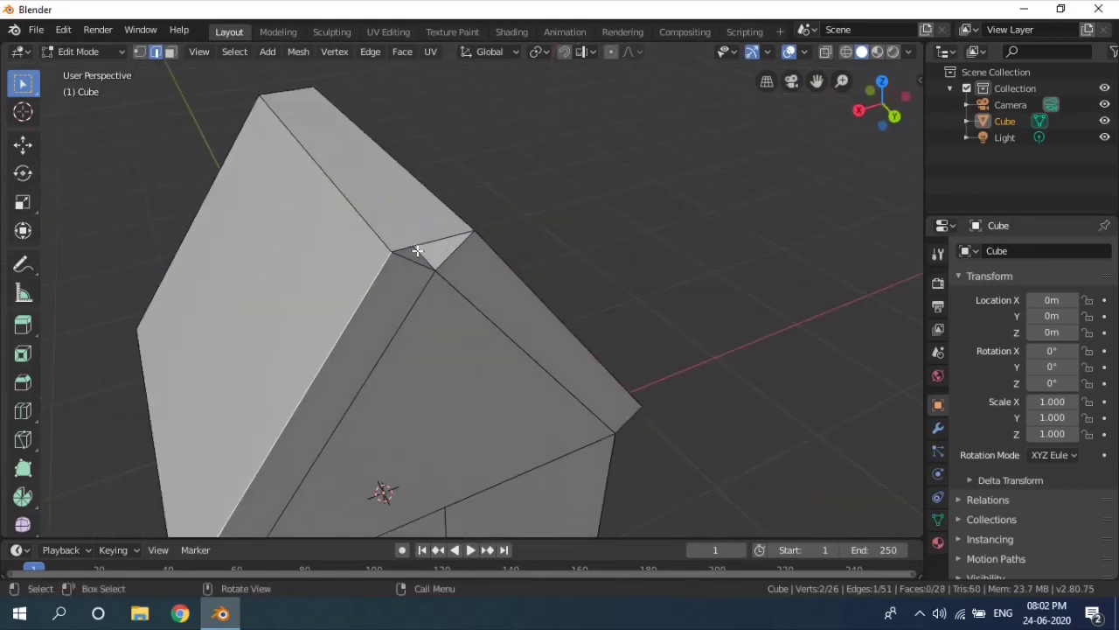
click(418, 248)
click(417, 245)
shift+click(415, 267)
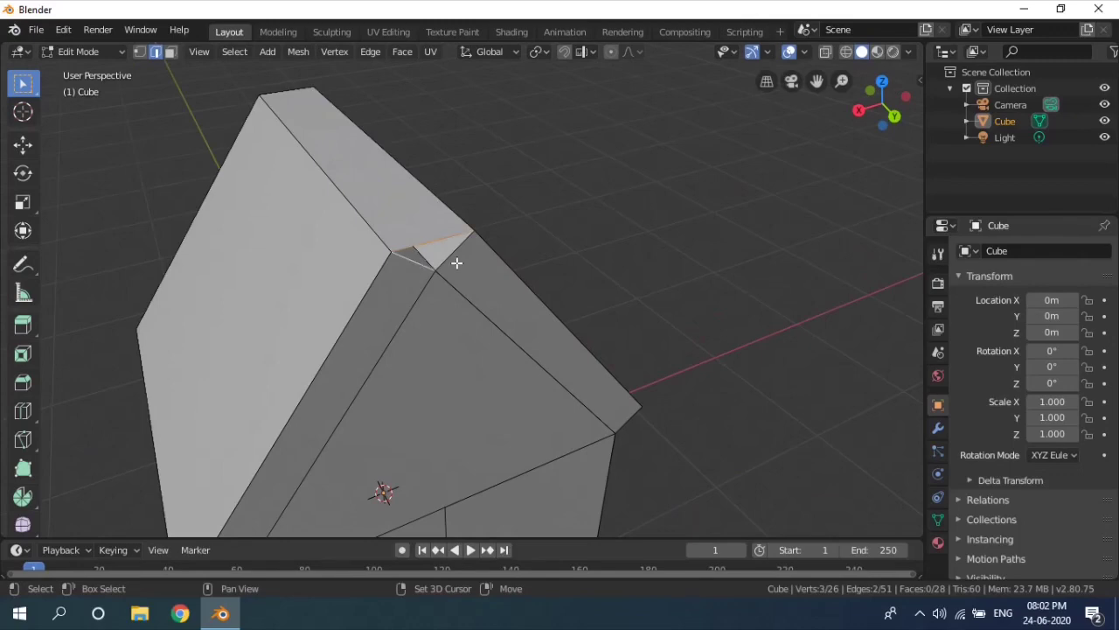
shift+click(461, 260)
key(f)
click(565, 210)
- Switch to face selection and select the two sloped roof end faces and the ridge triangle on the back side
middle_drag(565, 210, 862, 172)
scroll(502, 143, down, 4)
middle_drag(370, 411, 517, 349)
middle_drag(539, 312, 723, 332)
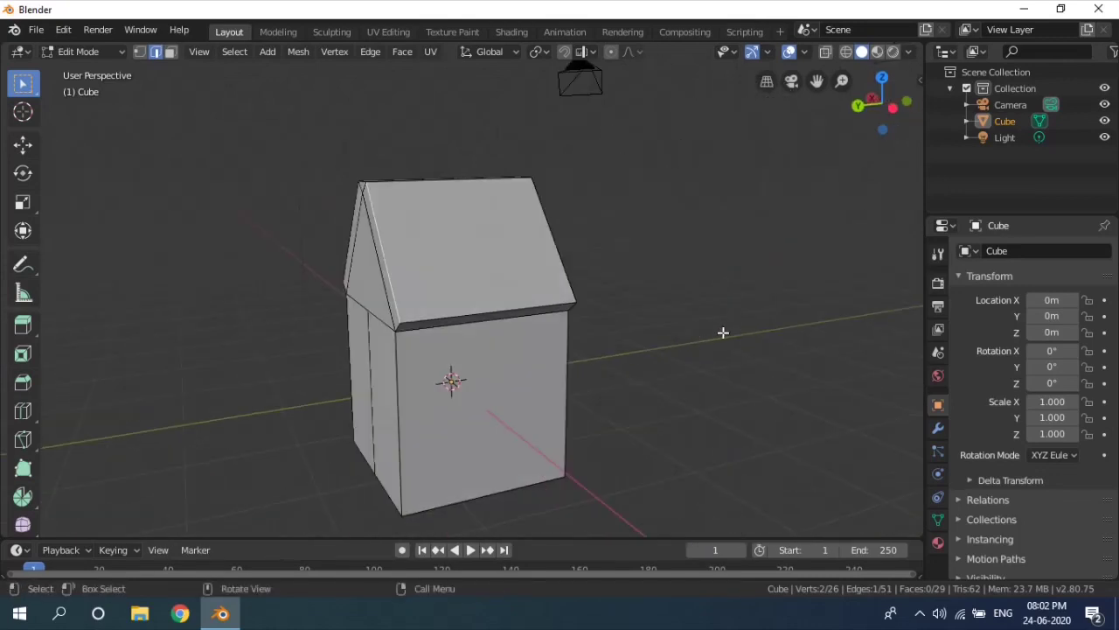
shift+middle_drag(94, 277, 268, 277)
key(3)
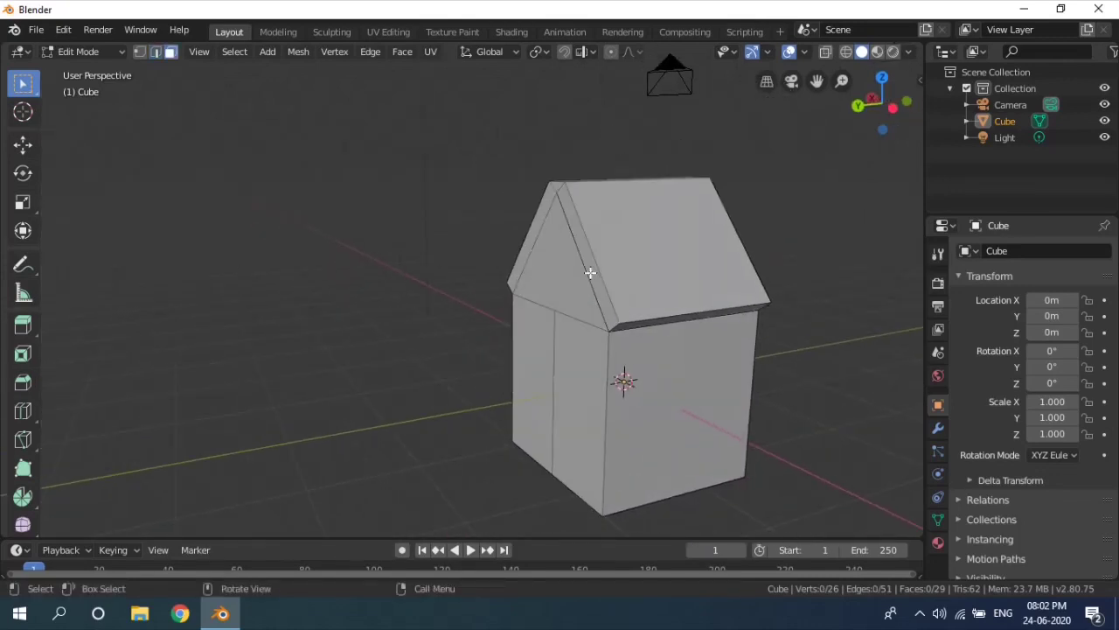
middle_drag(590, 273, 704, 326)
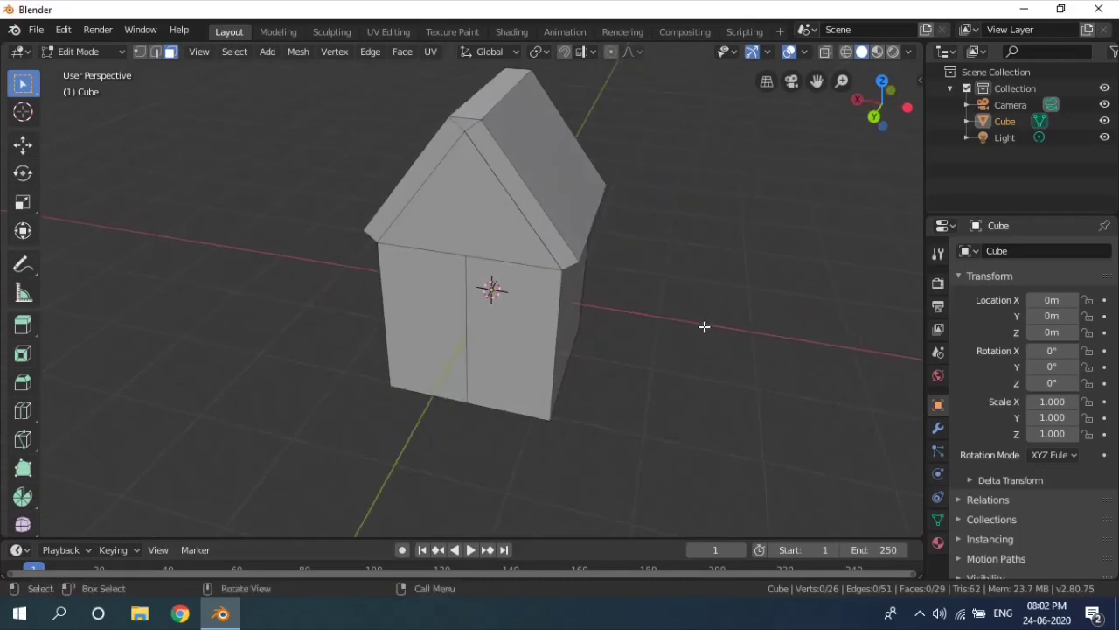
click(450, 131)
shift+click(502, 154)
middle_drag(604, 172, 596, 180)
- Try to extrude the selected back roof end faces by 0.3 m along their normal, and undo the extrusion
key(e)
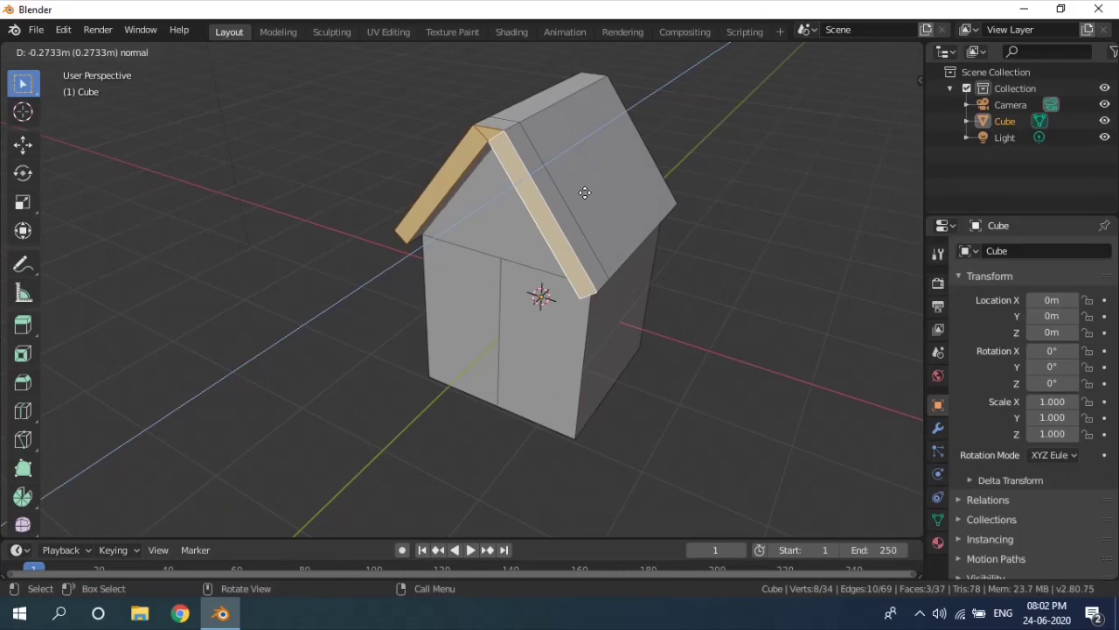
text(0)
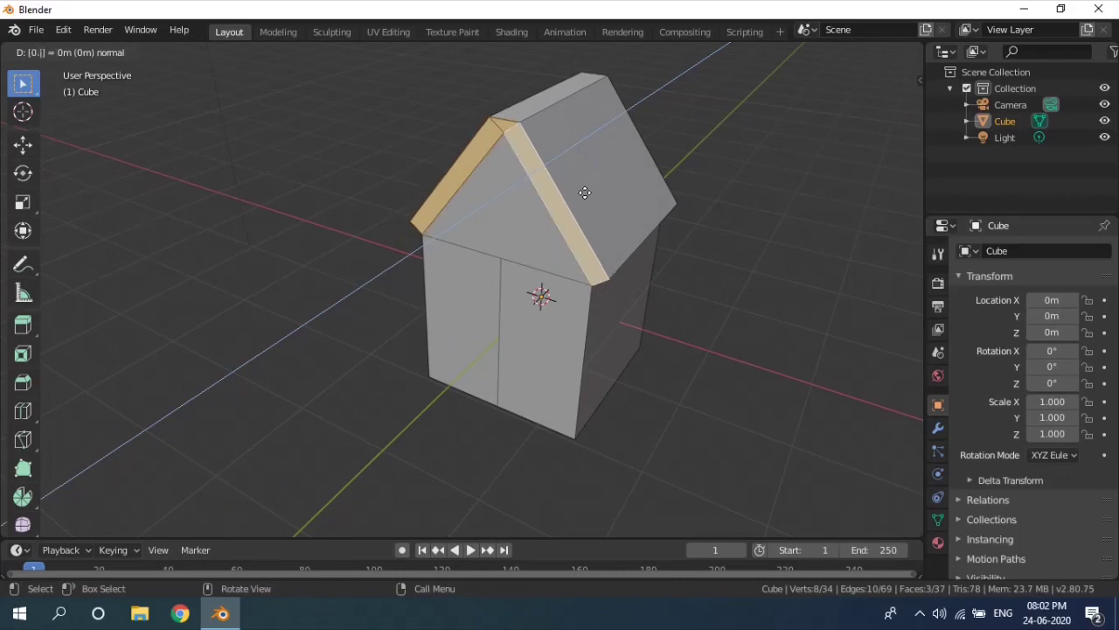
text(.3)
key(BackSpace)
key(BackSpace)
key(Escape)
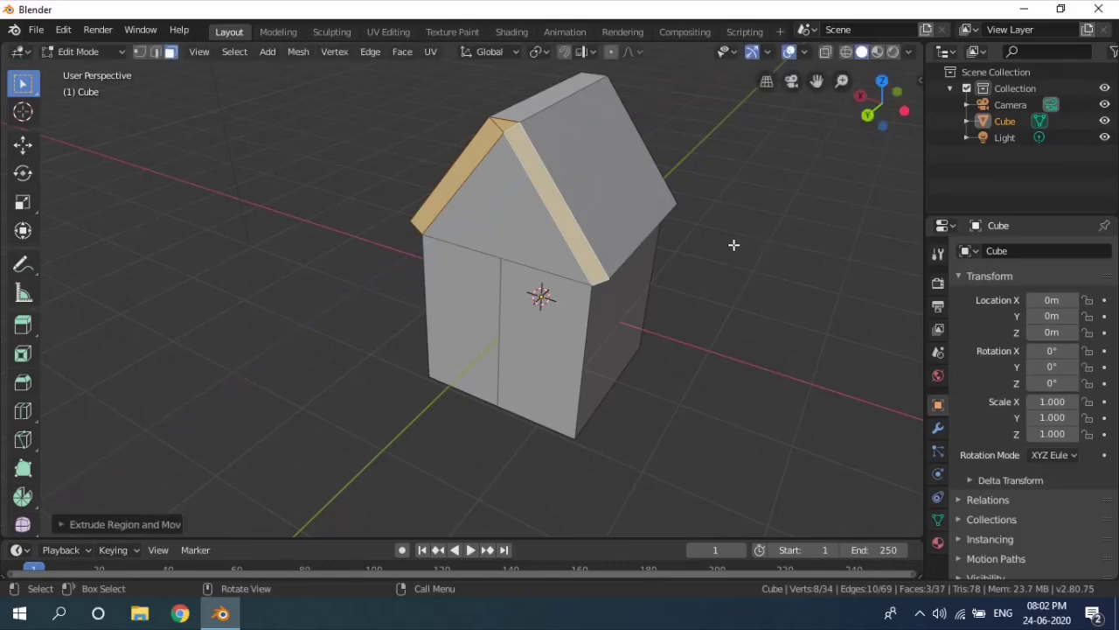
key(ctrl+z)
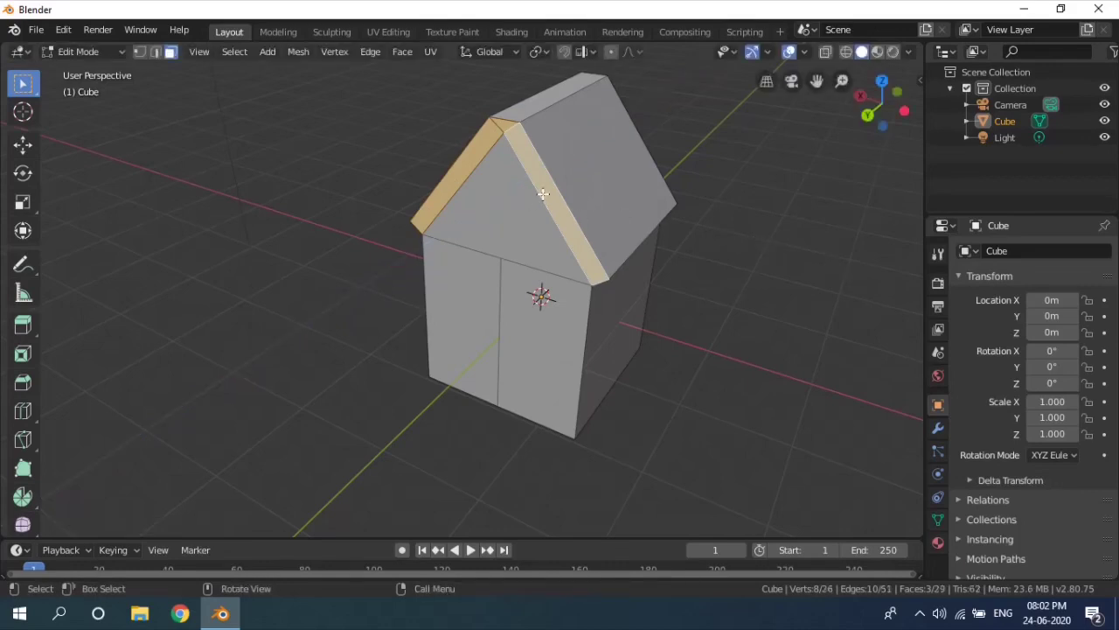
- Extrude the two sloped roof end faces and ridge triangle on the back side outward by 0.3 m
text(e0.3)
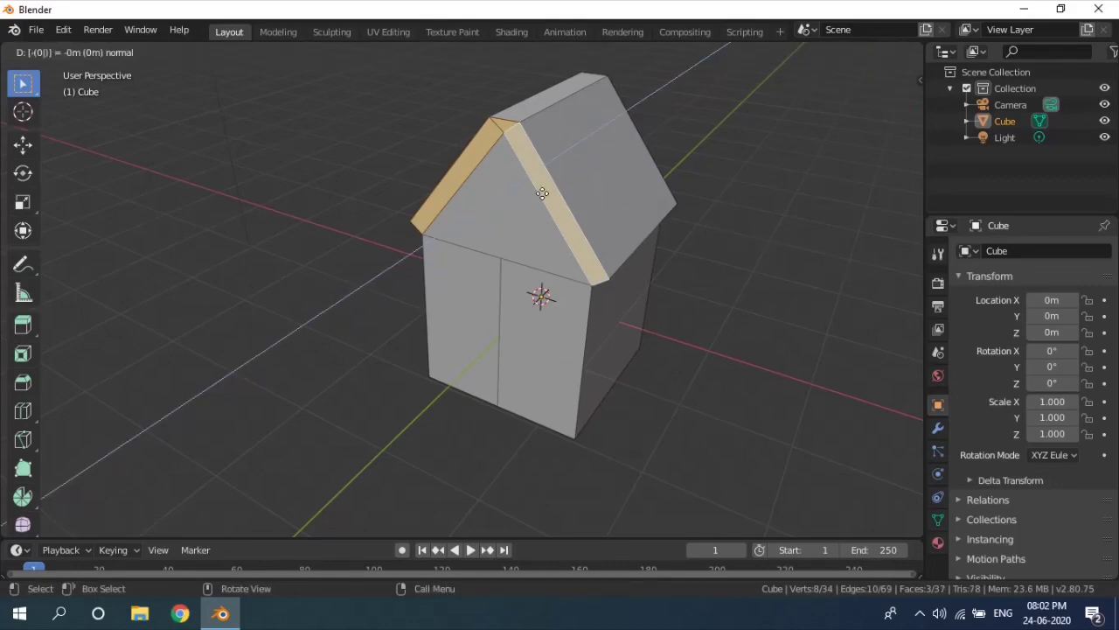
key(Return)
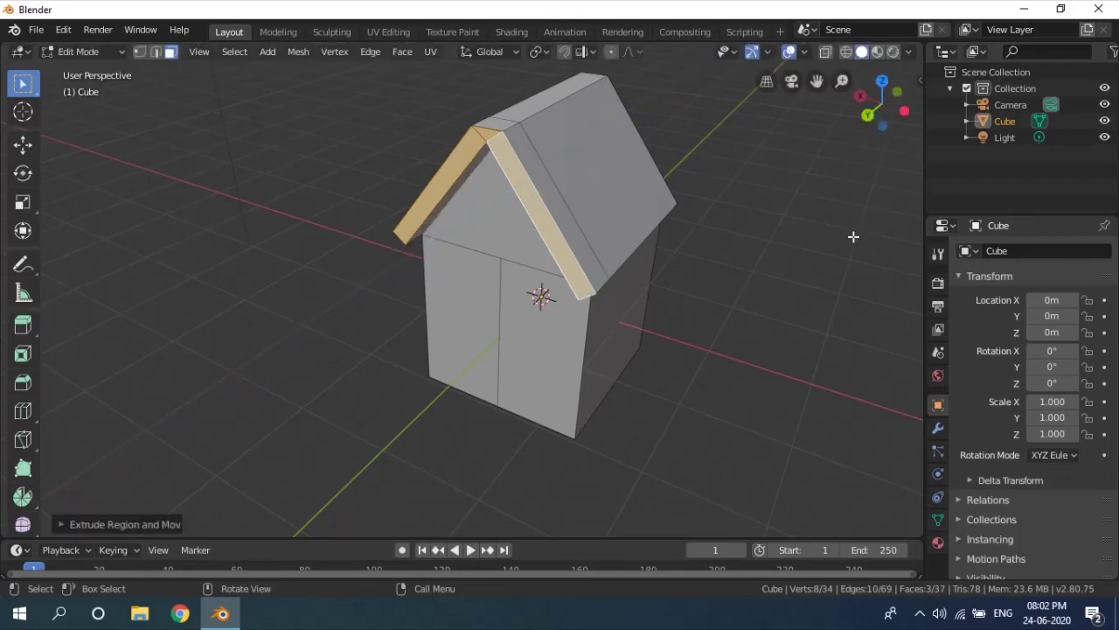
click(770, 237)
- Select the two sloped roof end faces and ridge triangle on the front side and extrude them outward by 0.3 m
middle_drag(769, 237, 329, 202)
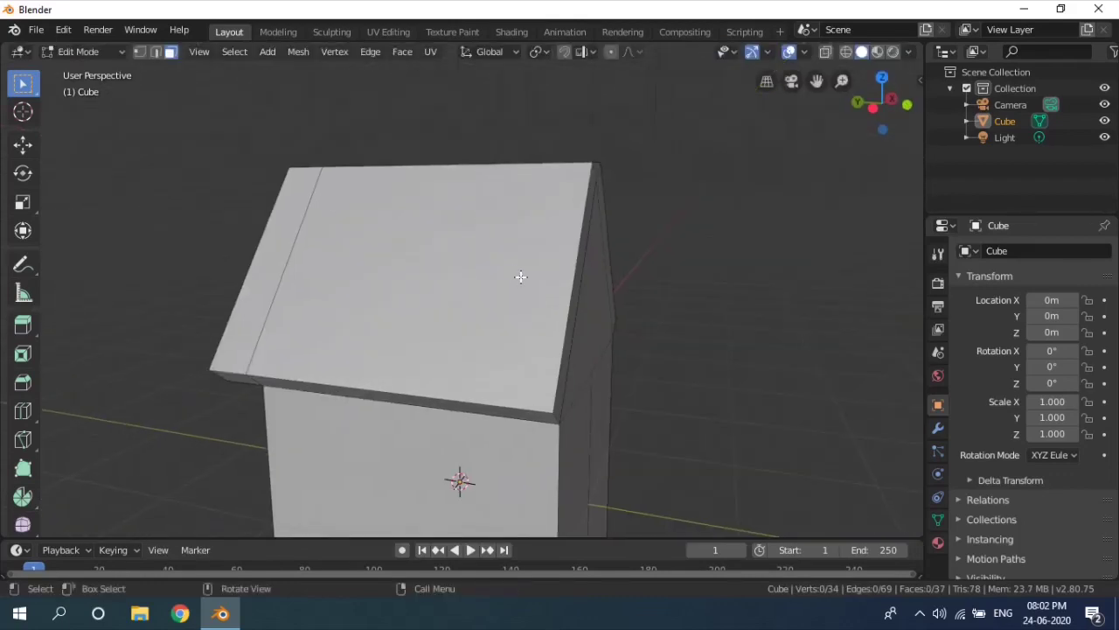
middle_drag(520, 278, 465, 277)
click(450, 260)
shift+click(515, 173)
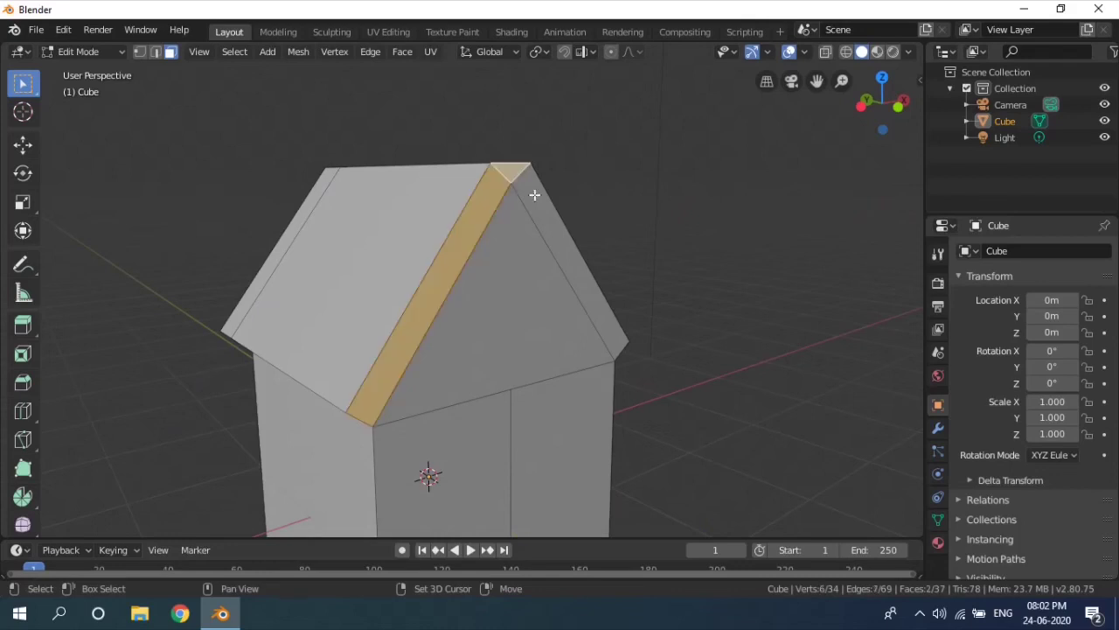
shift+click(543, 214)
text(e0.3)
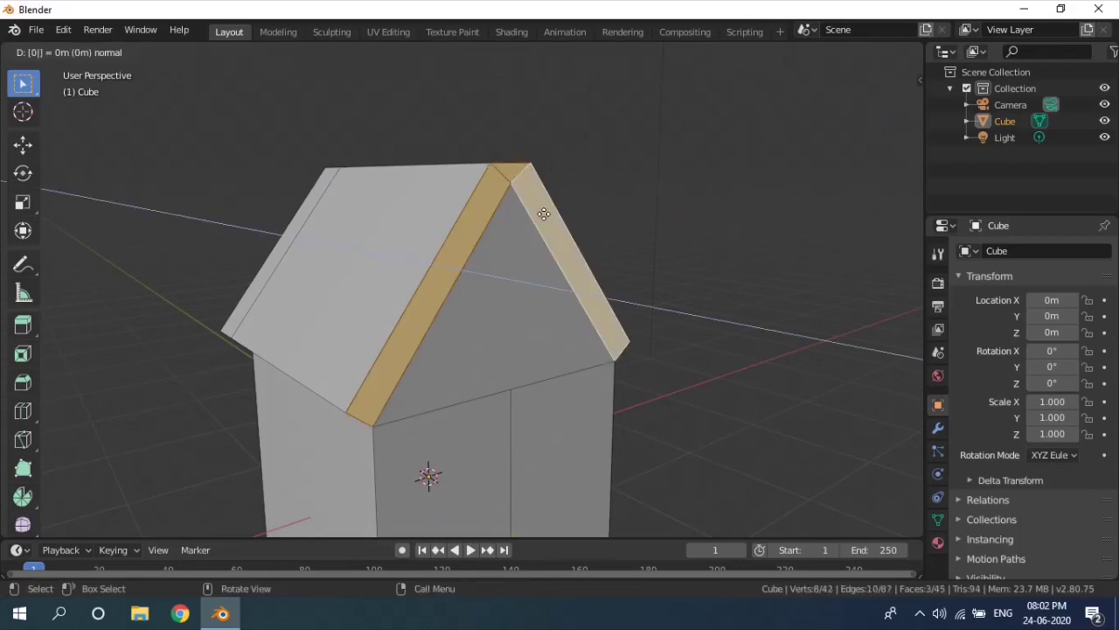
key(Return)
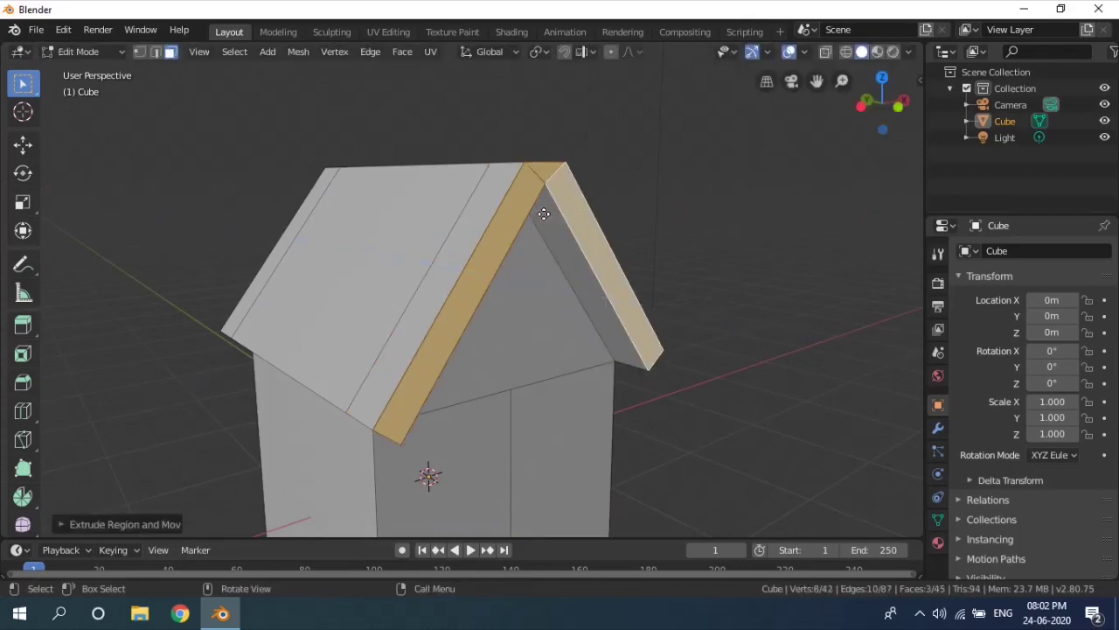
scroll(705, 274, down, 1)
click(705, 274)
middle_drag(704, 274, 774, 320)
scroll(691, 239, down, 2)
middle_drag(691, 239, 730, 403)
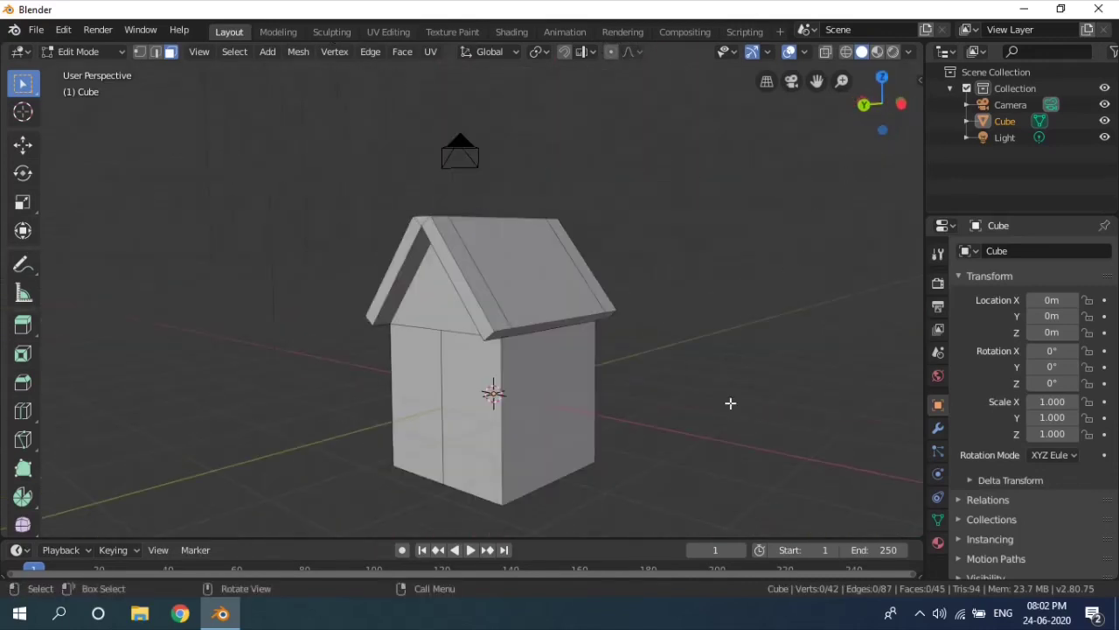
middle_drag(648, 382, 600, 317)
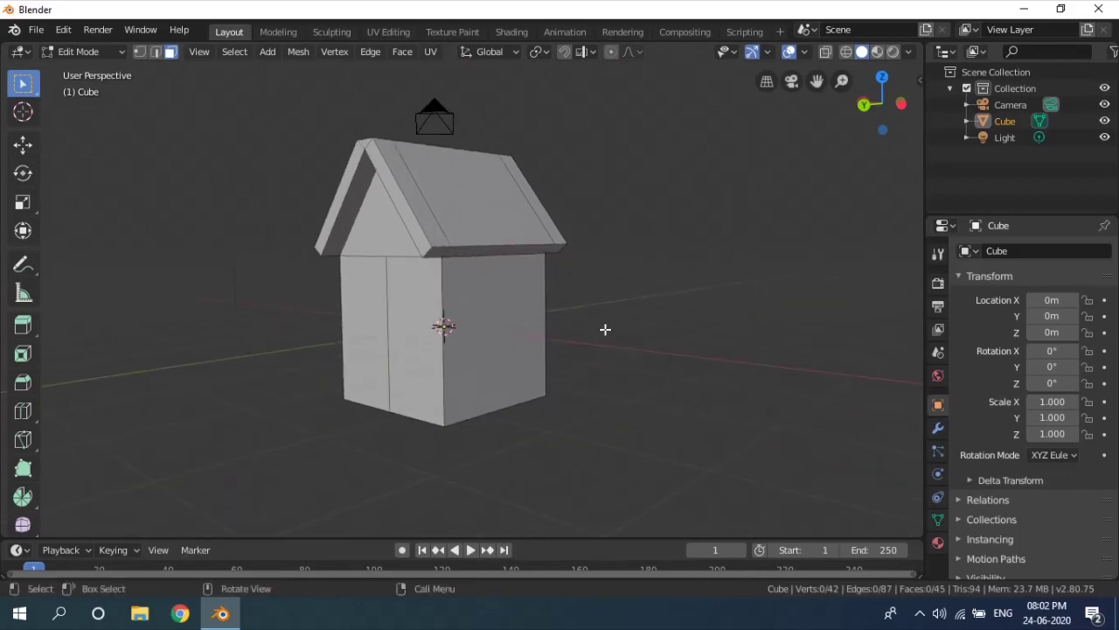
scroll(605, 330, up, 1)
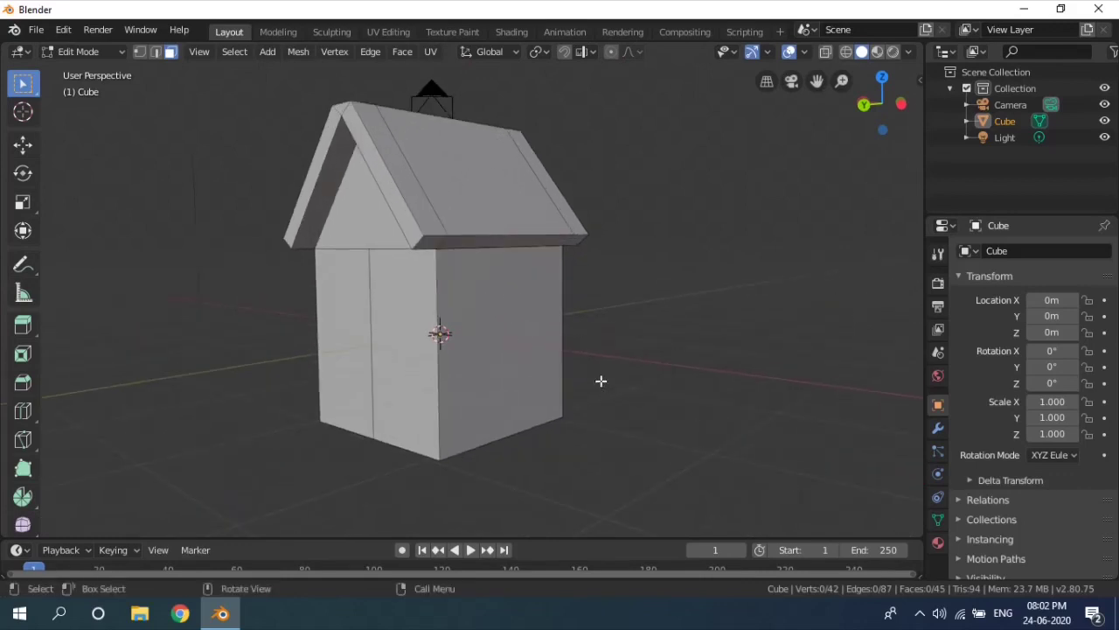
key(ctrl)
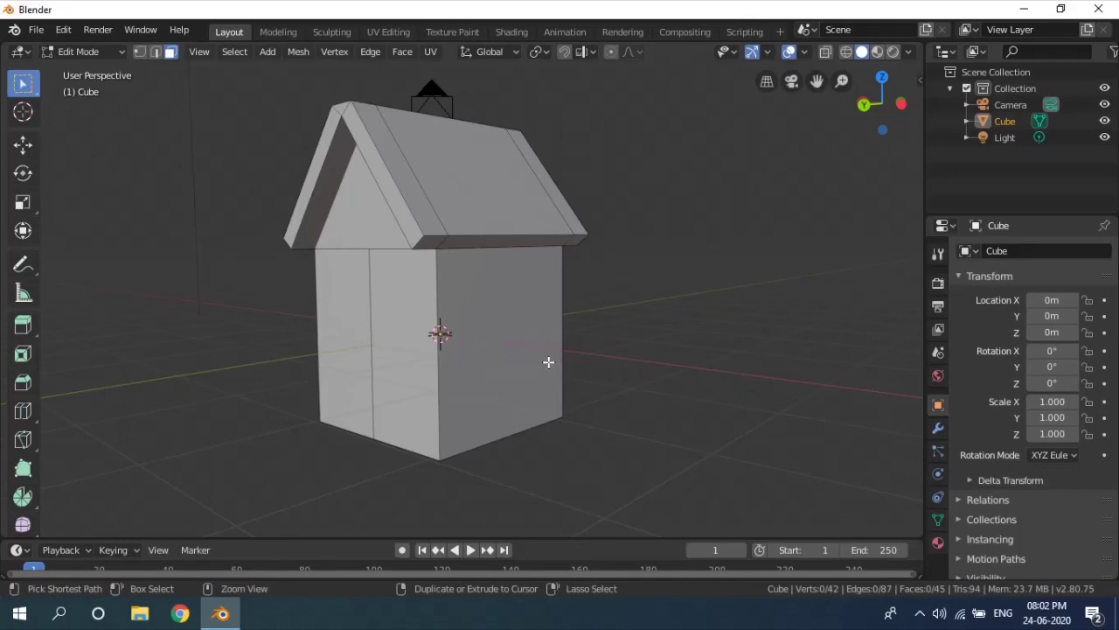
key(ctrl+r)
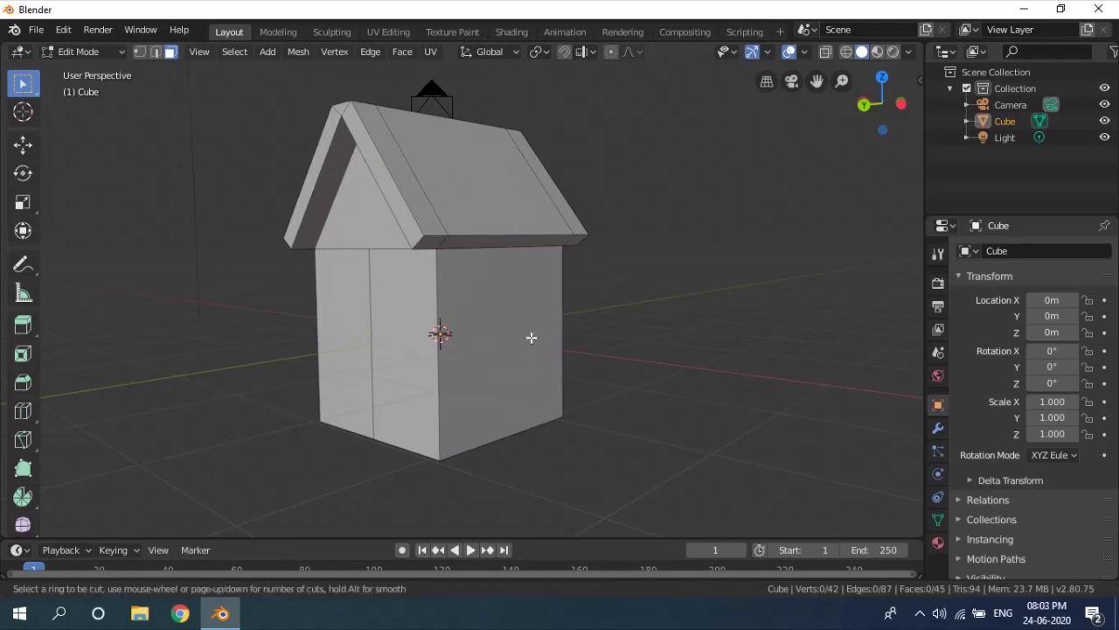
click(503, 264)
click(503, 300)
key(ctrl+z)
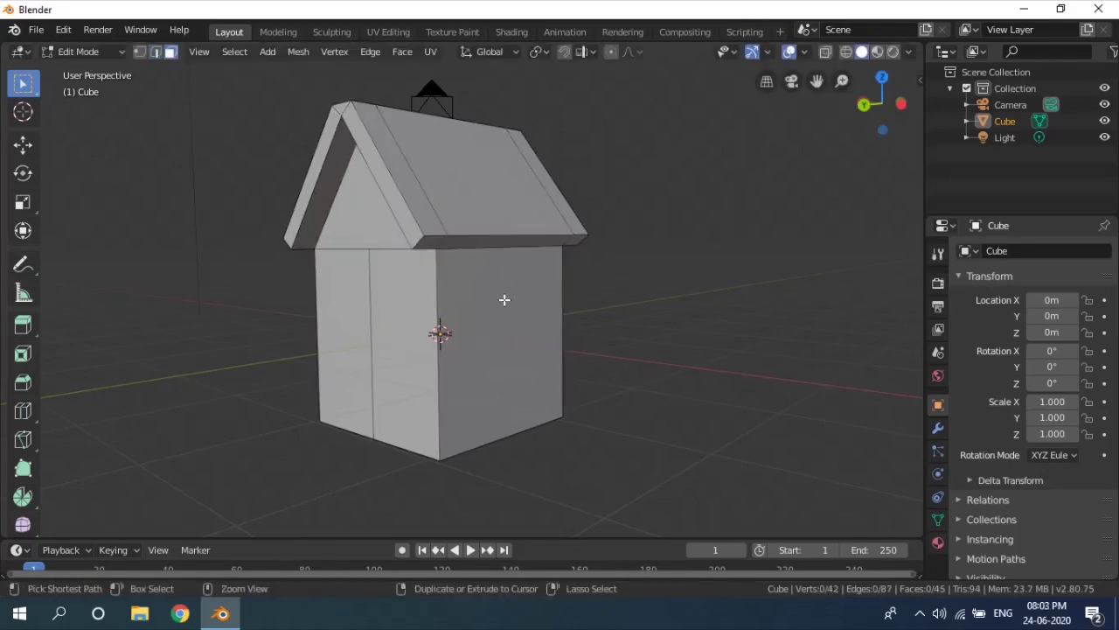
- Add a horizontal loop cut around the house walls, about a third of the wall height below the eaves
key(ctrl+r)
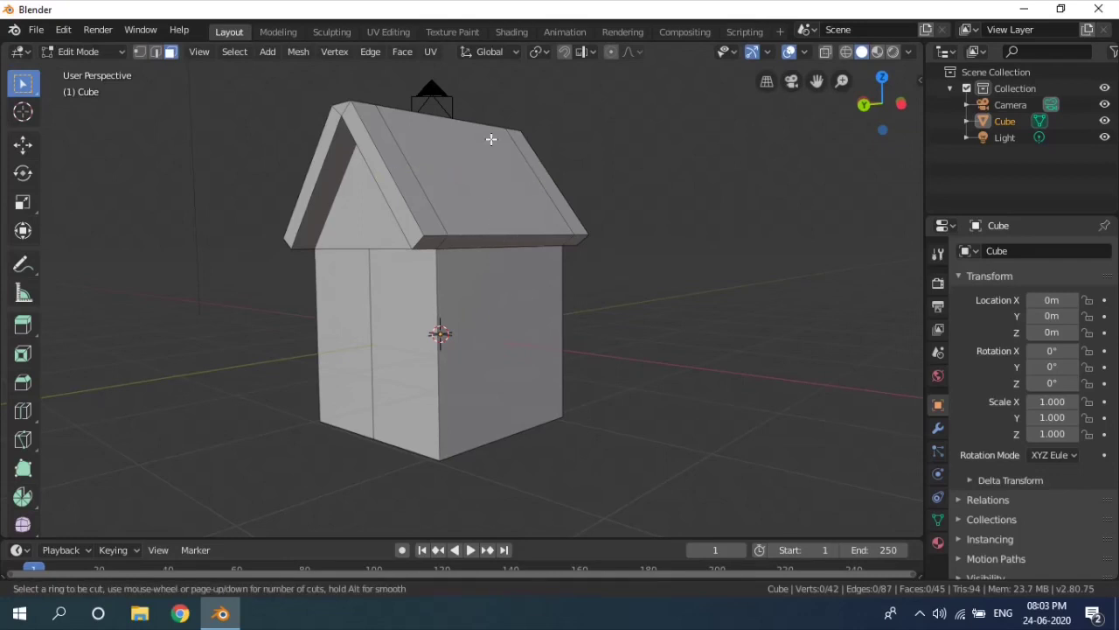
click(402, 340)
click(421, 306)
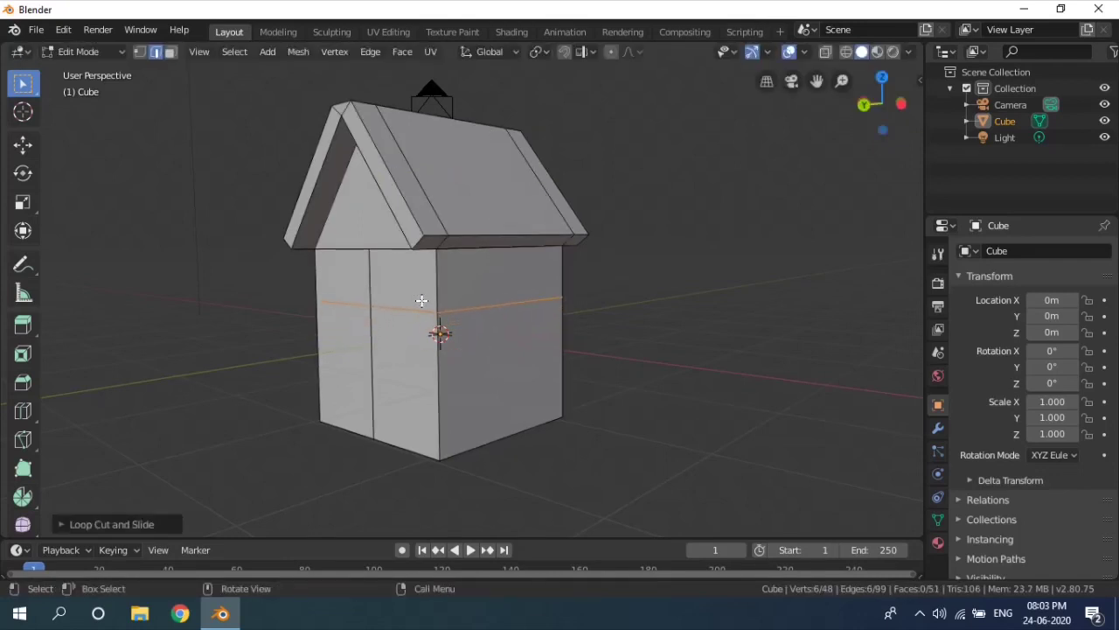
- Add a vertical loop cut to the side wall below the horizontal cut, slid off-centre toward the back gable corner
key(ctrl+r)
click(491, 321)
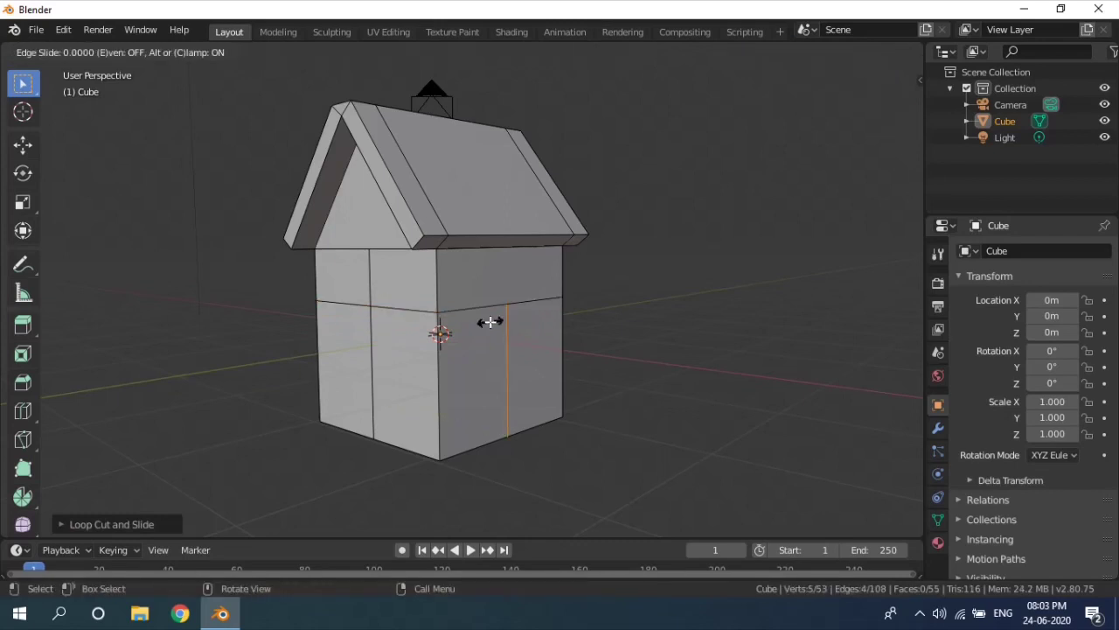
click(468, 326)
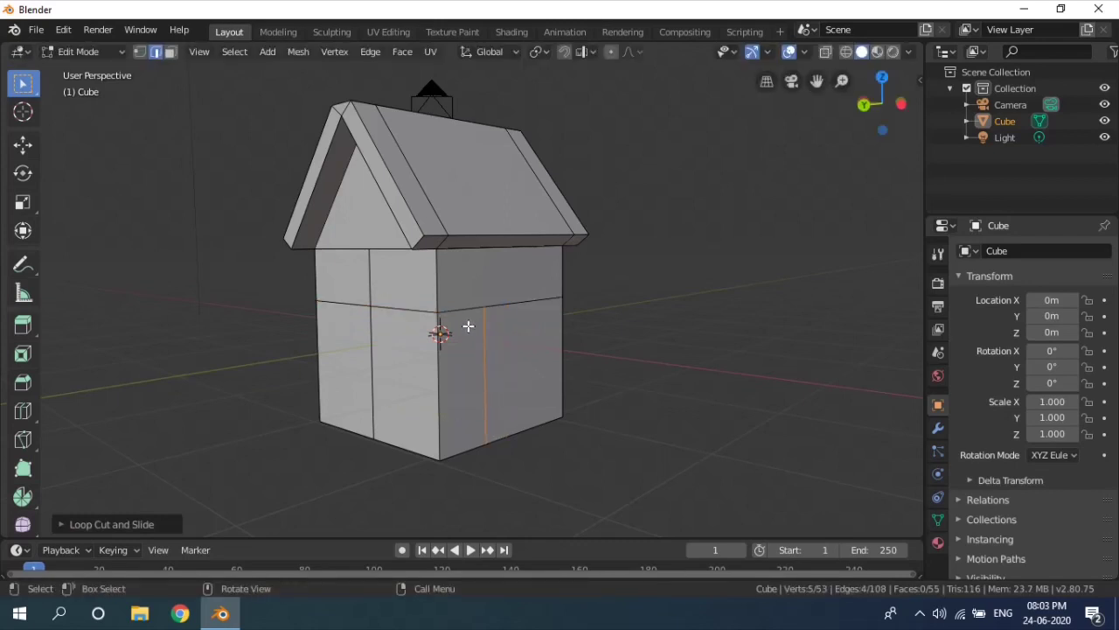
click(516, 307)
- Select the larger lower face of the side wall and extrude it outward as a side annex
middle_drag(557, 379, 529, 371)
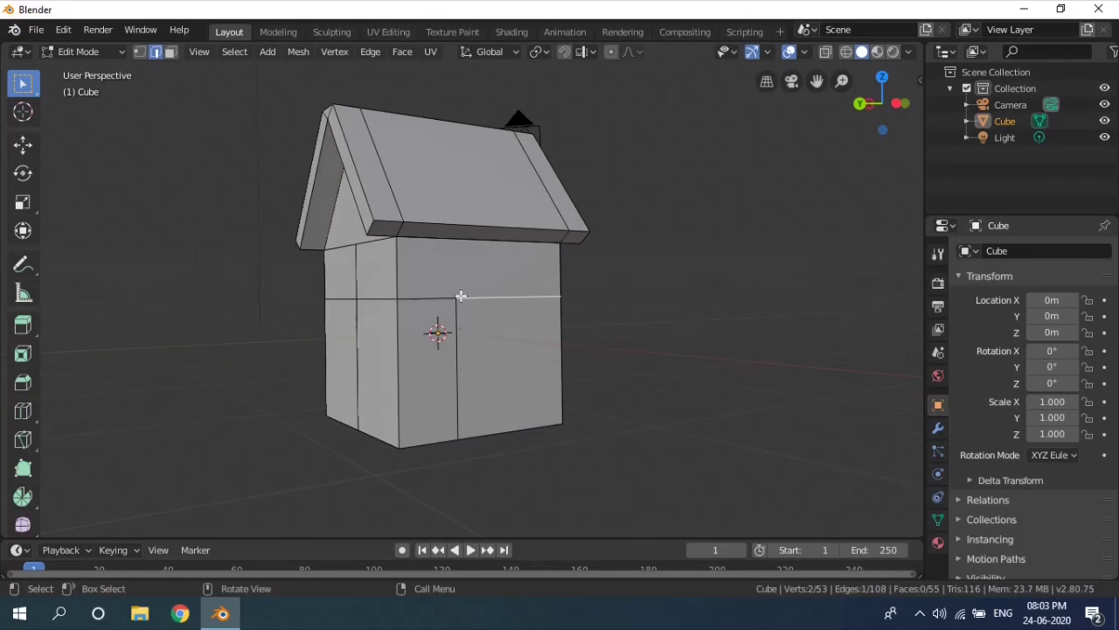
key(3)
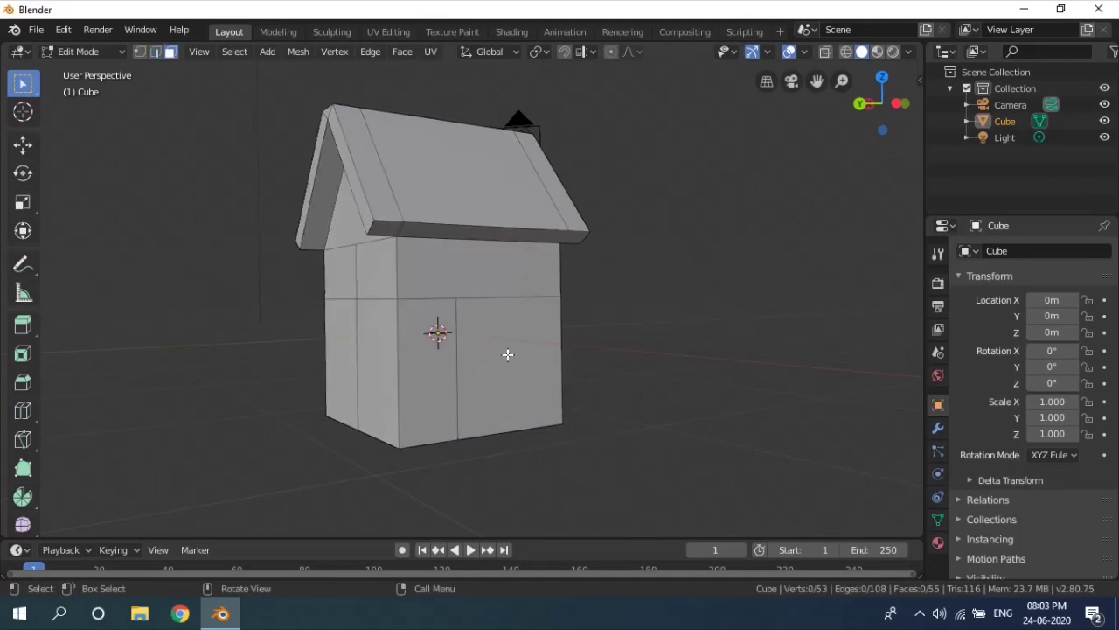
click(495, 351)
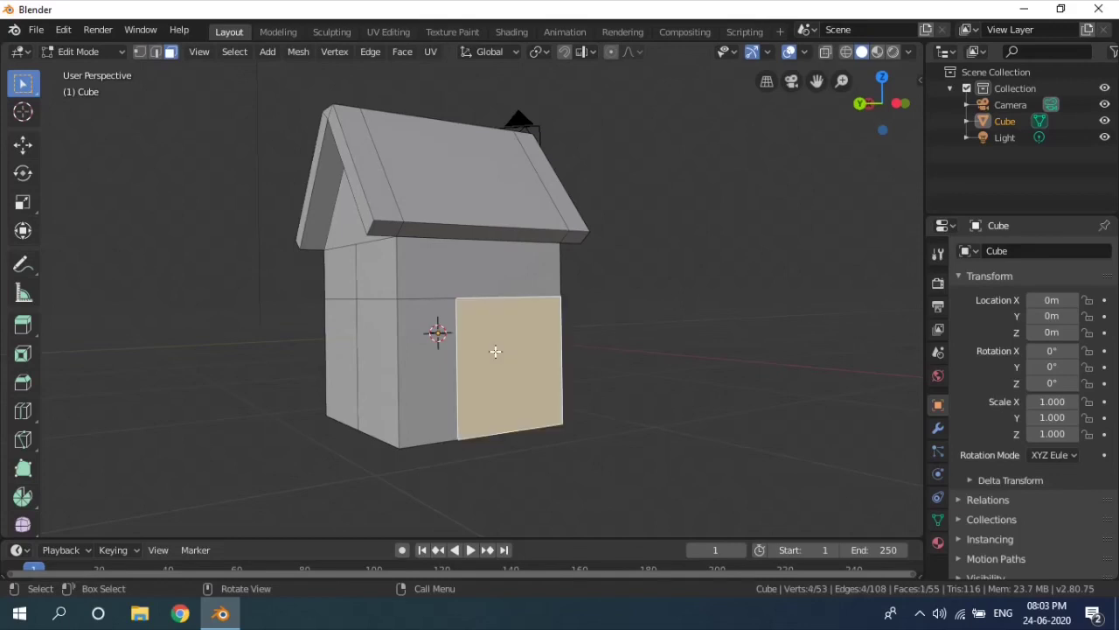
key(e)
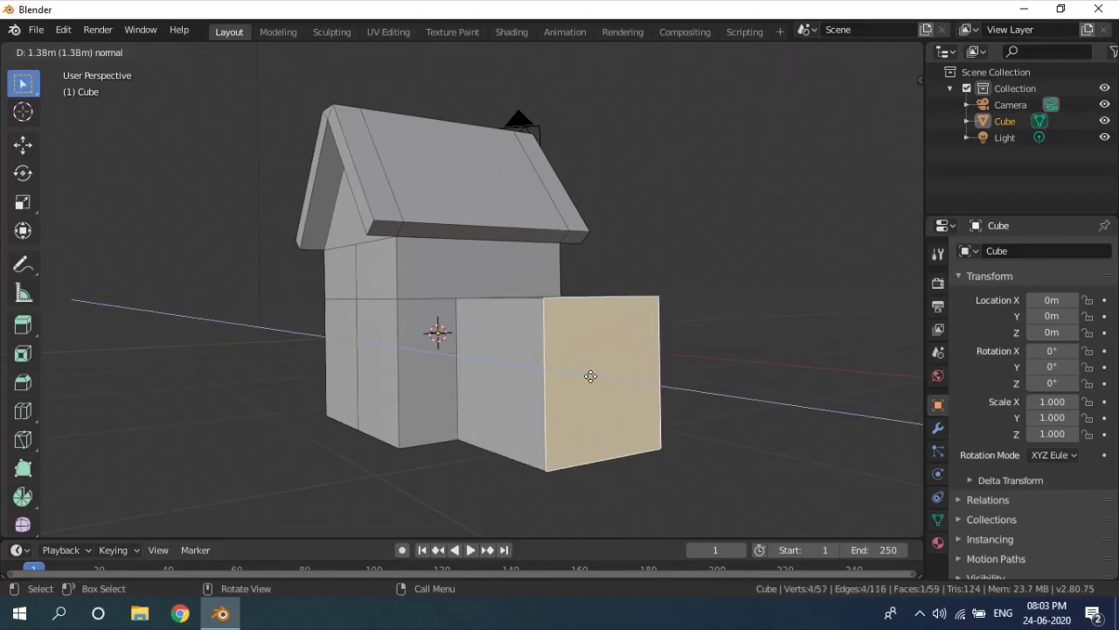
click(613, 381)
middle_drag(614, 381, 695, 391)
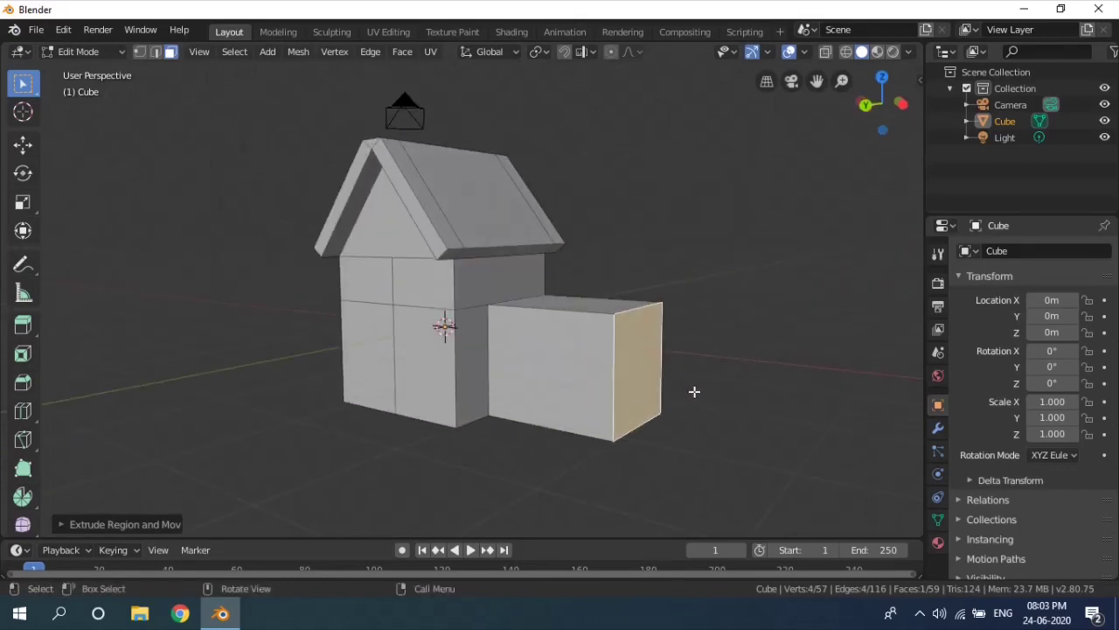
- Lower the annex's outer top edge by about 0.35 m along the Z axis to slope its top
key(2)
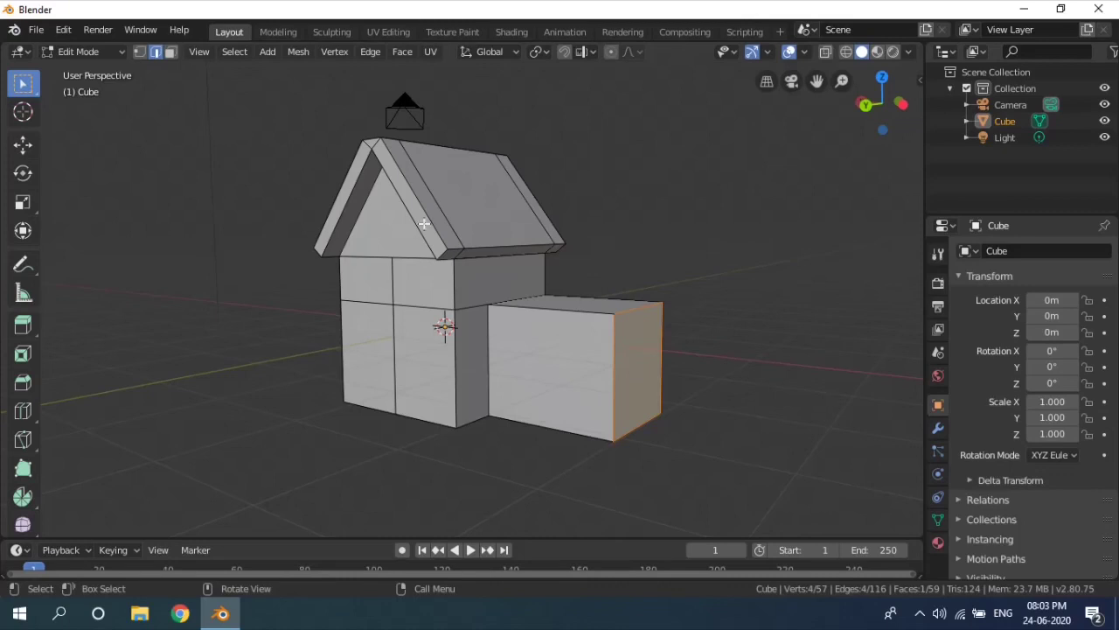
click(635, 308)
middle_drag(659, 317, 704, 314)
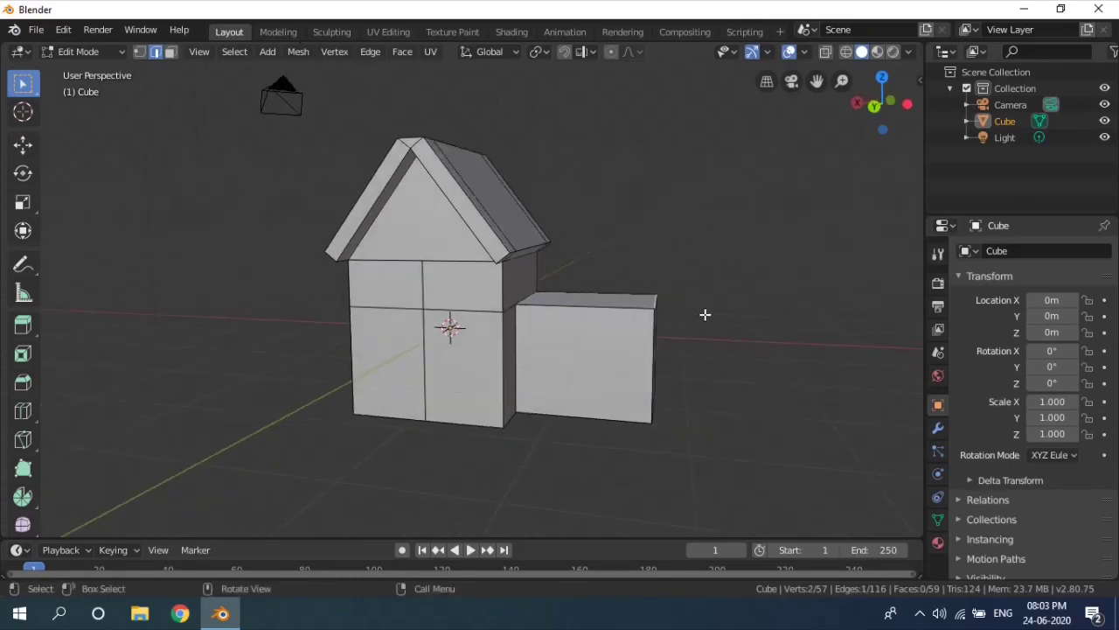
key(g)
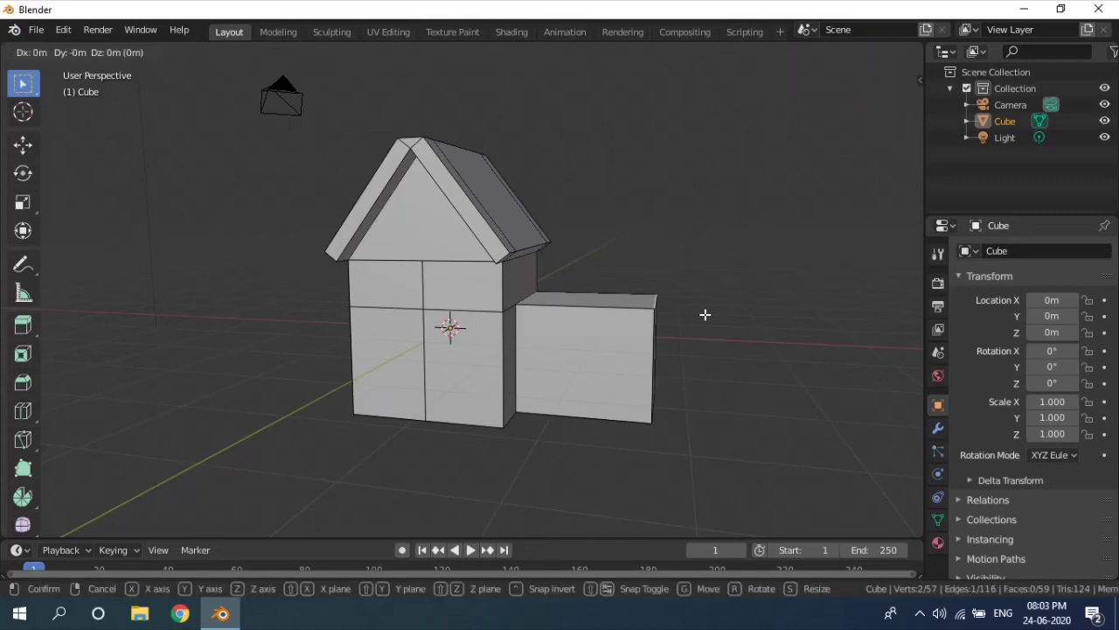
key(z)
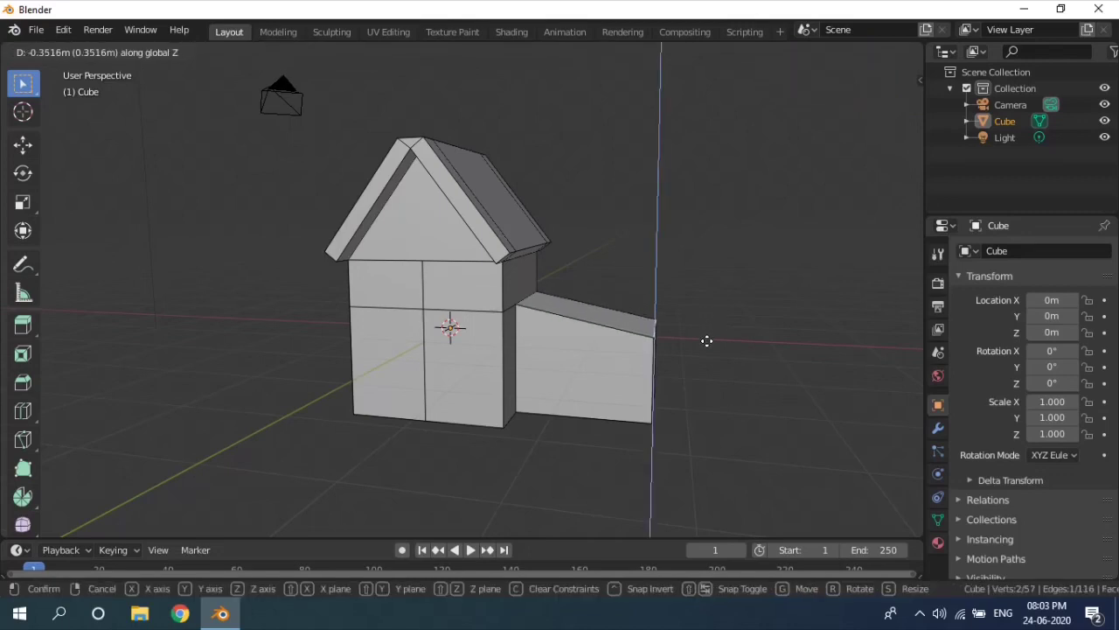
click(706, 340)
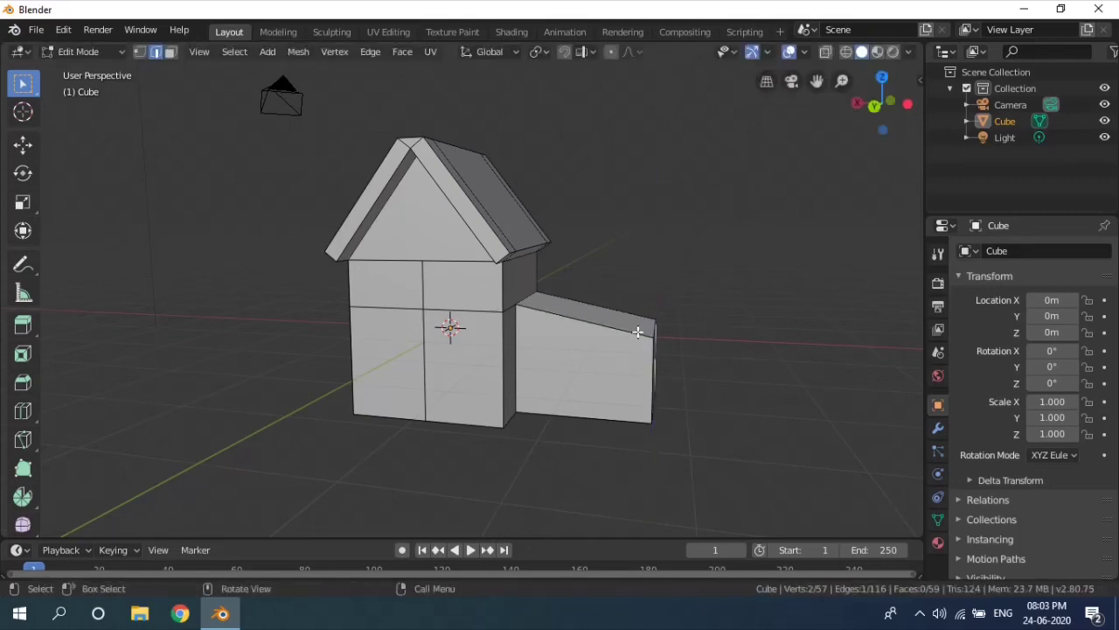
- Extrude the annex's sloped top face upward along its normal to form a thin roof slab
key(3)
click(586, 304)
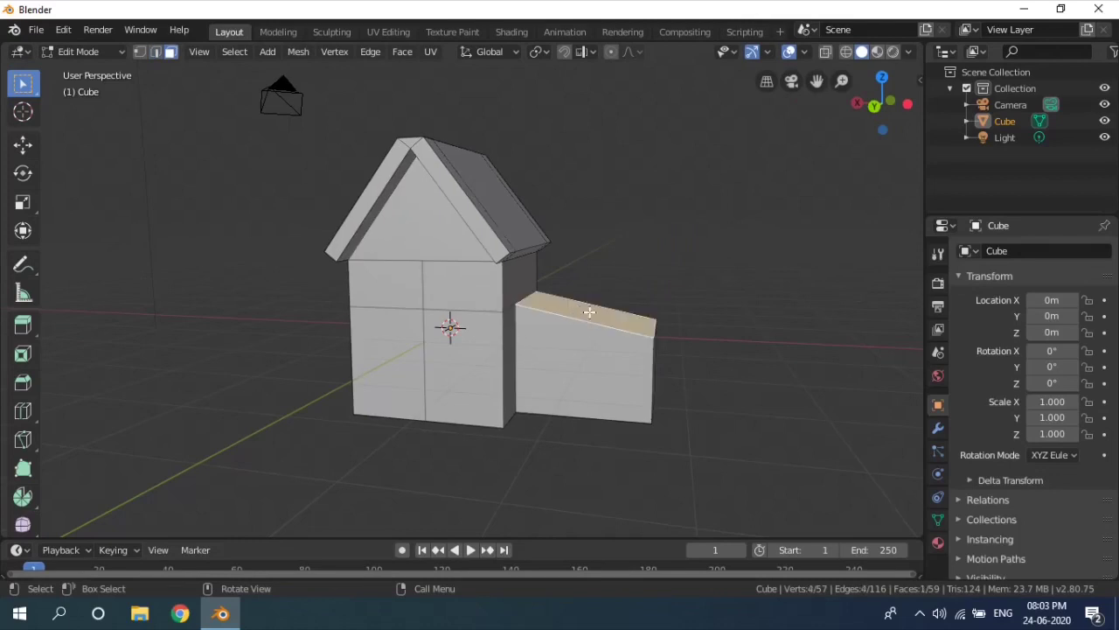
middle_drag(677, 327, 715, 308)
key(e)
click(655, 294)
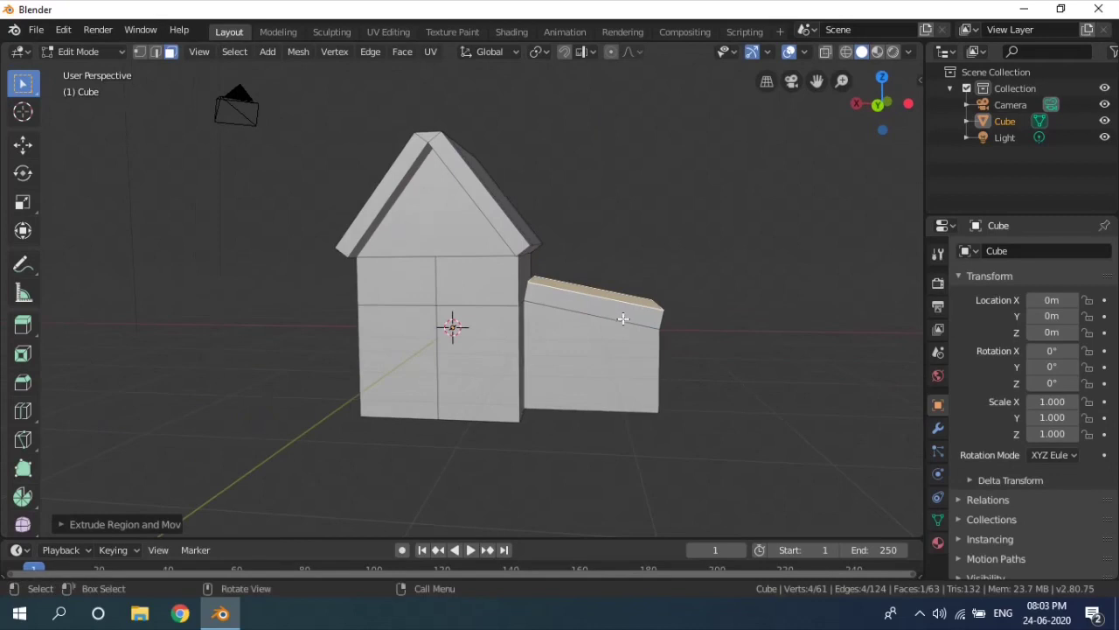
- Extrude the narrow end face of the annex roof slab facing the house until it meets the house wall
scroll(622, 317, up, 8)
shift+middle_drag(620, 320, 455, 335)
scroll(516, 339, up, 4)
scroll(517, 339, down, 4)
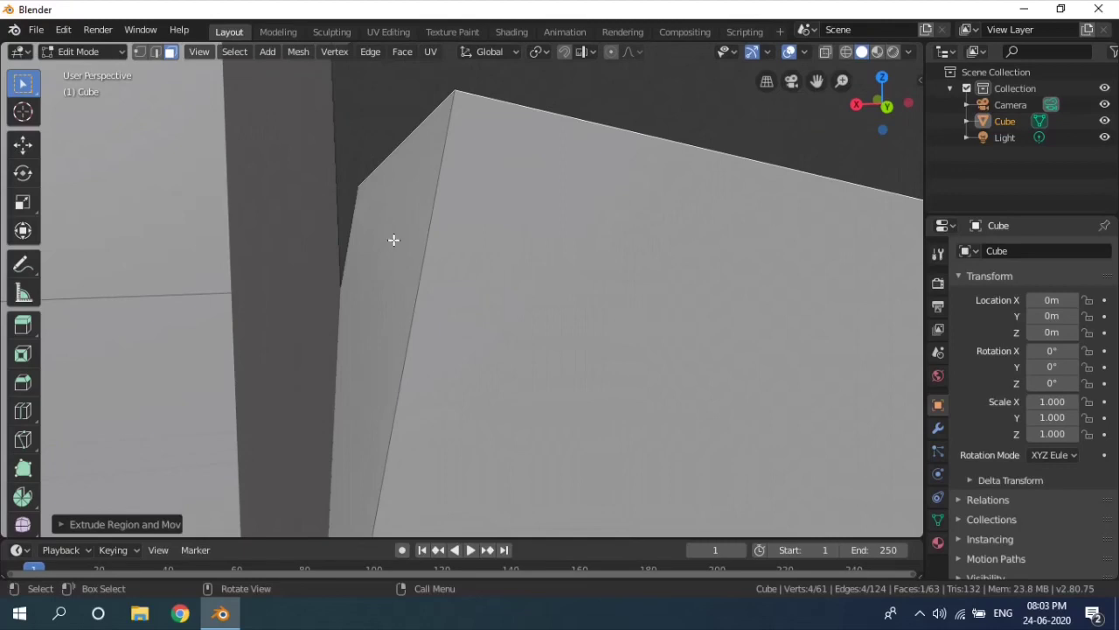
click(398, 239)
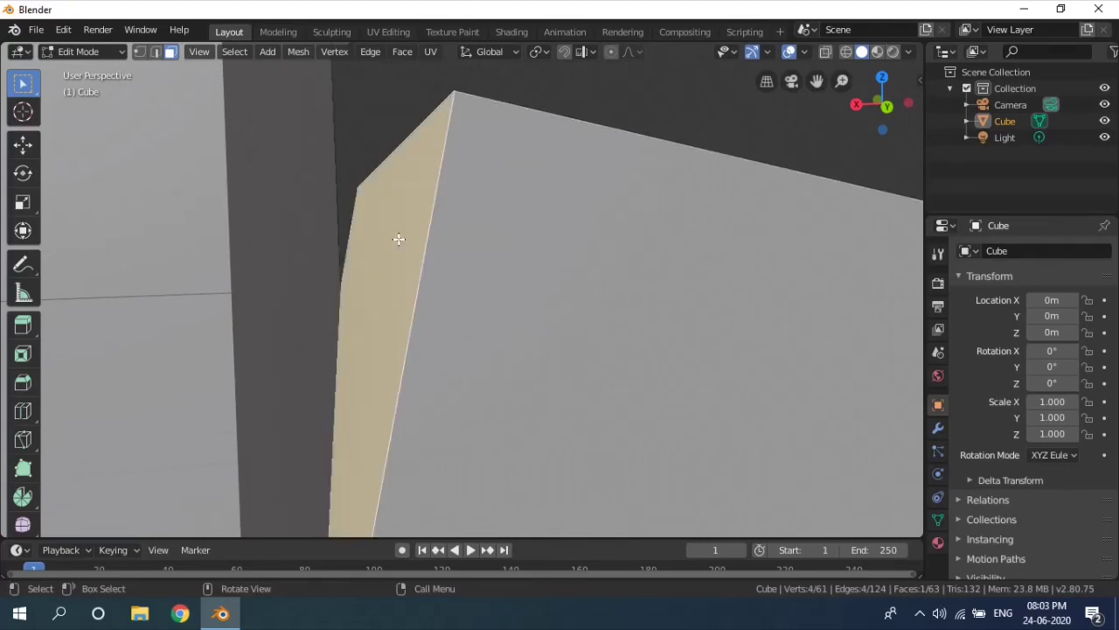
key(e)
click(487, 302)
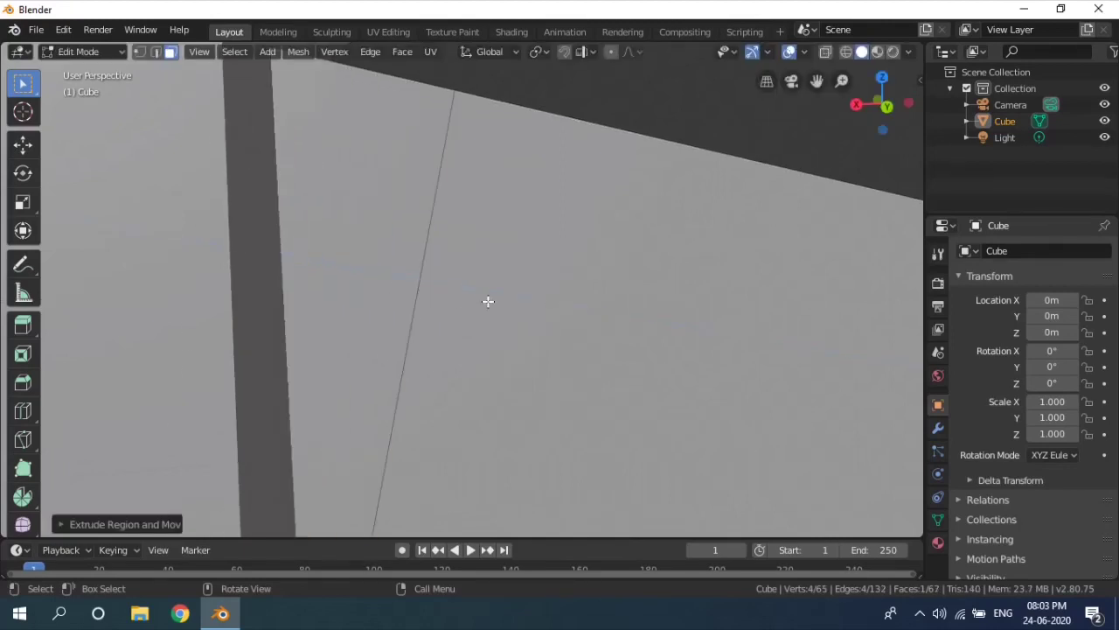
scroll(502, 302, down, 2)
middle_drag(502, 302, 531, 287)
click(617, 225)
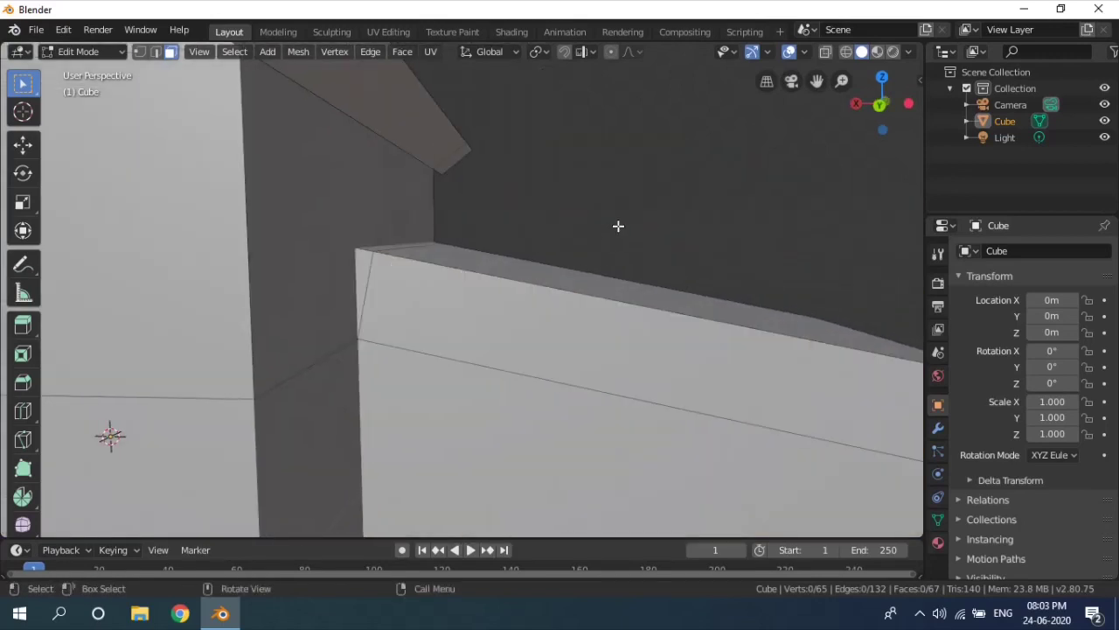
- Extrude the outer end face of the annex roof slab by about 0.12 m as an overhang, and deselect it
middle_drag(616, 225, 651, 285)
click(584, 275)
key(e)
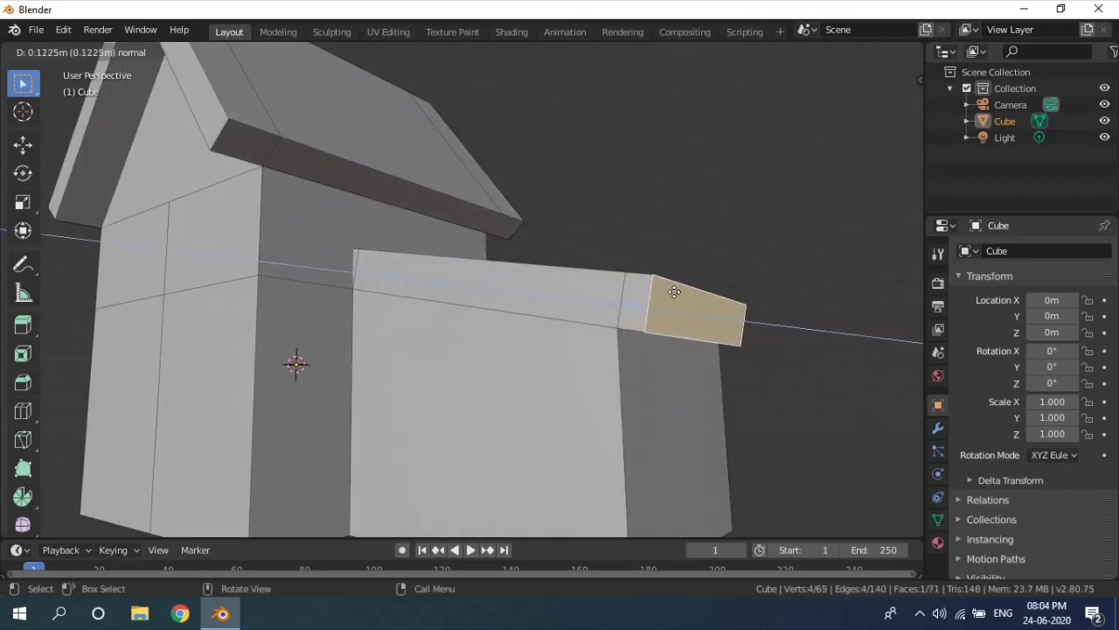
click(678, 293)
click(728, 225)
scroll(730, 226, down, 2)
middle_drag(732, 231, 557, 308)
scroll(775, 245, down, 2)
scroll(587, 307, down, 2)
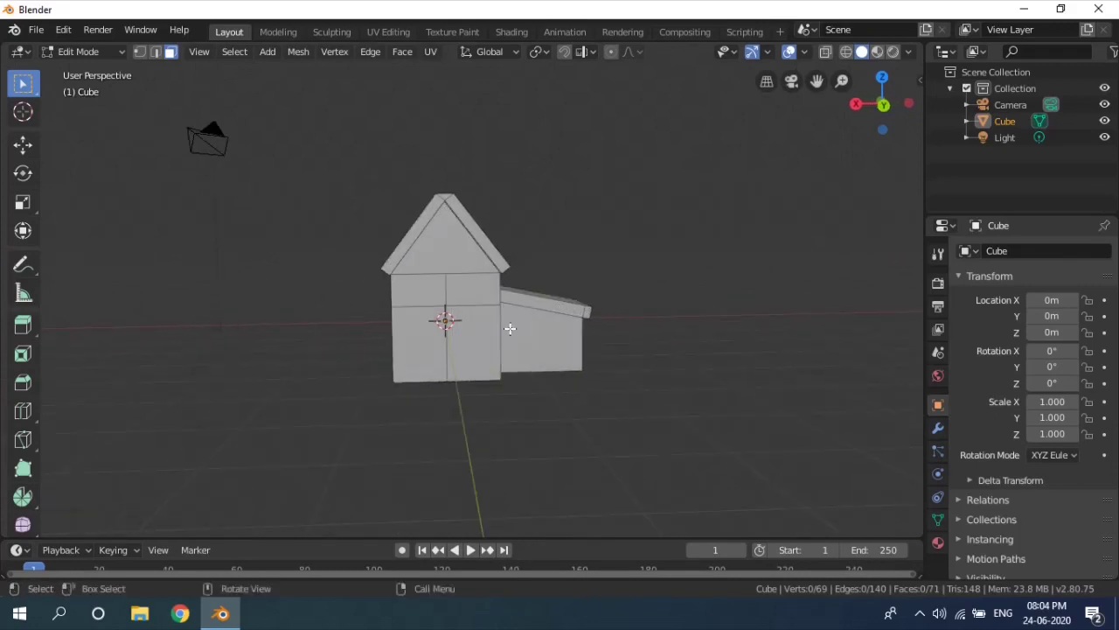
middle_drag(483, 336, 601, 316)
key(shift)
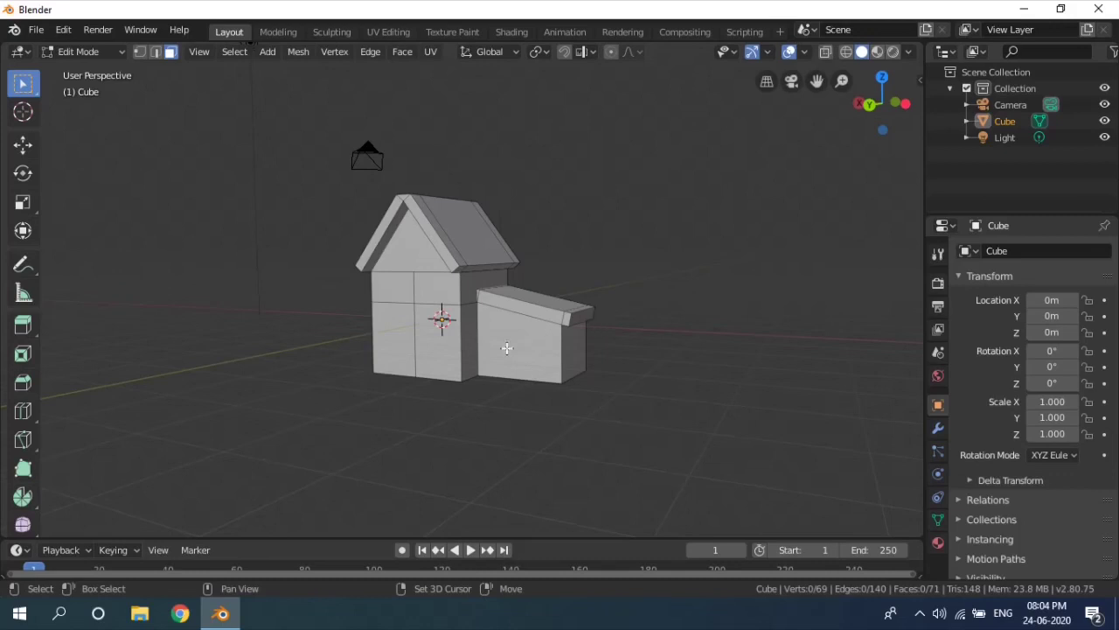
key(shift+a)
click(466, 354)
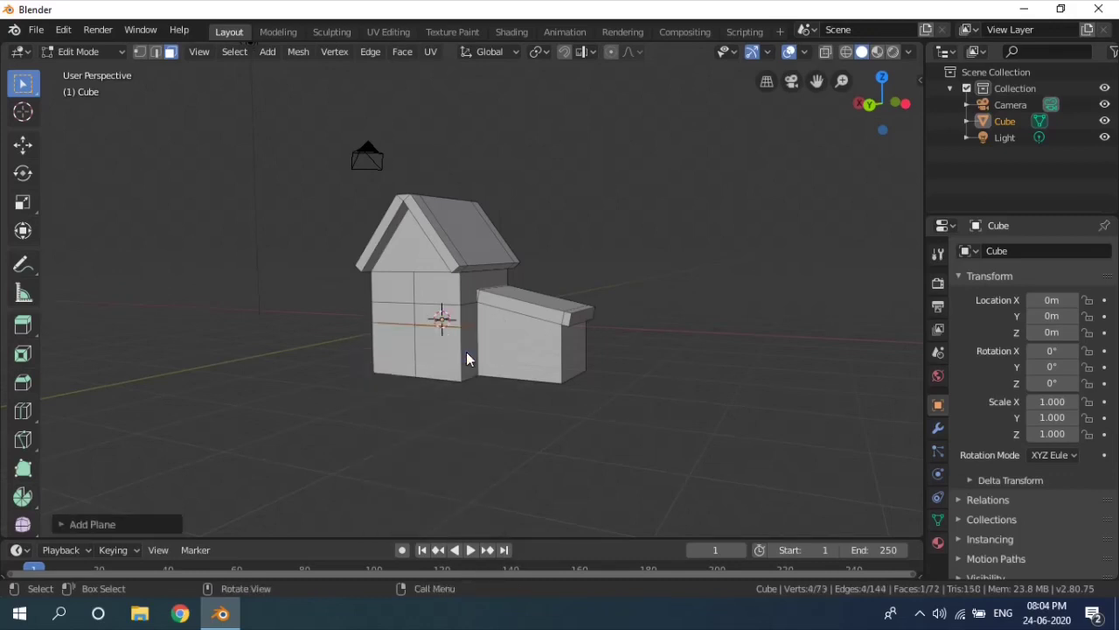
key(ctrl+z)
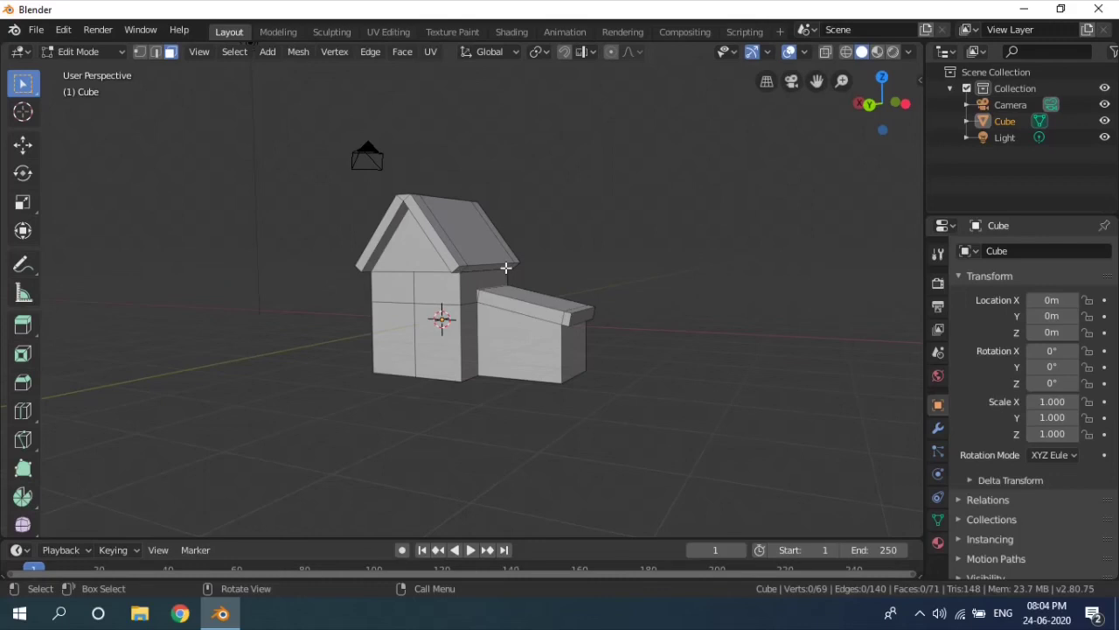
key(shift+a)
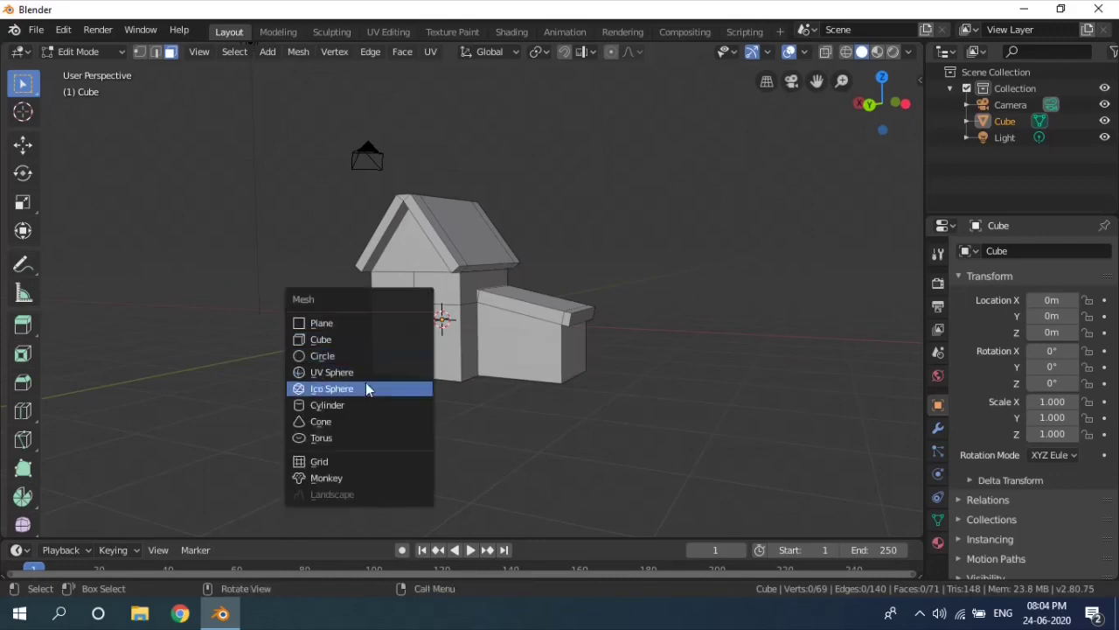
- Return to Object Mode, add a separate mesh plane for the ground and scale it up about 14.15 times
click(966, 121)
click(1007, 123)
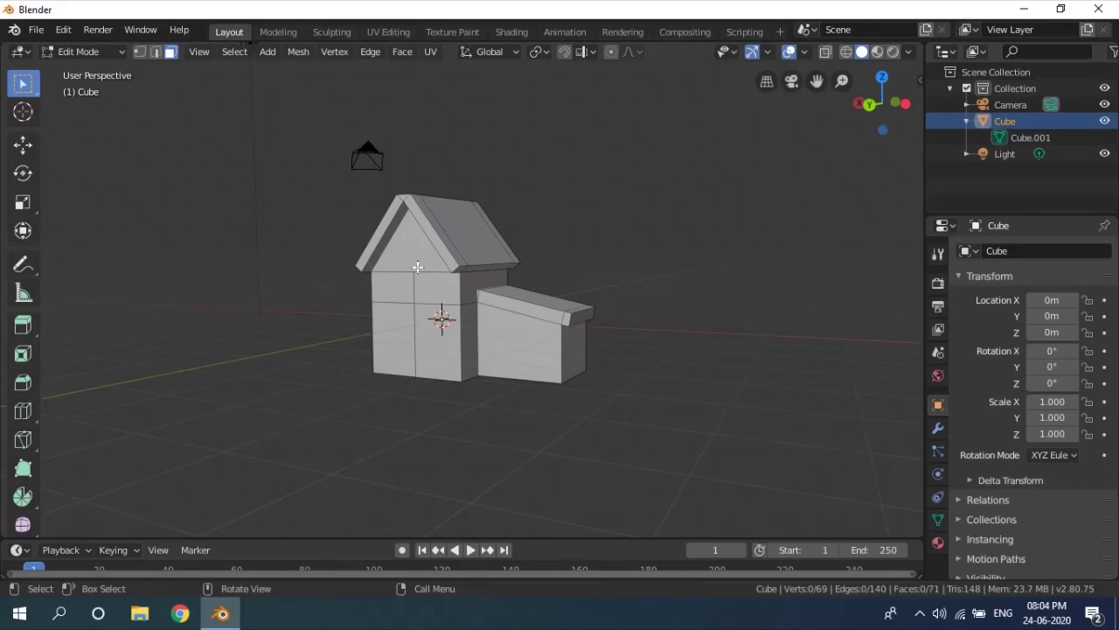
key(Tab)
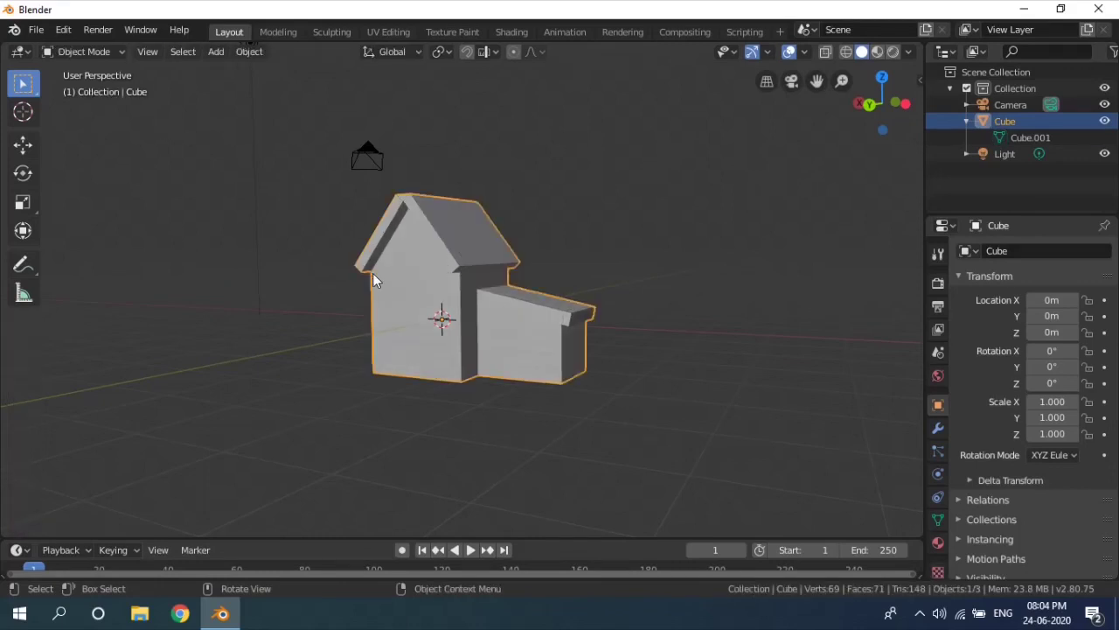
key(shift+a)
mouse_move(377, 278)
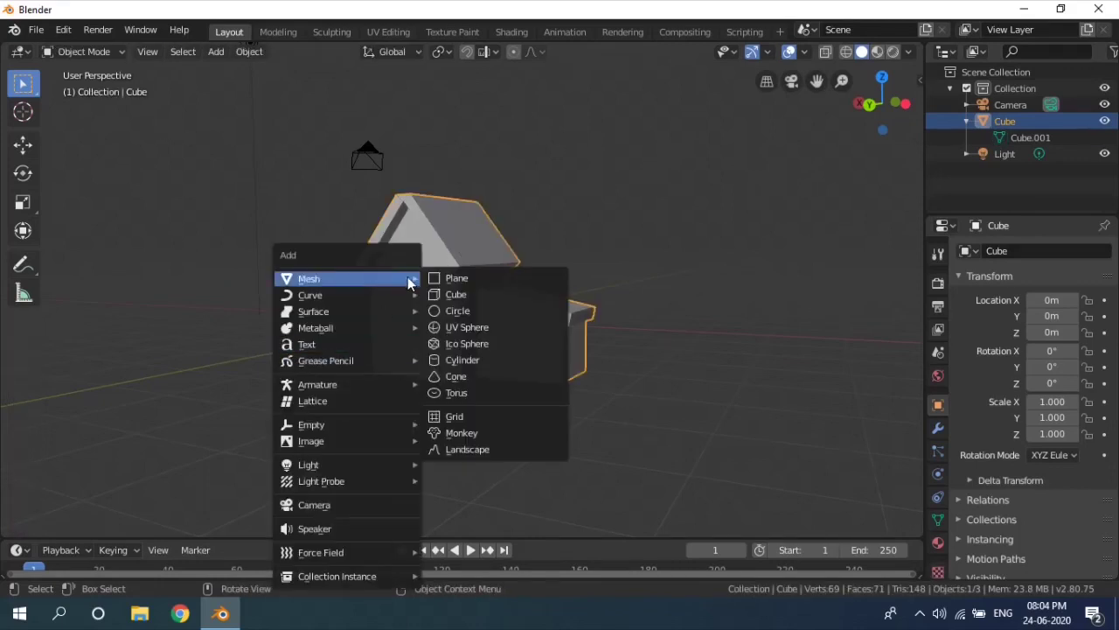
click(454, 278)
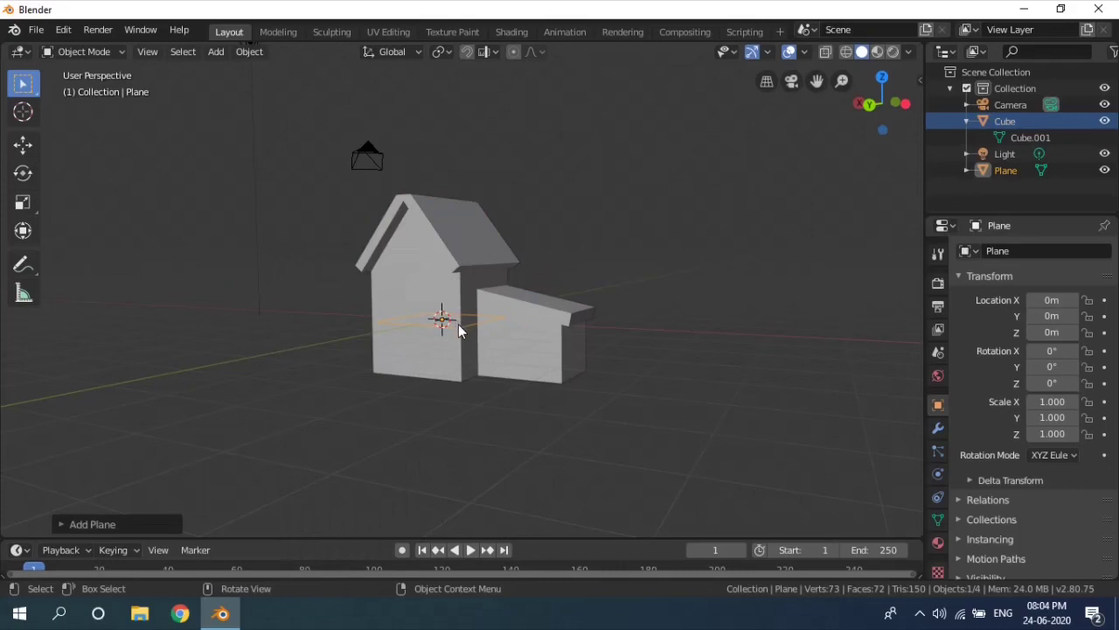
key(s)
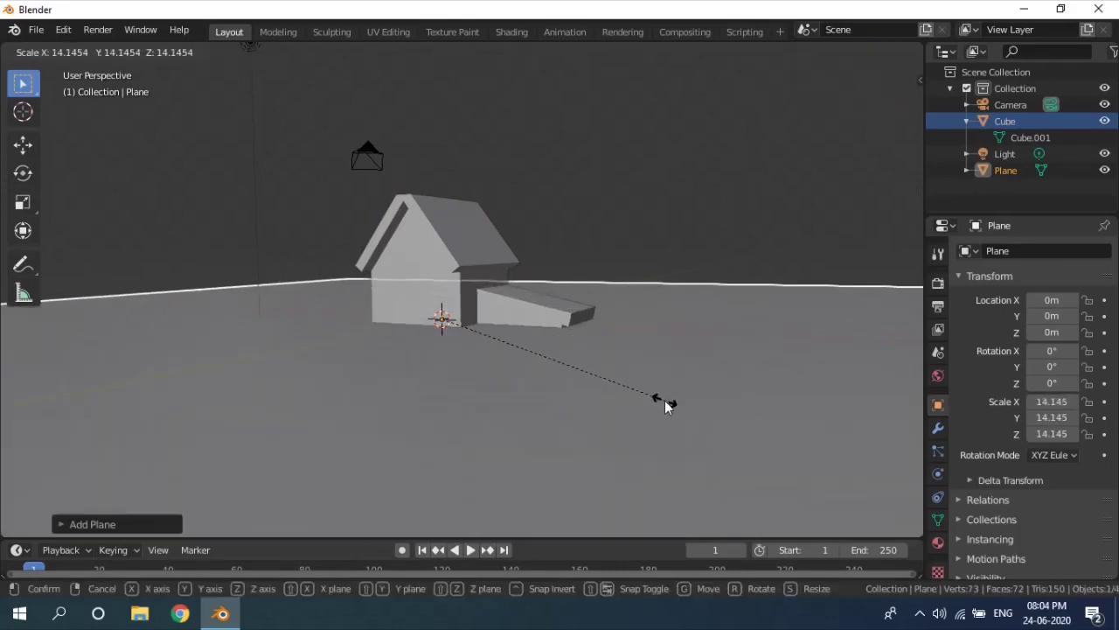
click(663, 398)
- Lower the ground plane along Z to about -0.96 m, level with the house's base, and deselect it
scroll(657, 364, down, 5)
key(g)
key(z)
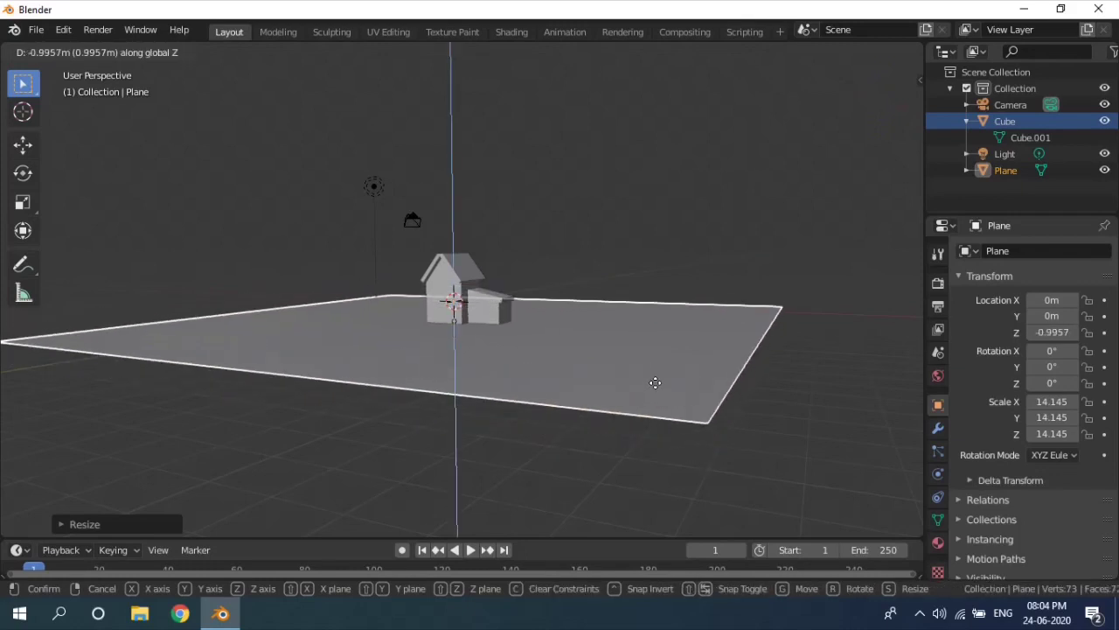
click(658, 379)
middle_drag(657, 379, 682, 330)
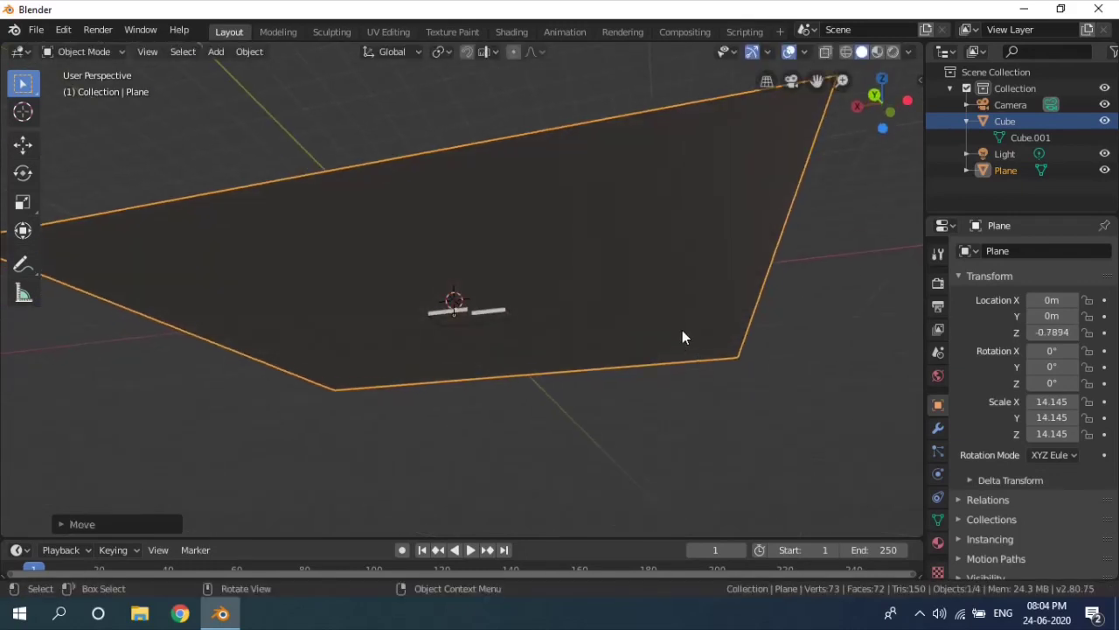
key(g)
key(z)
click(684, 333)
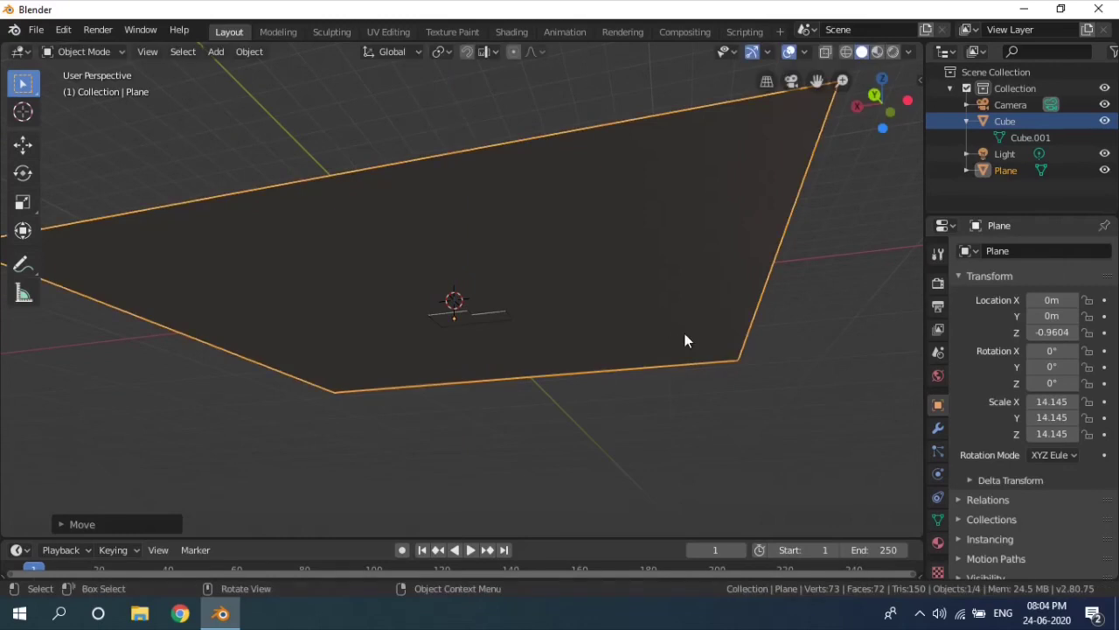
click(667, 416)
- Add a Subdivision Surface modifier to the ground plane and set its subdivision type to Simple
middle_drag(667, 416, 748, 360)
scroll(446, 327, down, 5)
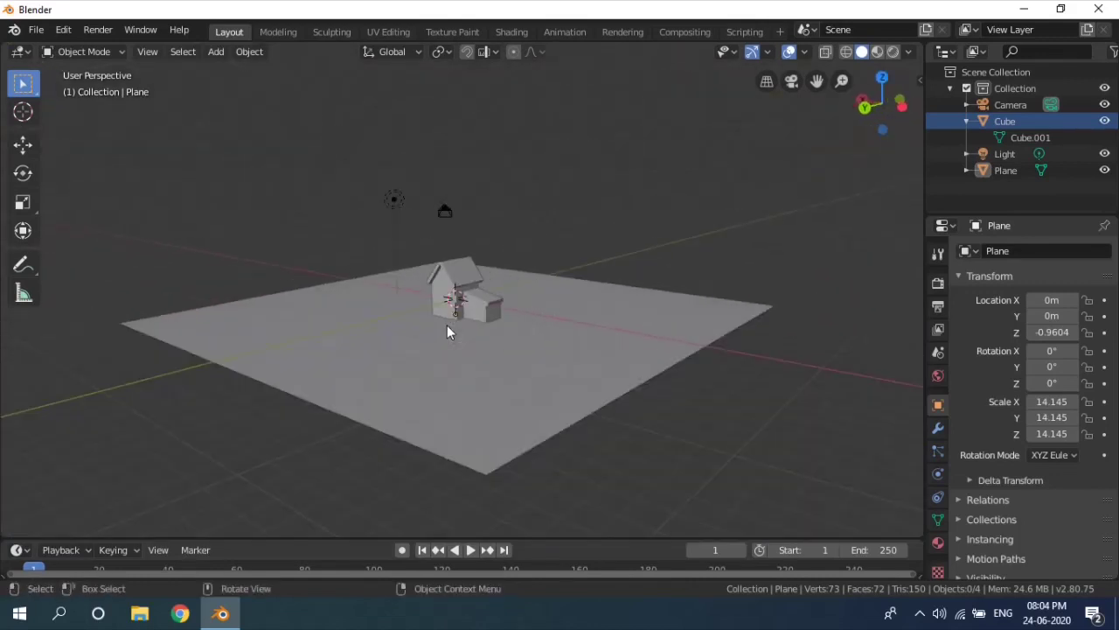
middle_drag(447, 327, 478, 355)
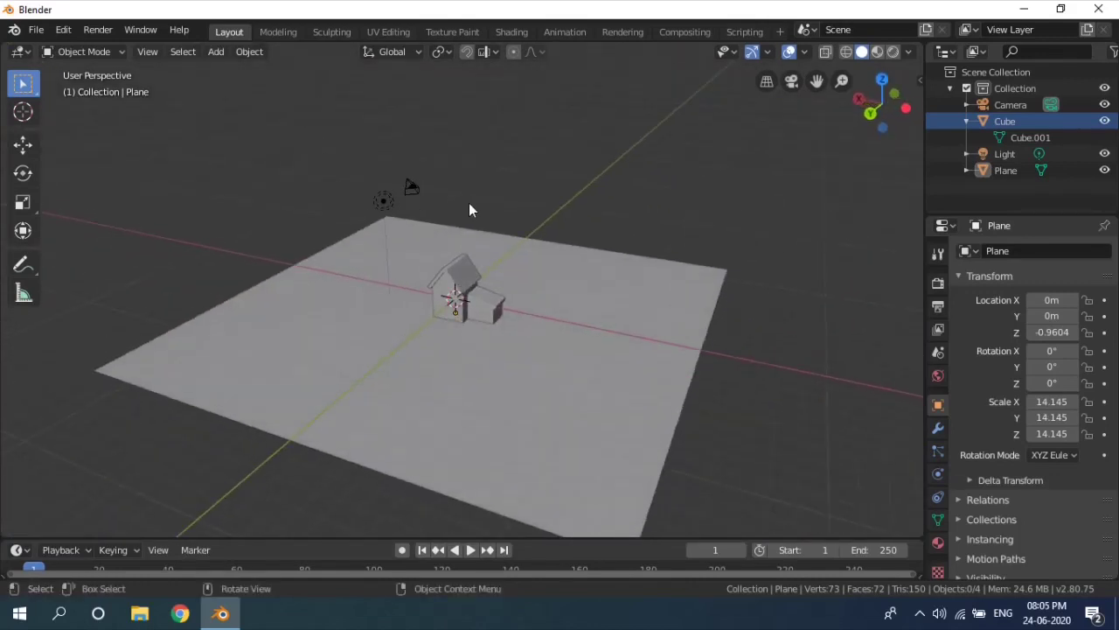
click(366, 325)
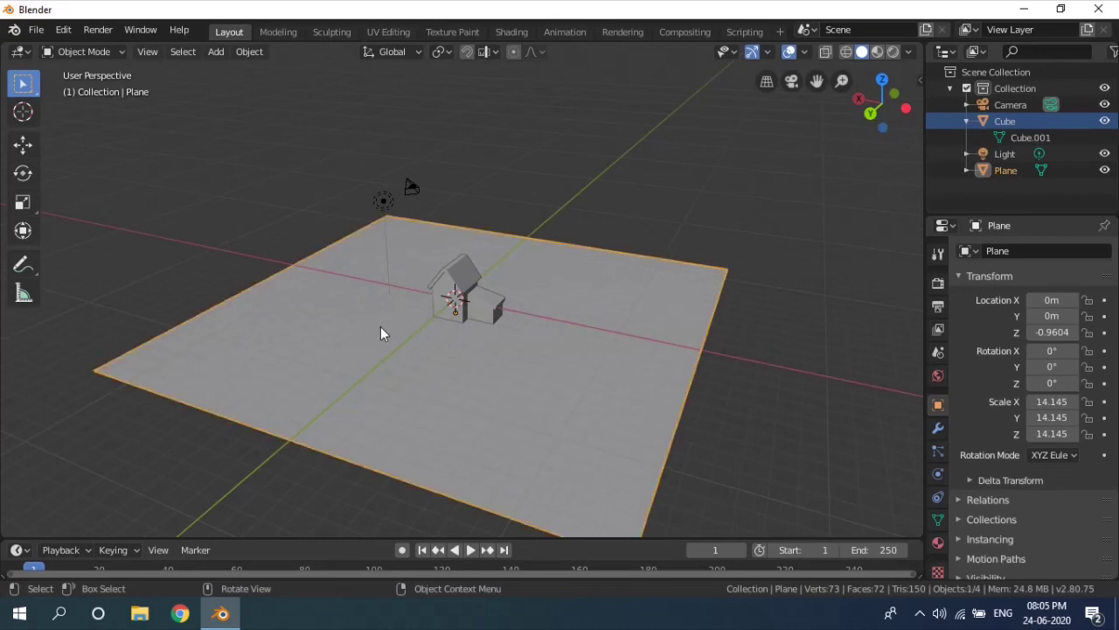
click(938, 428)
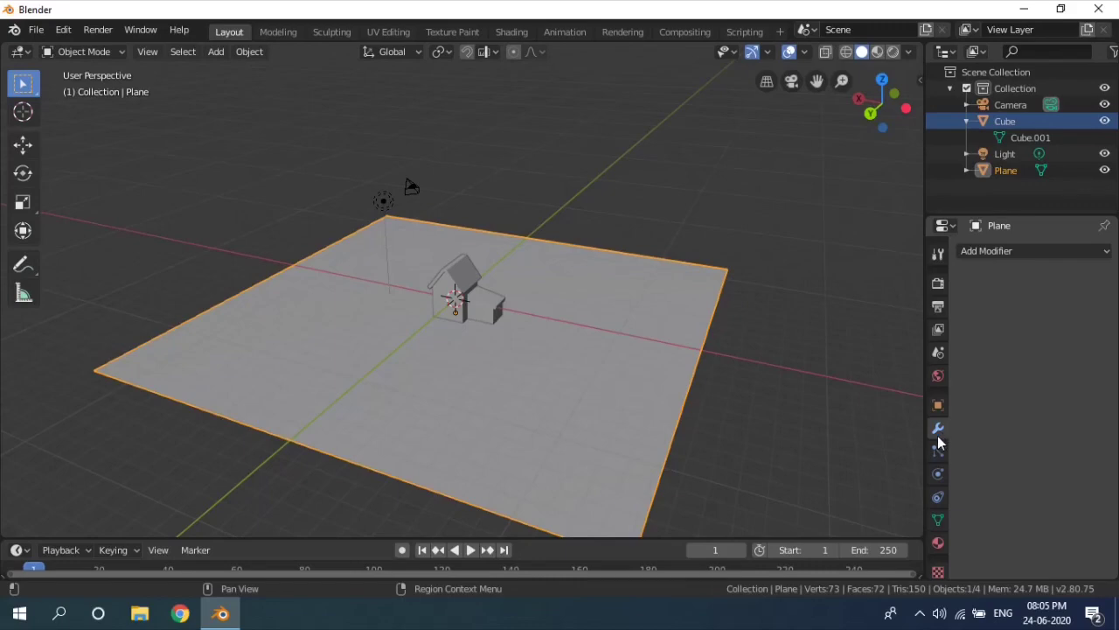
click(1002, 253)
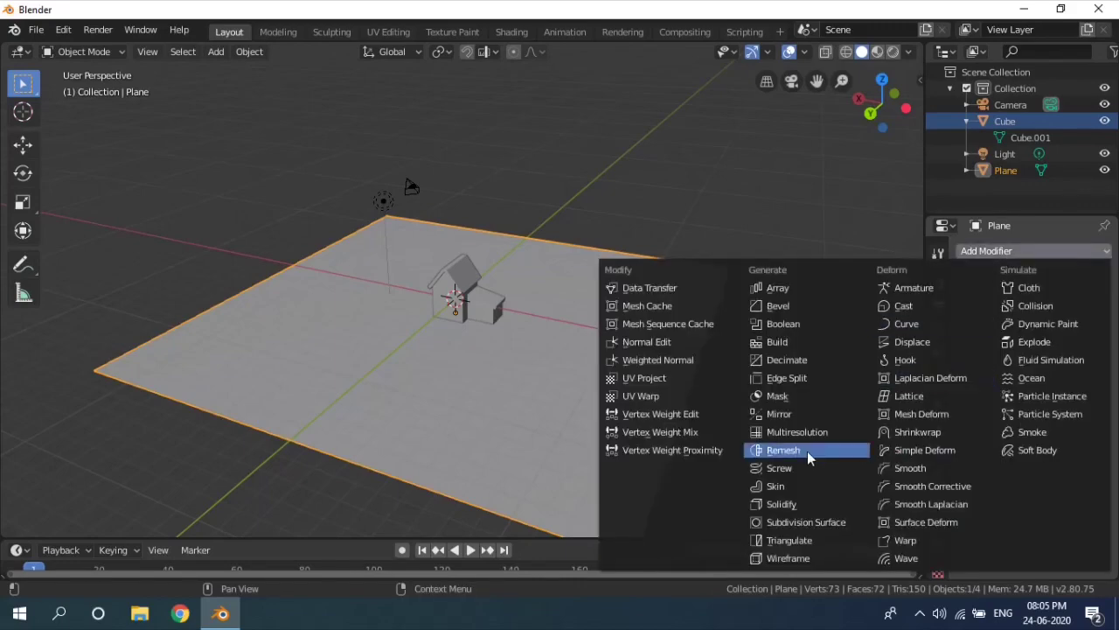
click(822, 522)
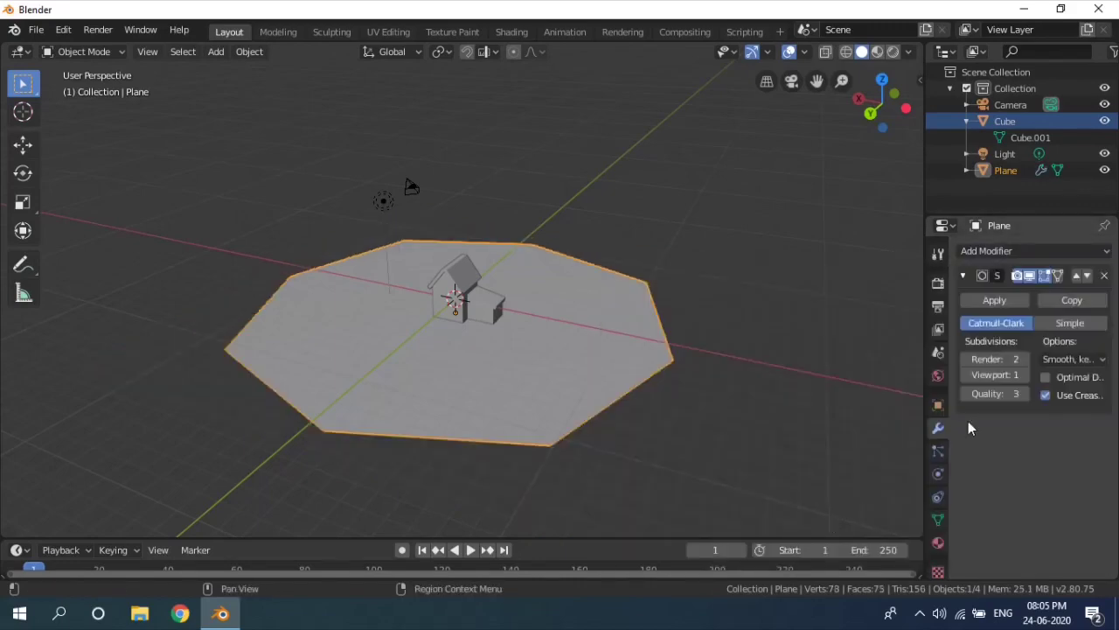
click(1069, 324)
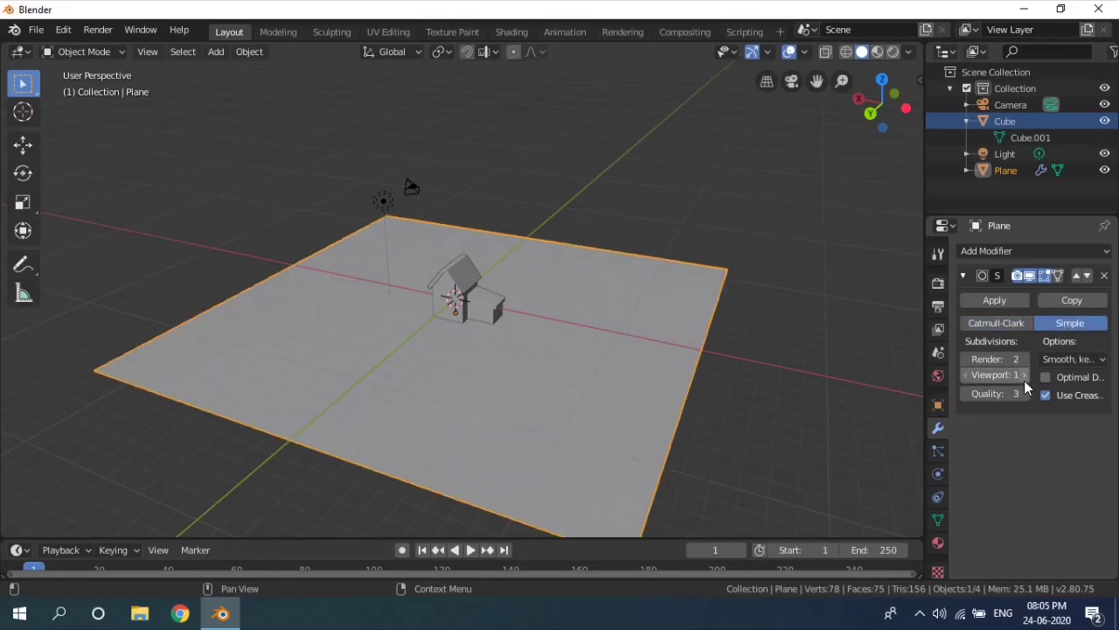
- Apply the modifier with 5 viewport subdivisions and enter Edit Mode on the ground plane
click(1024, 376)
click(1024, 376)
click(1024, 376)
click(1024, 376)
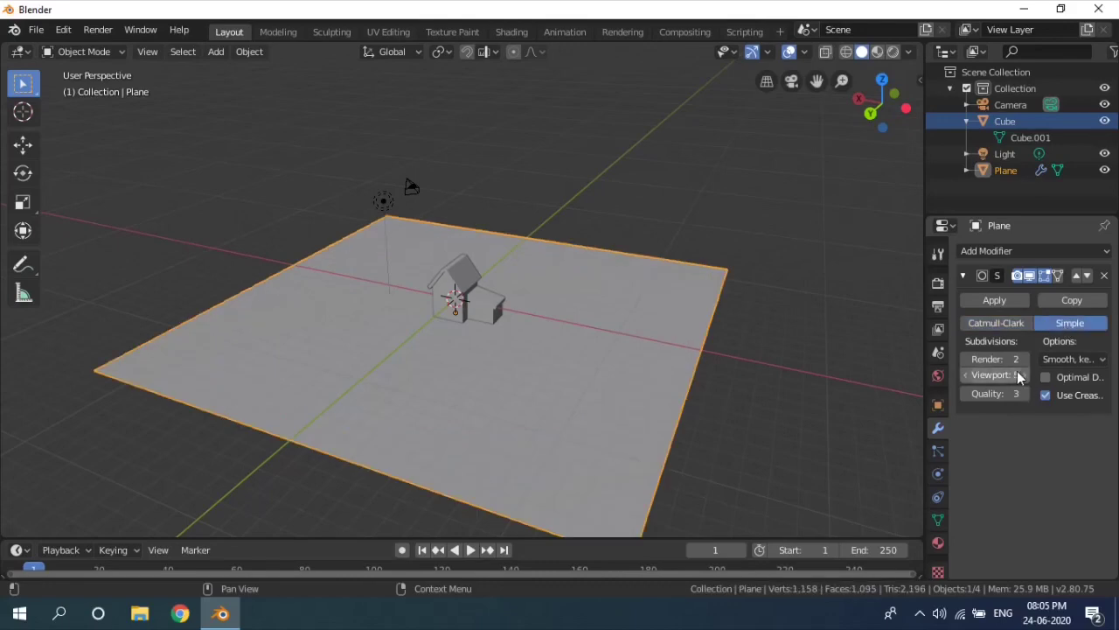
click(995, 302)
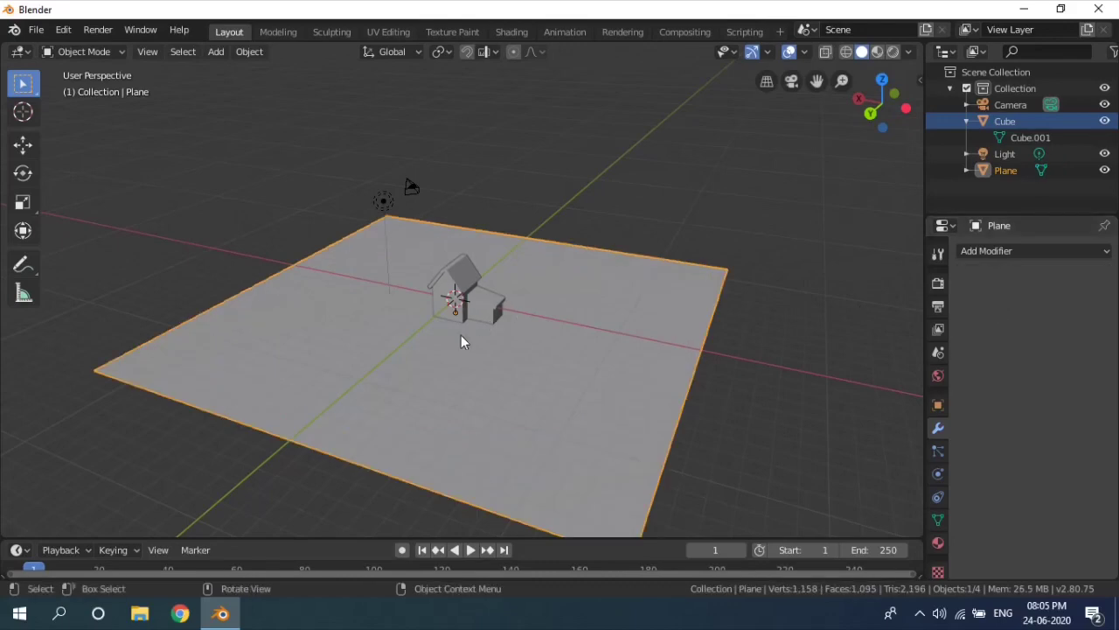
key(Tab)
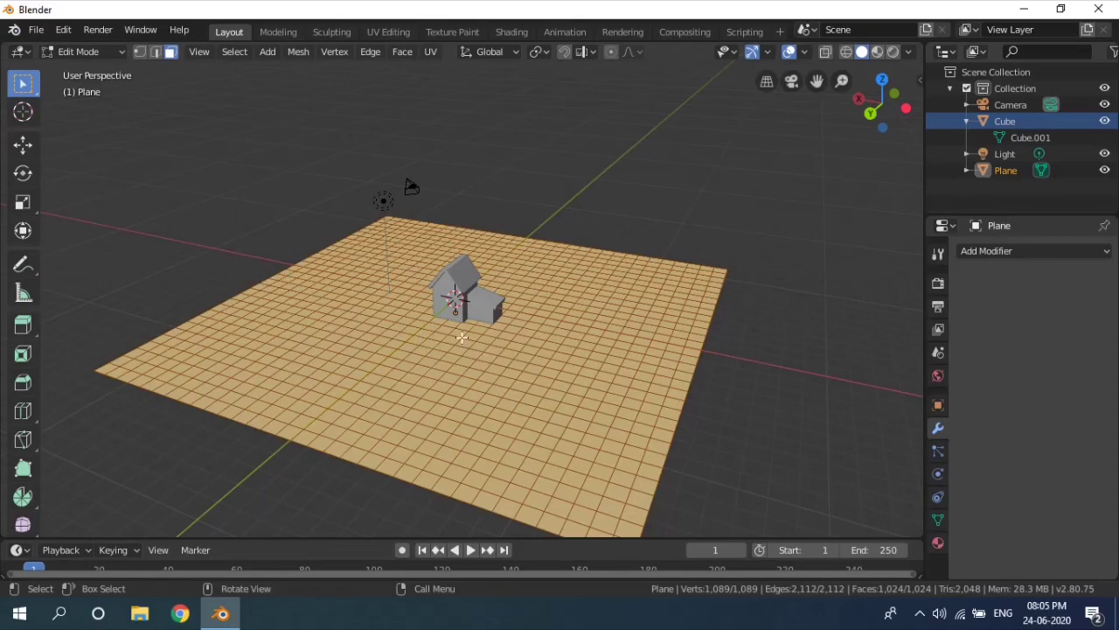
- In the Sculpting workspace, raise hills with the Draw brush along the ground's edge and back corner on the annex side
click(337, 33)
scroll(409, 386, down, 5)
middle_drag(412, 394, 425, 374)
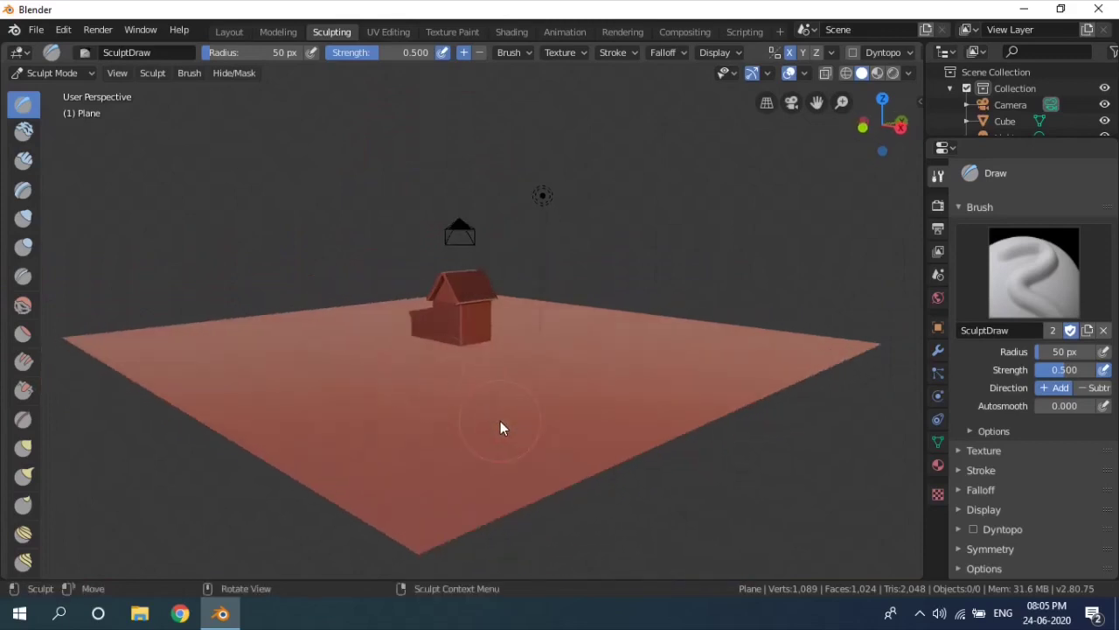
scroll(499, 425, down, 3)
middle_drag(500, 425, 327, 393)
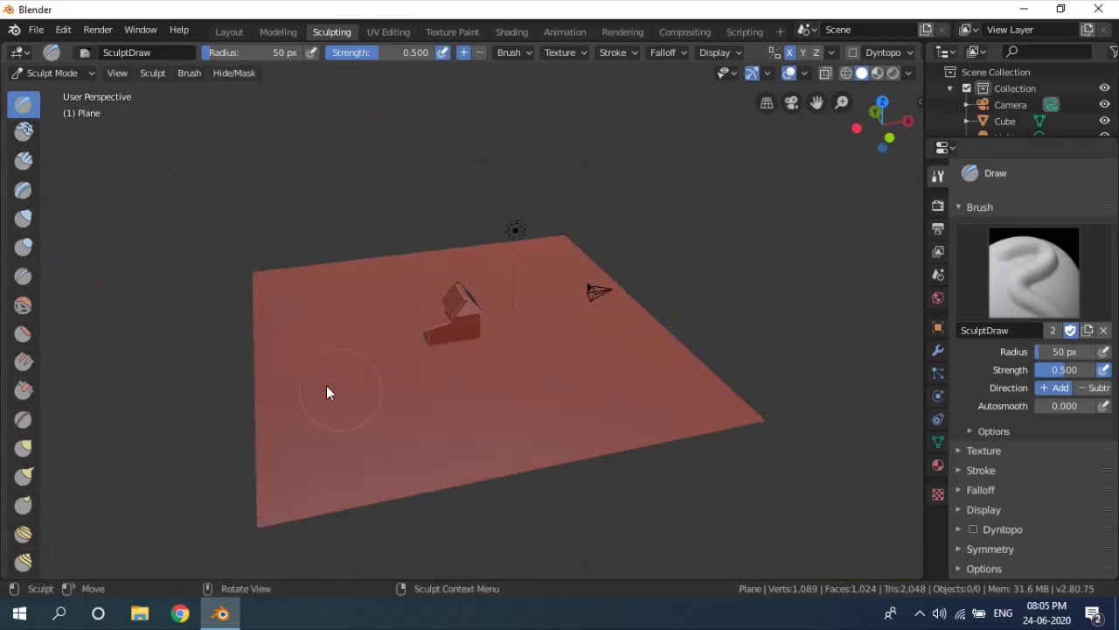
drag(337, 265, 317, 292)
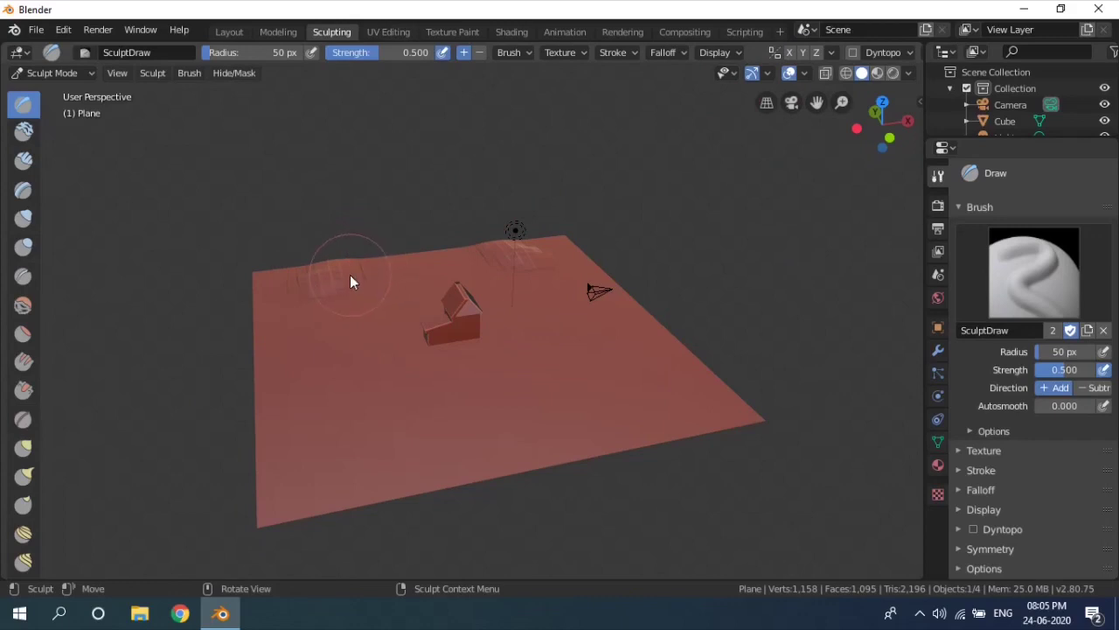
mouse_move(349, 282)
mouse_down()
mouse_move(298, 293)
mouse_move(298, 273)
mouse_move(236, 285)
mouse_move(292, 300)
mouse_move(289, 347)
mouse_up()
drag(369, 278, 344, 306)
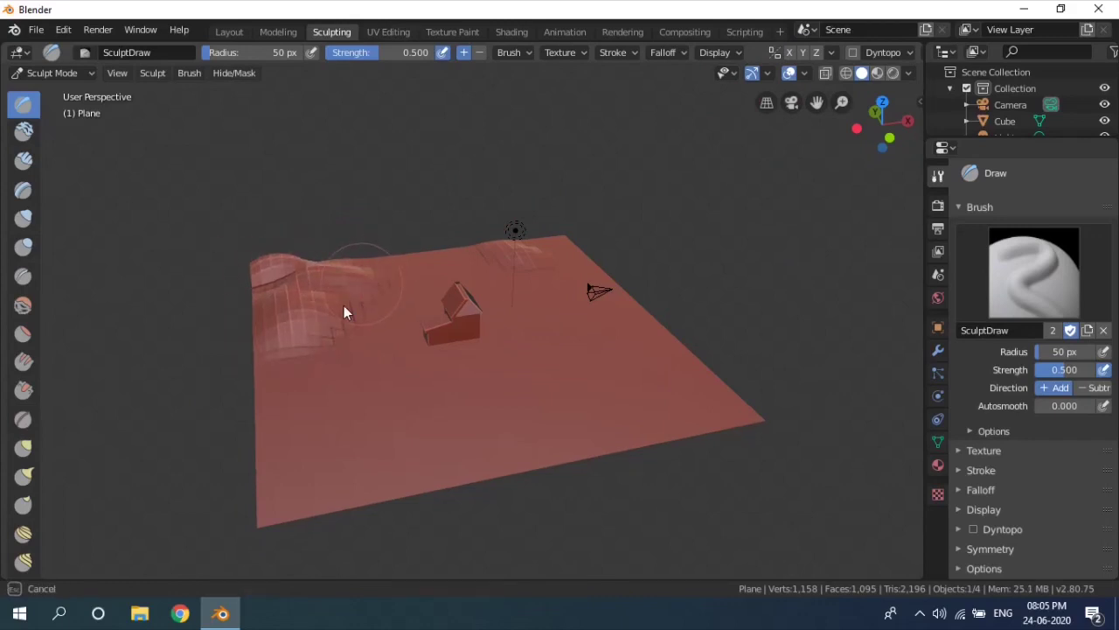
mouse_move(276, 350)
mouse_down()
mouse_move(280, 278)
mouse_move(332, 249)
mouse_up()
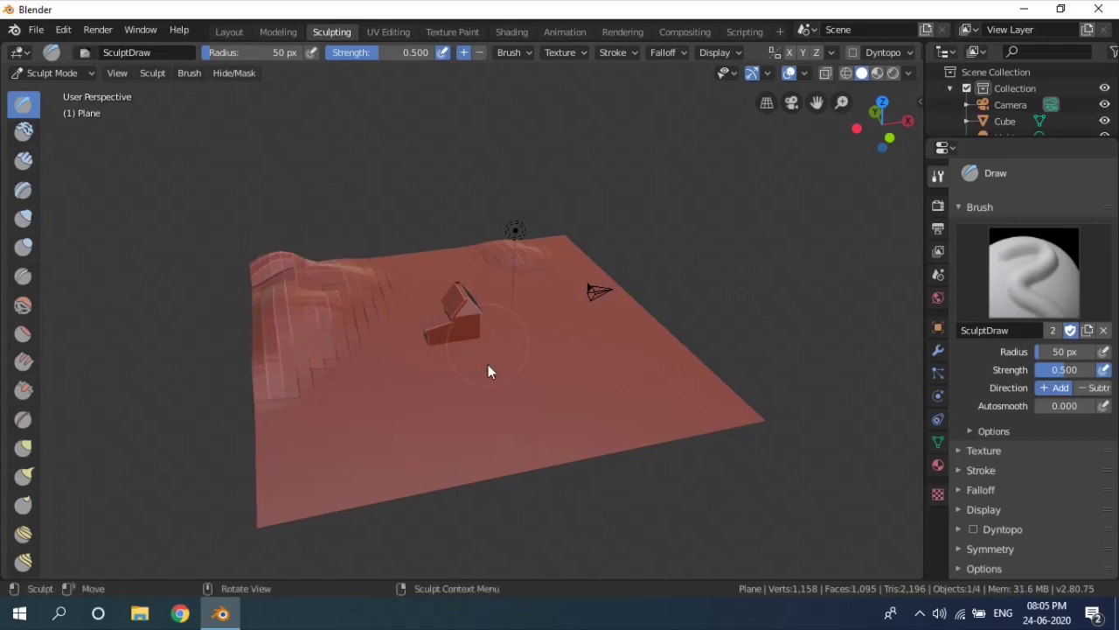
- Raise a second hill at the opposite back corner near the camera, and undo the extra stroke near the front edge
mouse_move(524, 245)
mouse_down()
mouse_move(592, 248)
mouse_move(552, 250)
mouse_move(596, 287)
mouse_move(570, 266)
mouse_up()
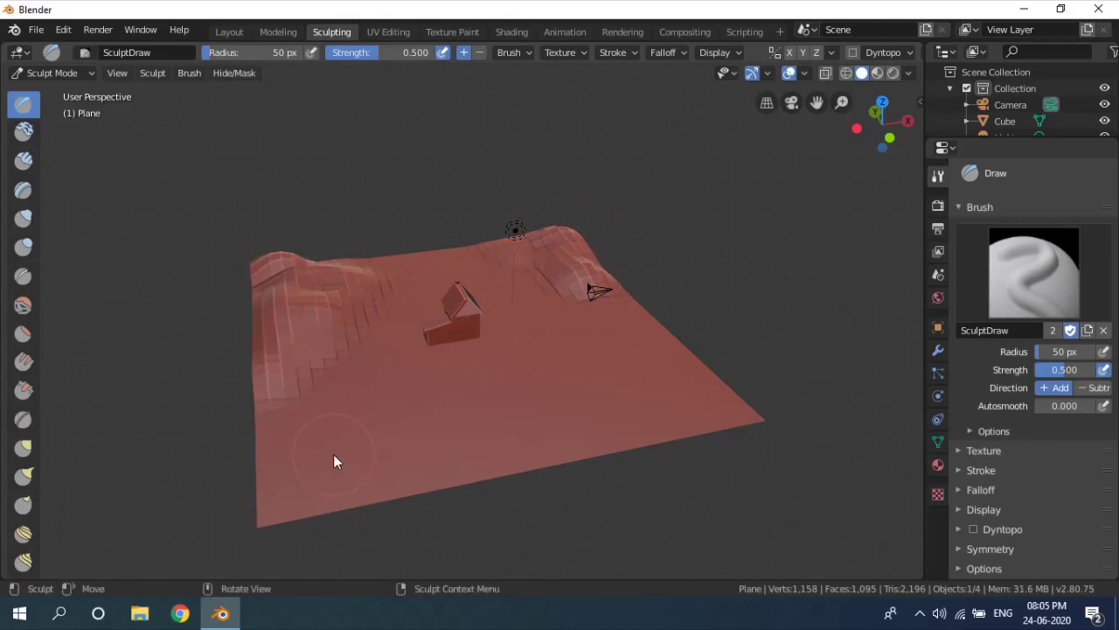
drag(384, 461, 441, 450)
key(ctrl+z)
- Extend the annex-side hills with lower mounds toward the front corner of the ground plane
scroll(414, 393, up, 3)
middle_drag(414, 394, 396, 377)
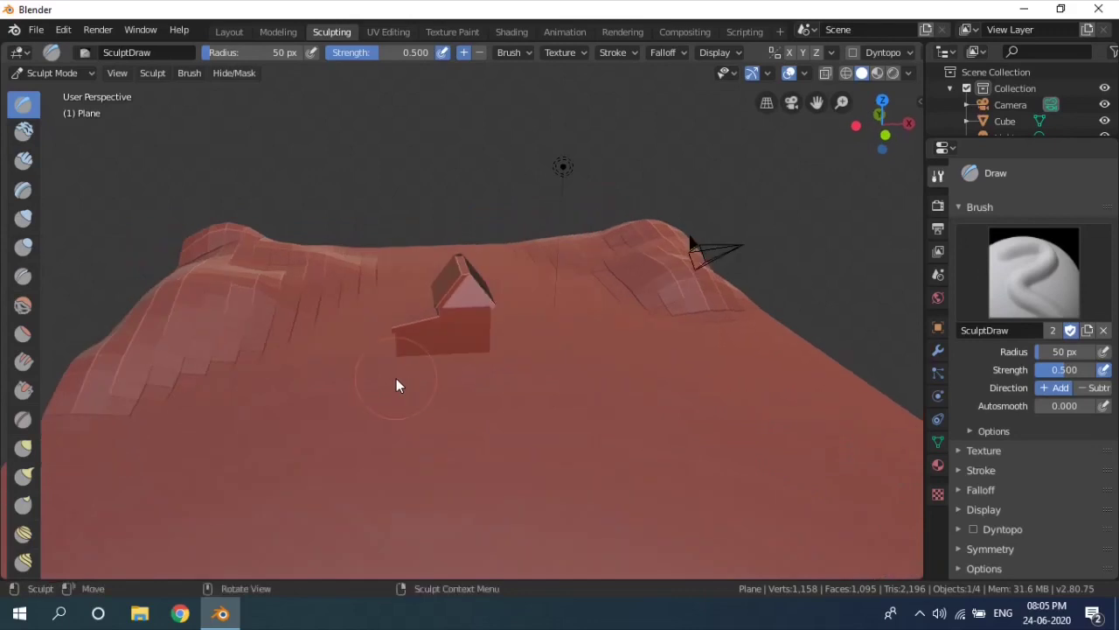
scroll(433, 386, down, 1)
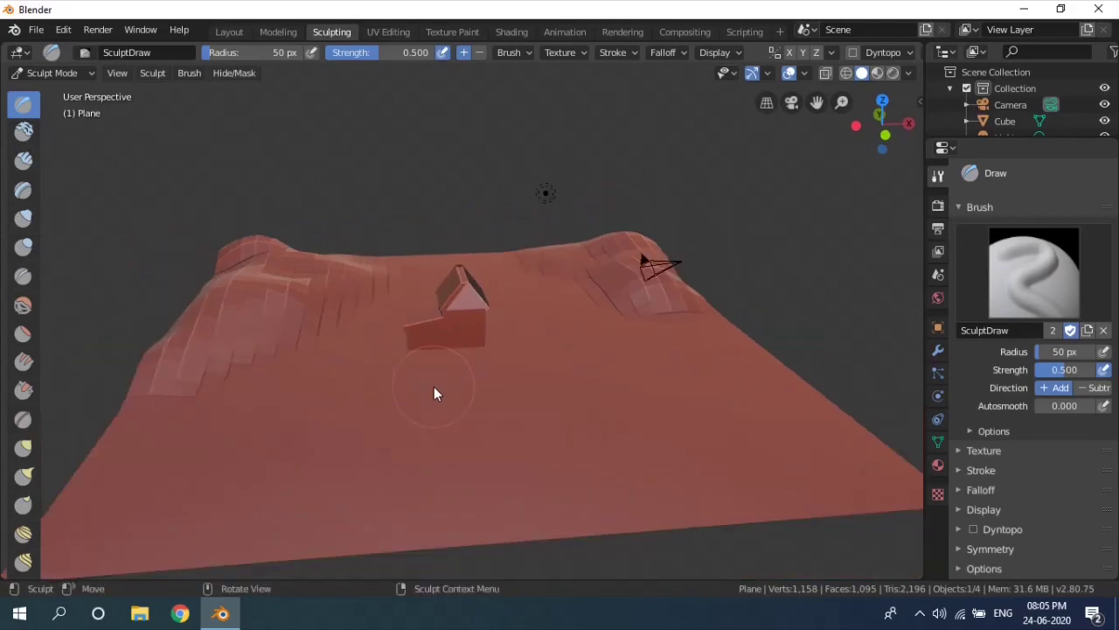
mouse_move(410, 464)
middle_down()
mouse_move(321, 454)
mouse_move(387, 455)
mouse_move(412, 388)
mouse_move(487, 395)
middle_up()
drag(279, 339, 350, 323)
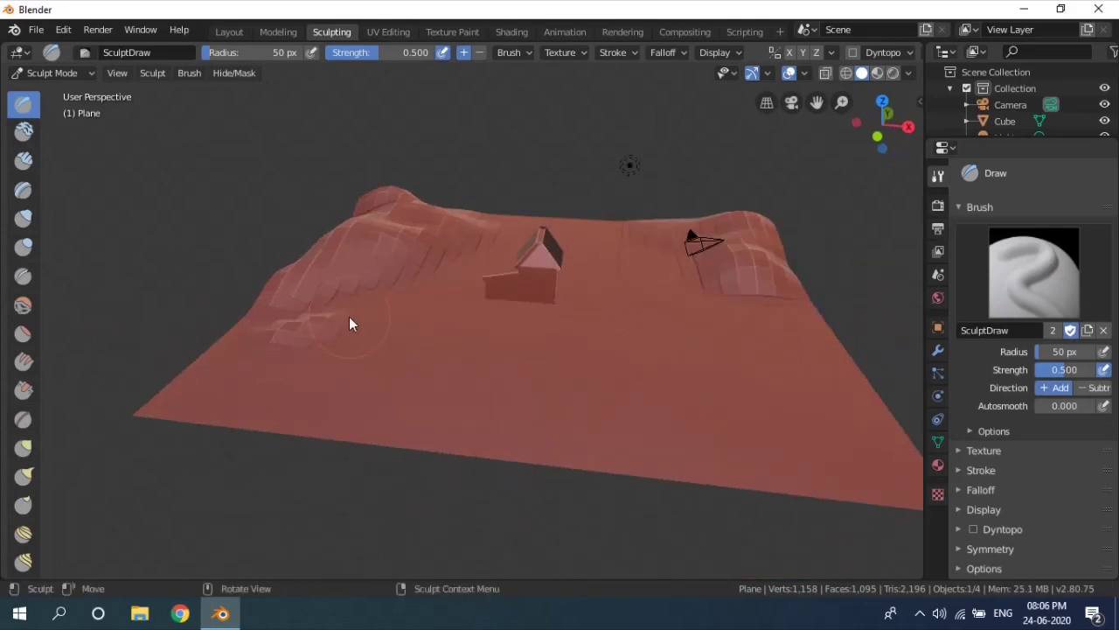
drag(250, 332, 160, 368)
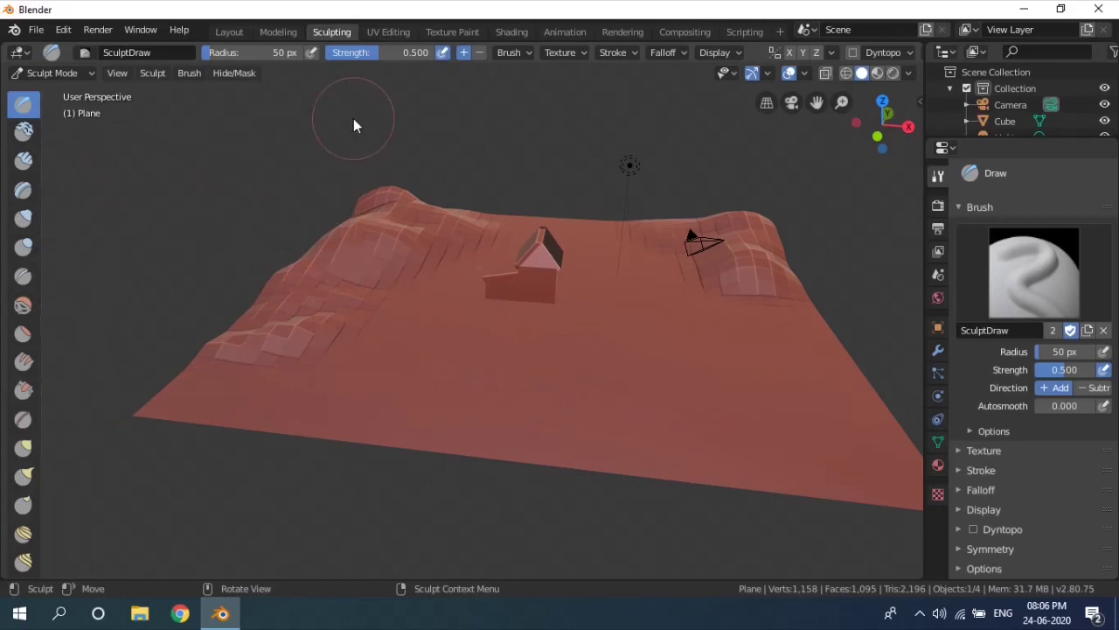
- Set the Draw brush direction to Subtract and carve a sunken path from the house between the hills to the ground's edge
click(479, 53)
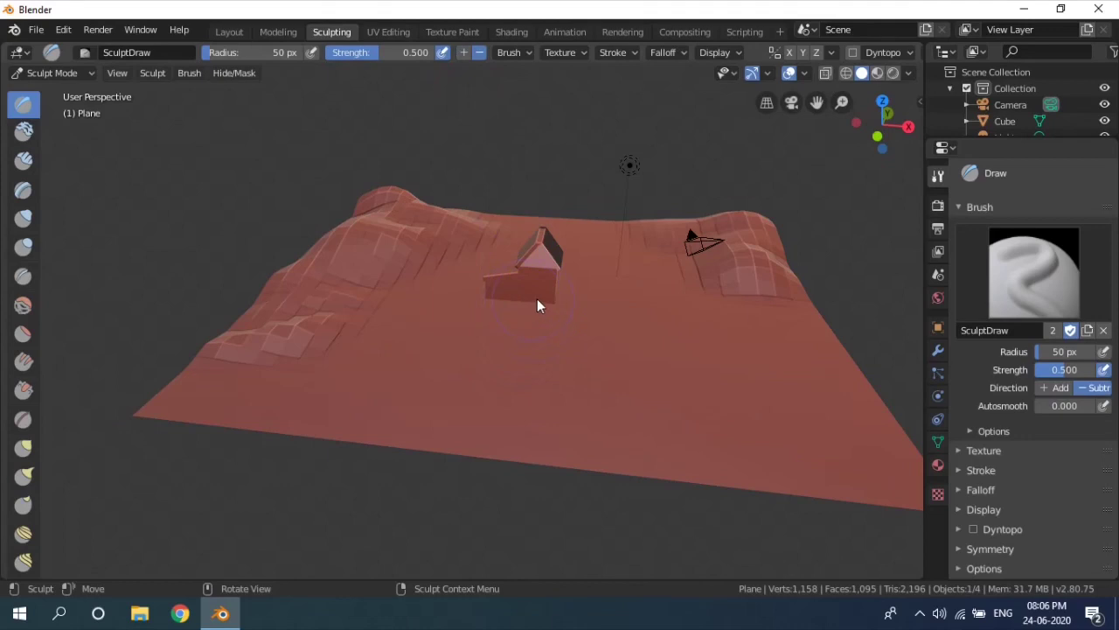
mouse_move(536, 299)
middle_down()
mouse_move(536, 286)
mouse_move(315, 271)
mouse_move(281, 352)
middle_up()
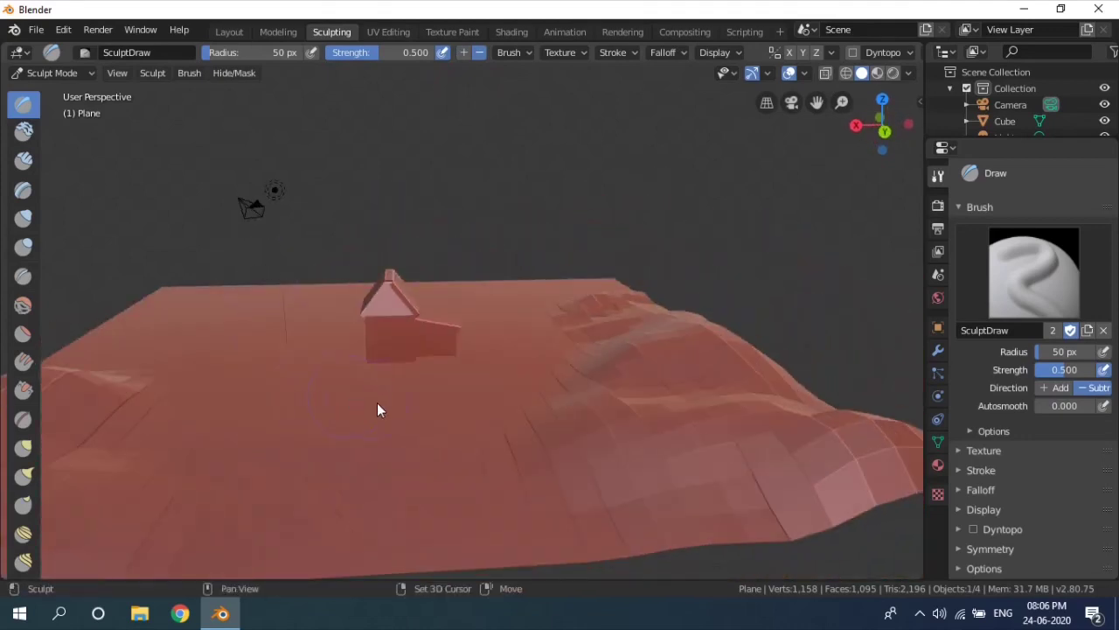
middle_drag(379, 408, 441, 412)
drag(456, 370, 448, 386)
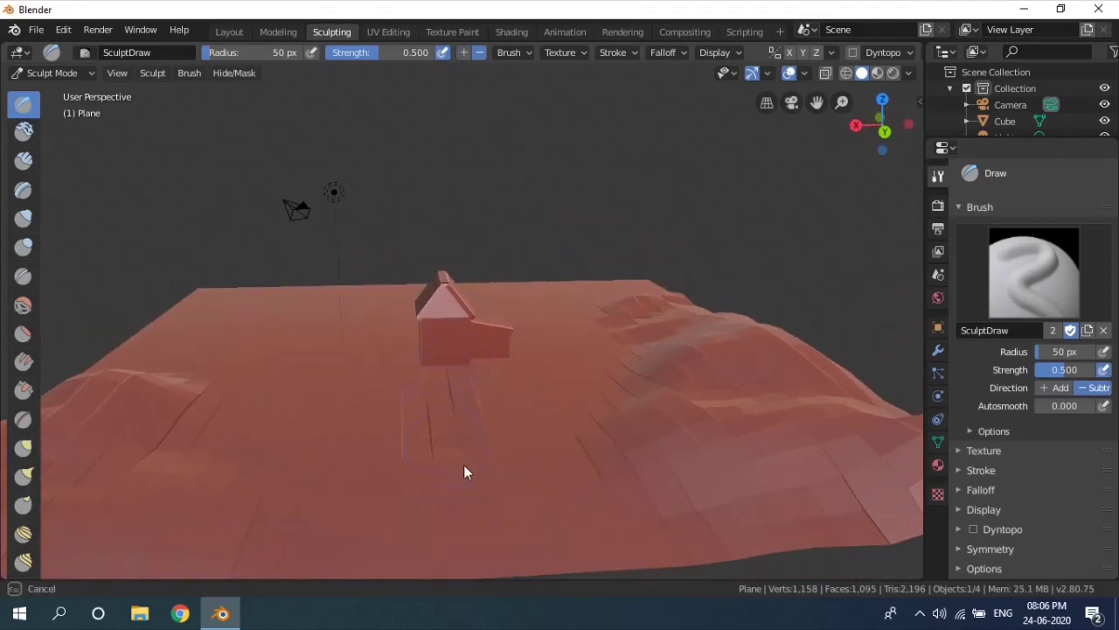
drag(568, 542, 492, 477)
mouse_move(466, 372)
mouse_down()
mouse_move(510, 423)
mouse_move(624, 504)
mouse_move(616, 494)
mouse_up()
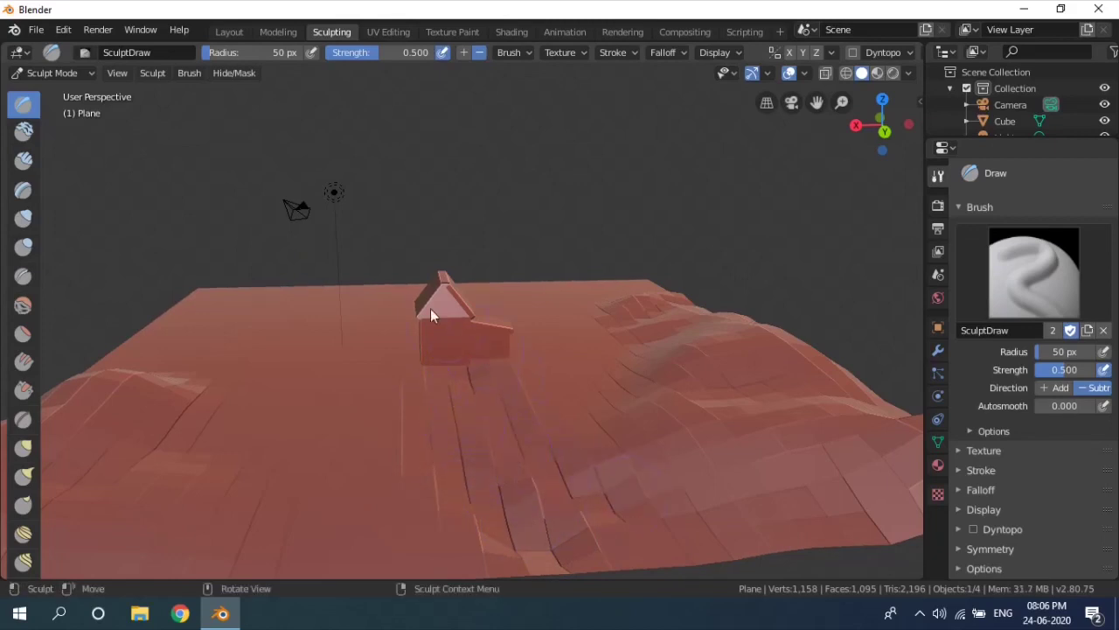
- Return to the Layout workspace and lower the house along the Z axis so its base sinks into the ground
click(229, 32)
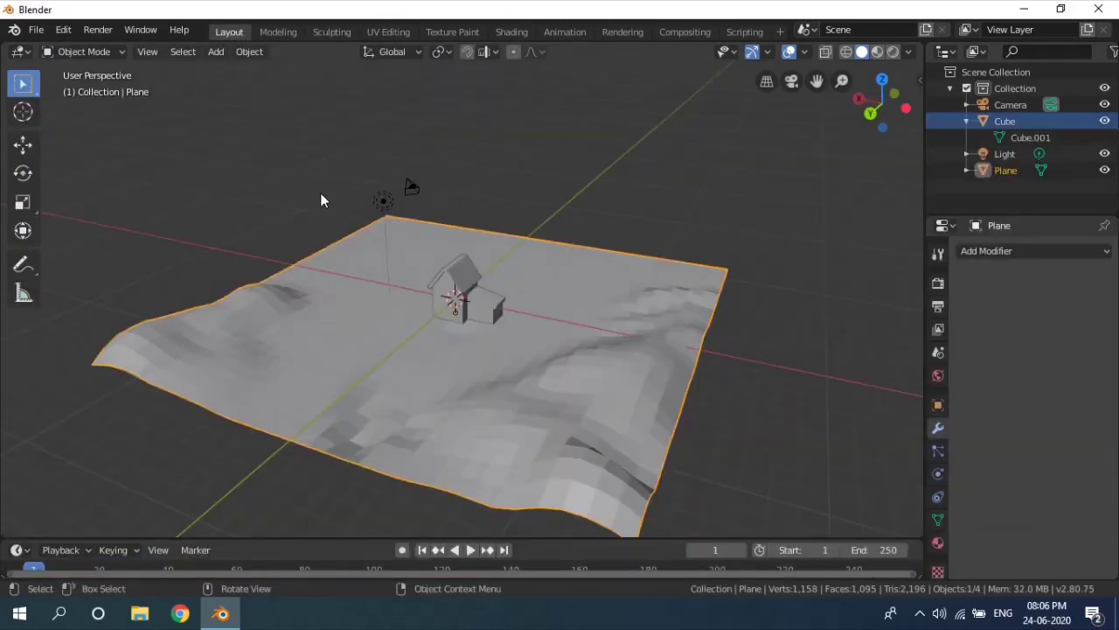
click(452, 315)
middle_drag(452, 315, 522, 202)
scroll(502, 305, up, 3)
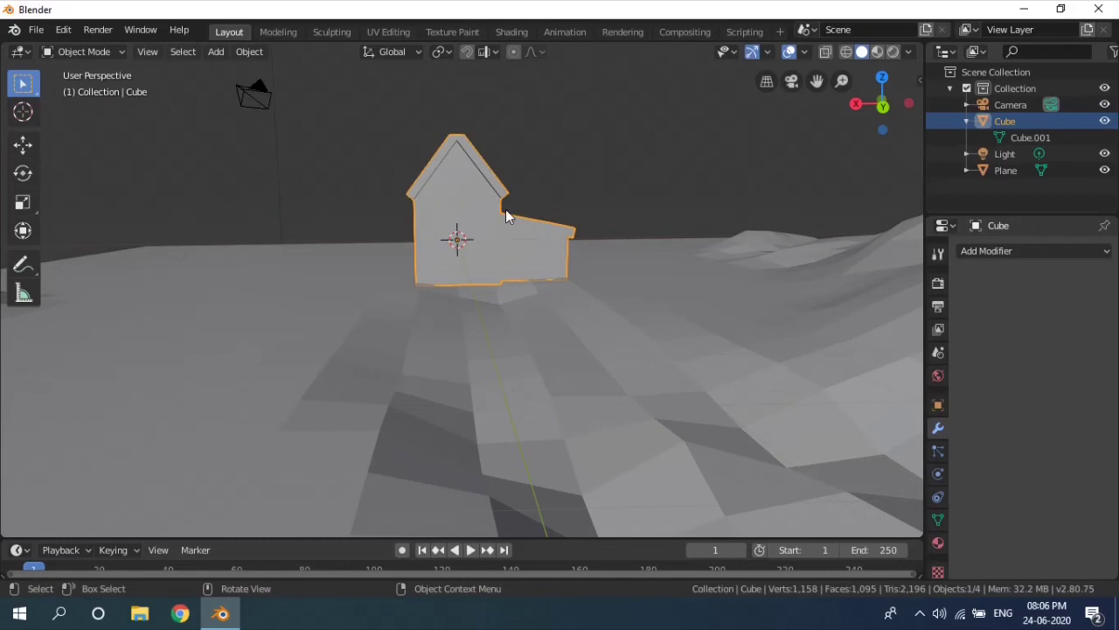
key(g)
key(z)
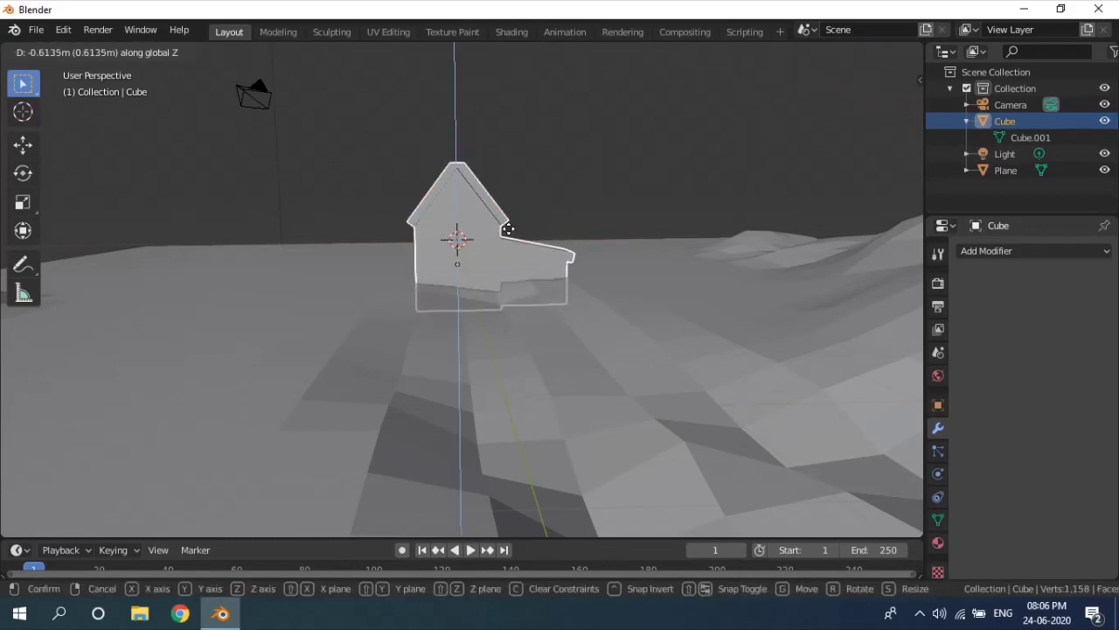
click(526, 242)
middle_drag(526, 242, 557, 312)
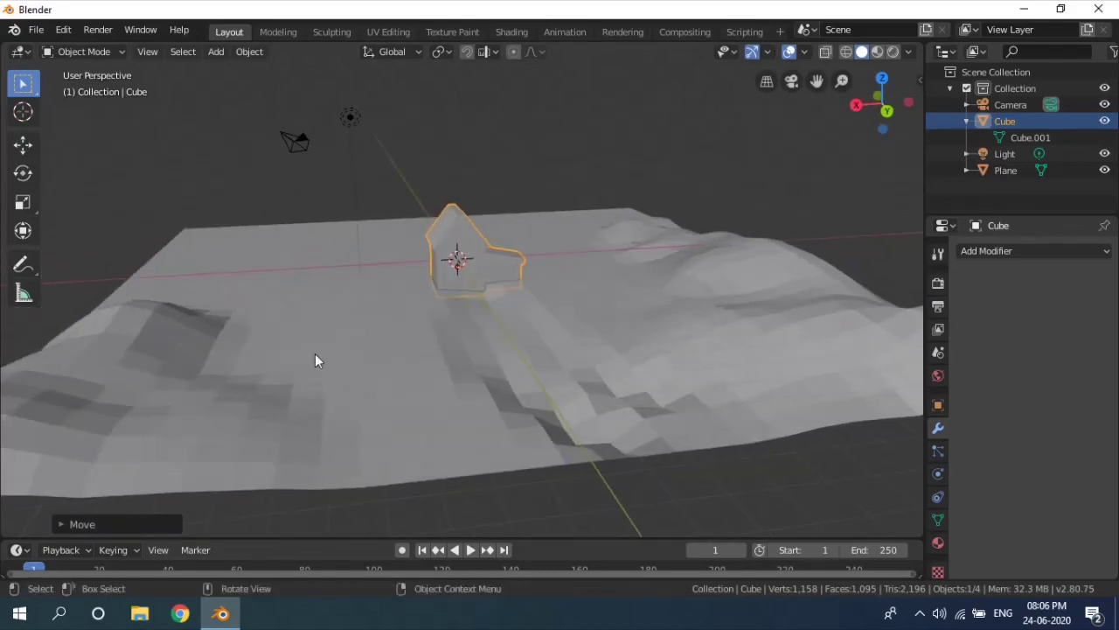
- Apply smooth shading to the sculpted ground plane and deselect it
middle_drag(285, 375, 402, 382)
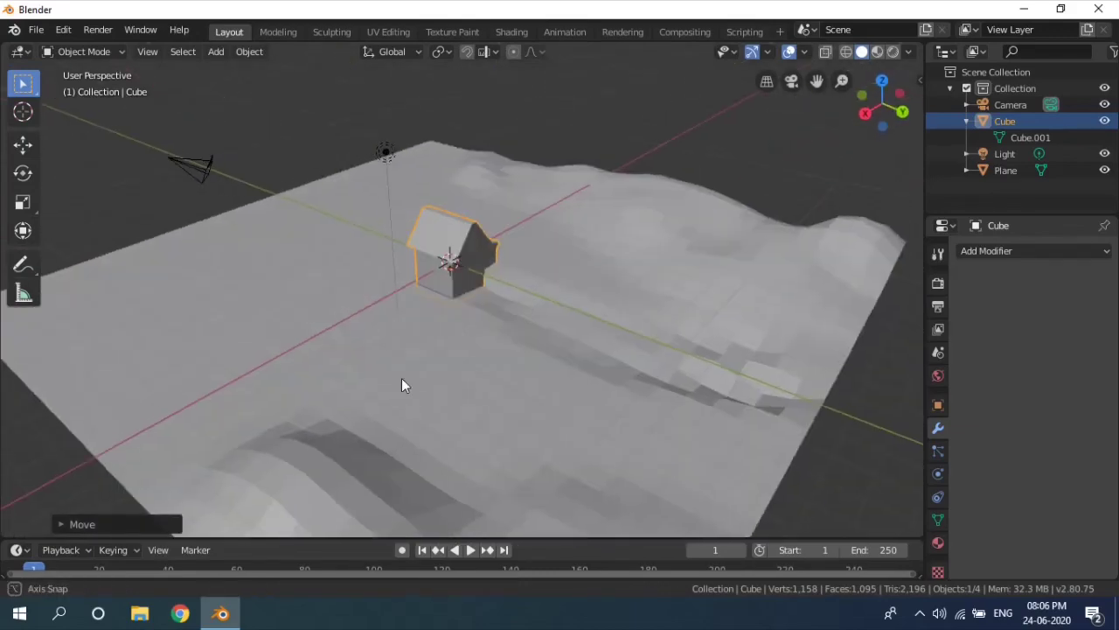
middle_drag(527, 387, 644, 406)
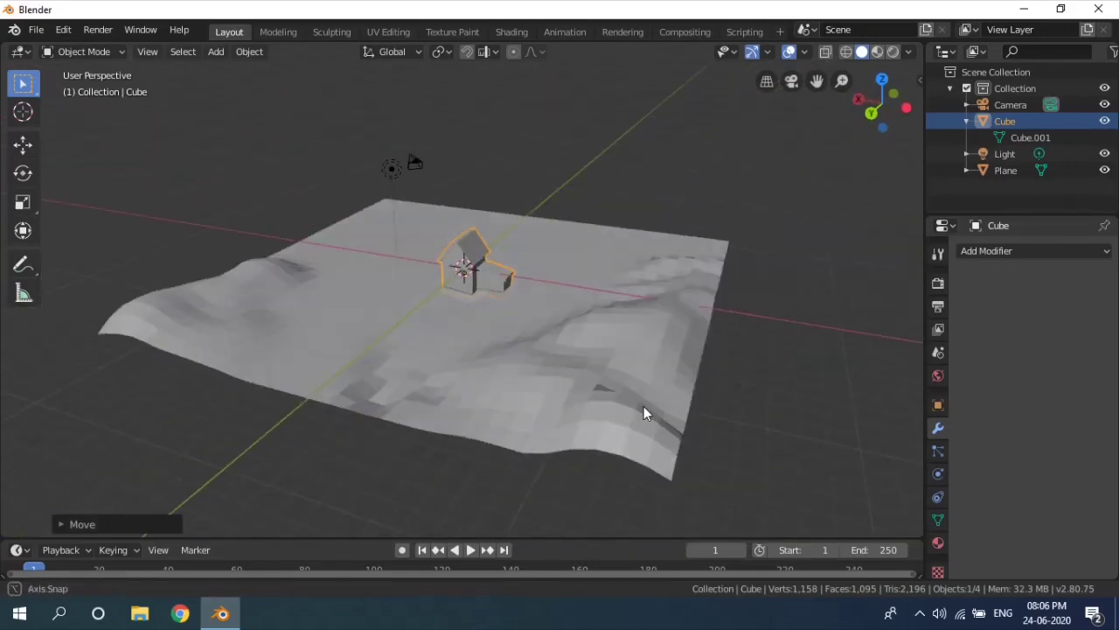
click(552, 370)
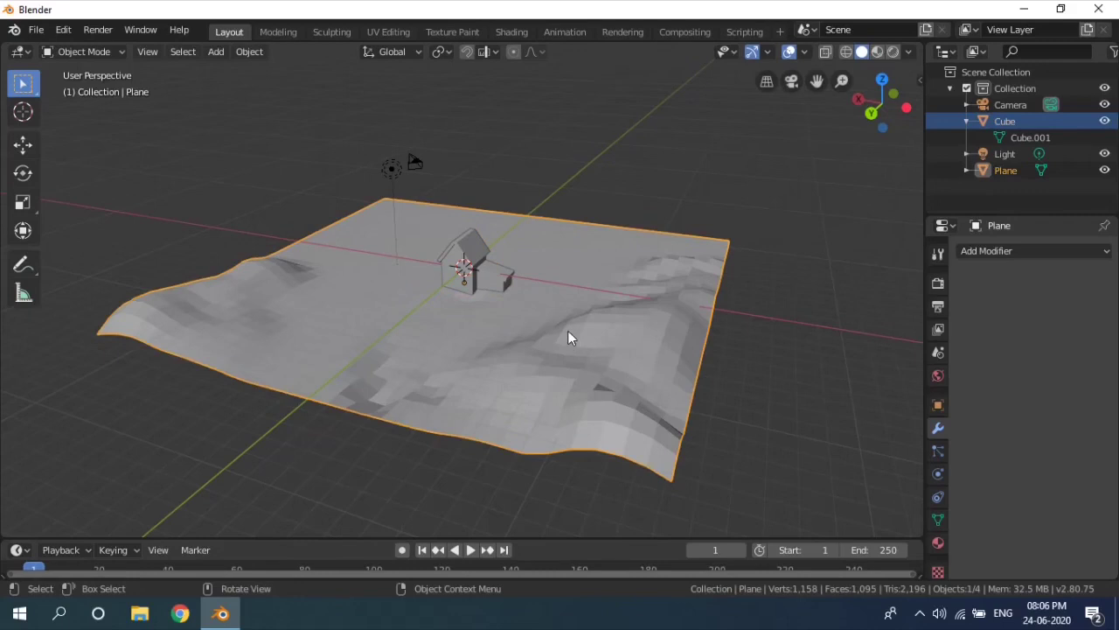
right_click(568, 337)
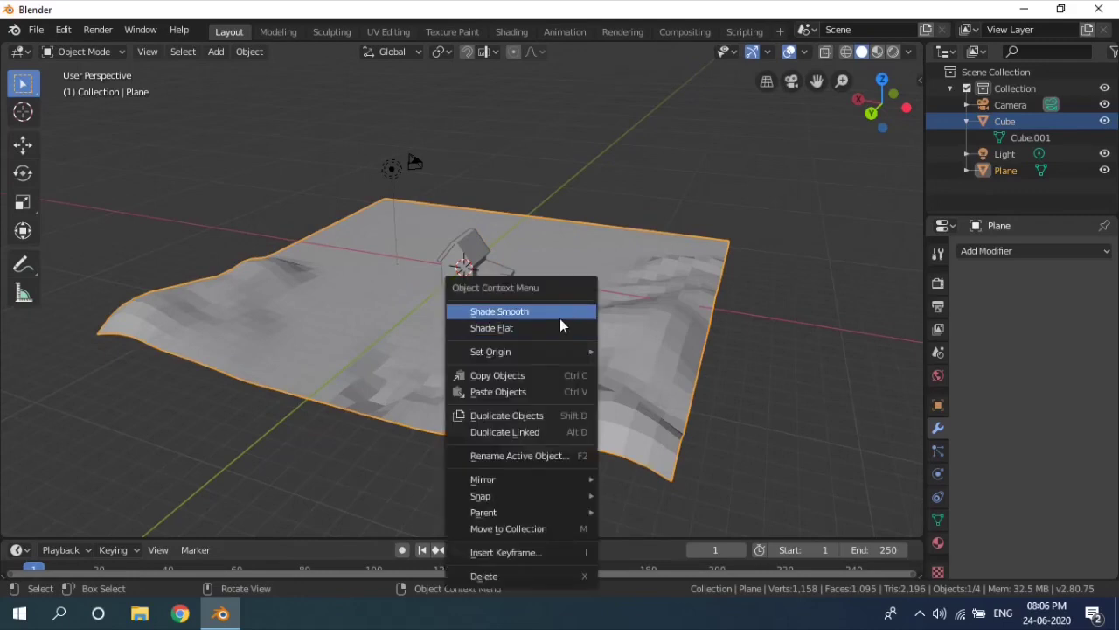
click(560, 315)
click(307, 437)
middle_drag(307, 438, 545, 421)
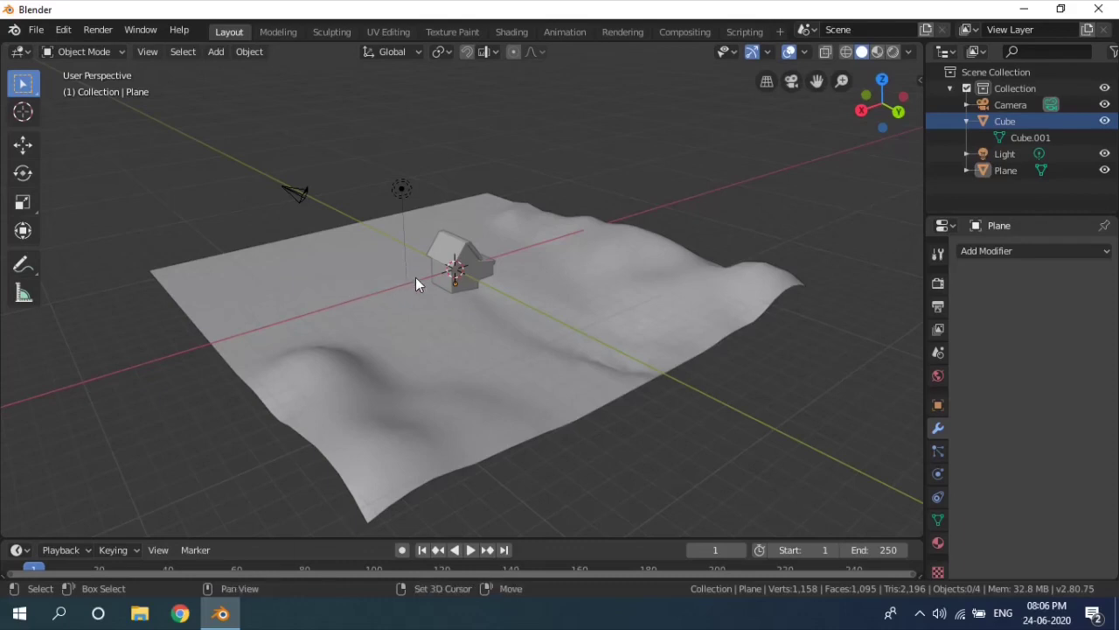
- Add a cube, move it onto the open ground beside the house, and scale it down as a tree base
key(shift+a)
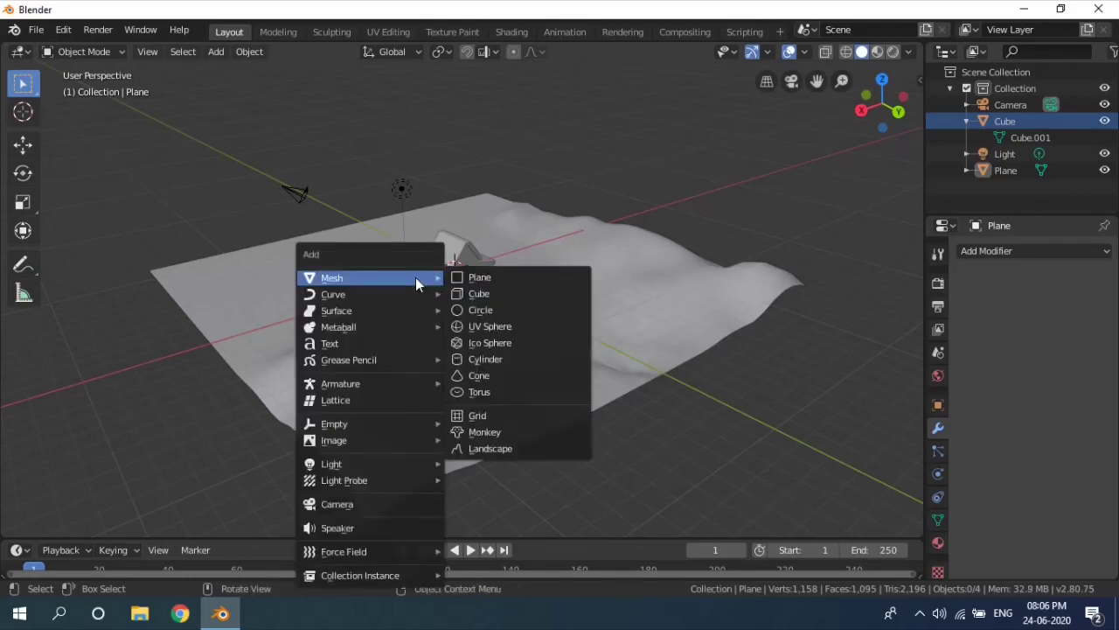
click(463, 292)
key(g)
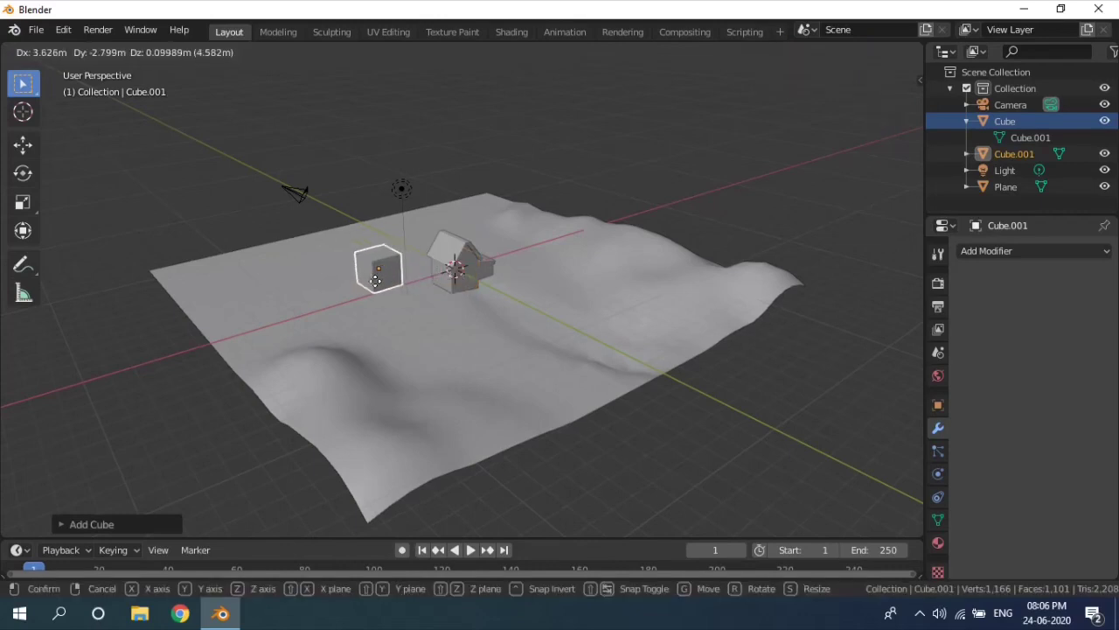
click(370, 283)
key(s)
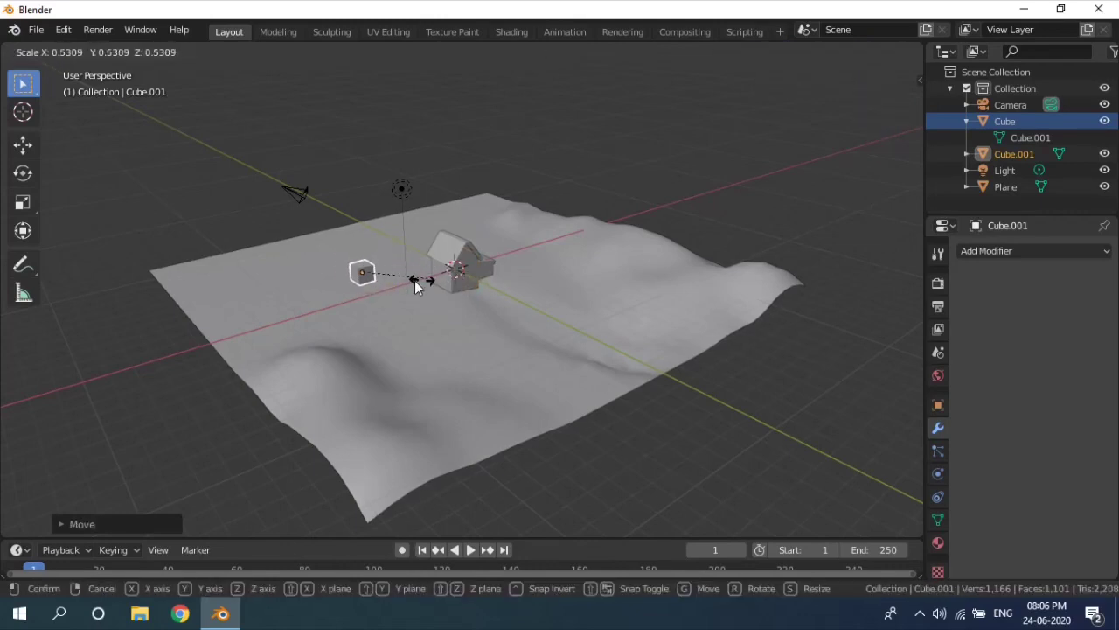
click(334, 291)
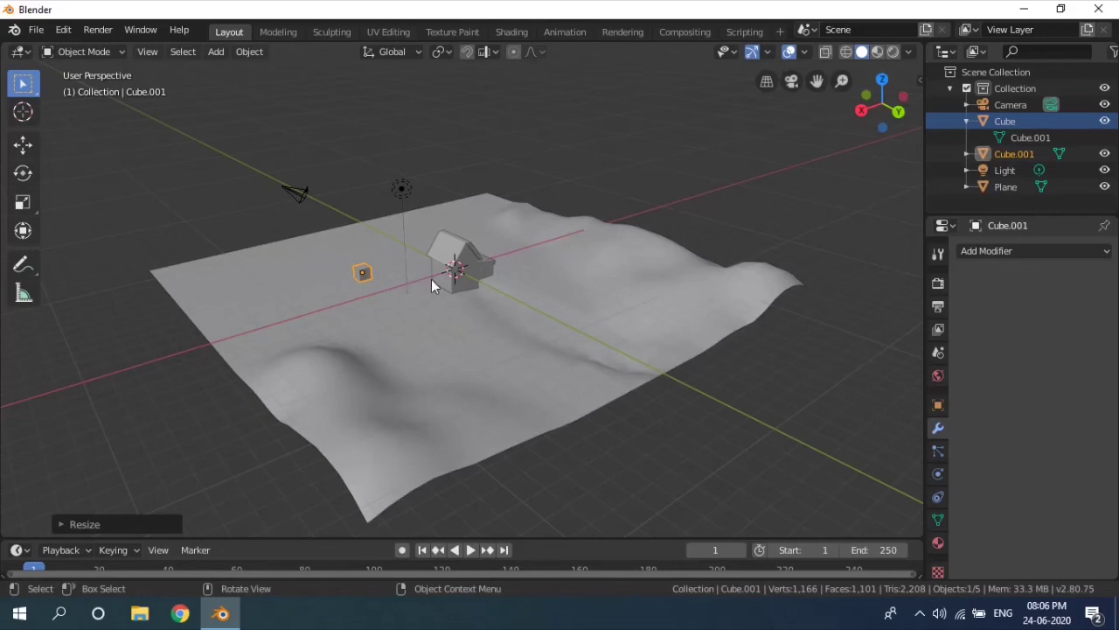
- In Edit Mode, extrude the small cube's top face upward, shift it toward the house side, and shrink it to form a tapered trunk
key(KP_Decimal)
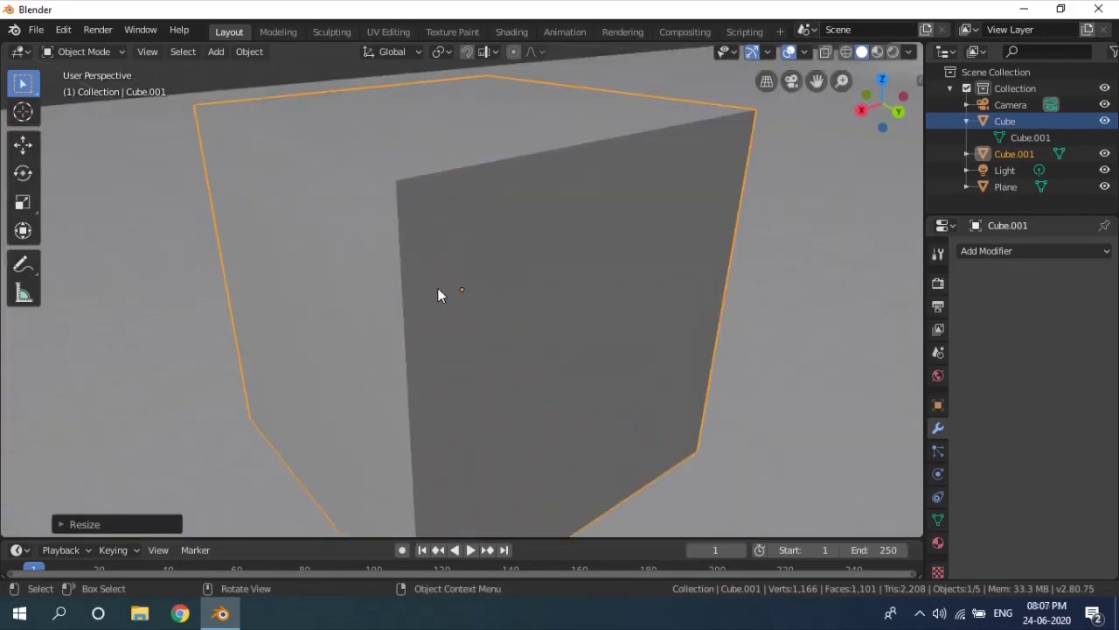
scroll(438, 289, down, 8)
key(Tab)
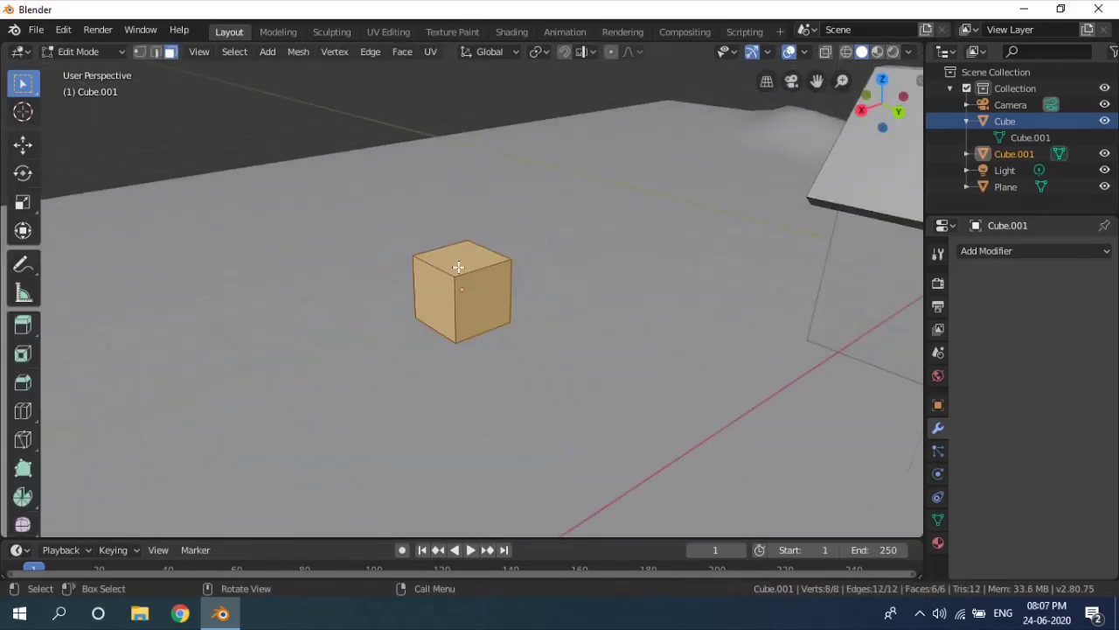
click(460, 270)
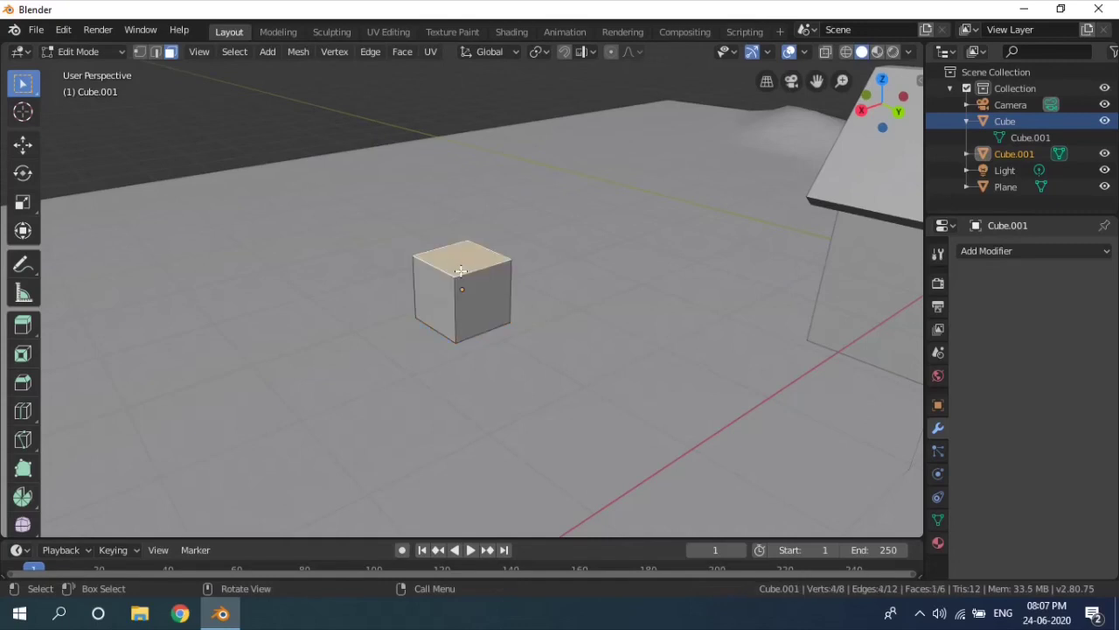
middle_drag(476, 305, 391, 296)
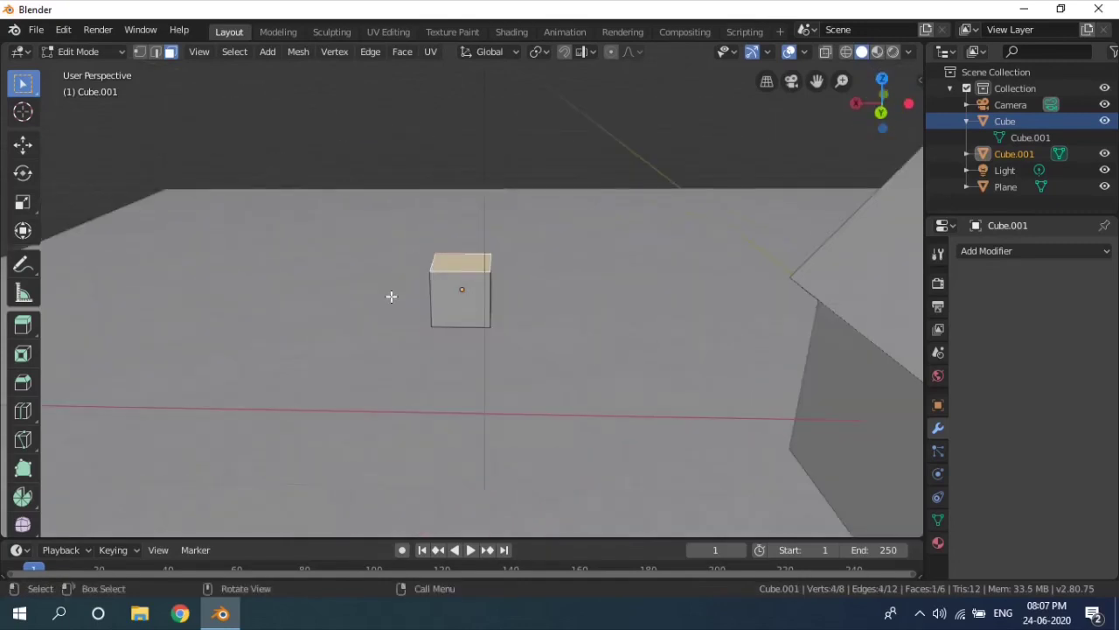
key(e)
click(484, 181)
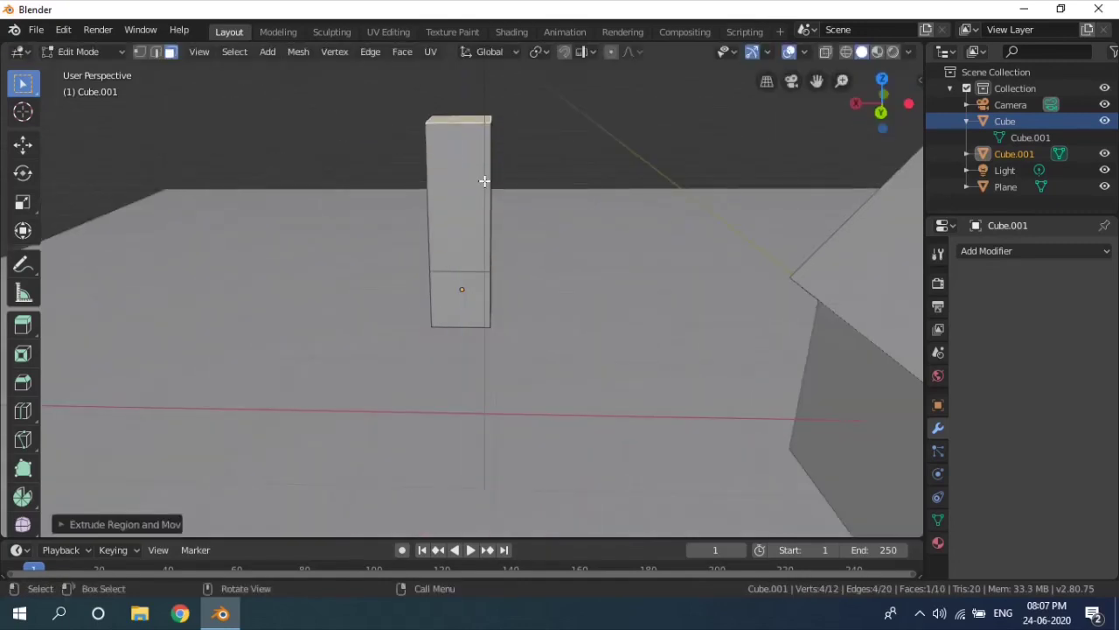
key(g)
click(507, 175)
key(s)
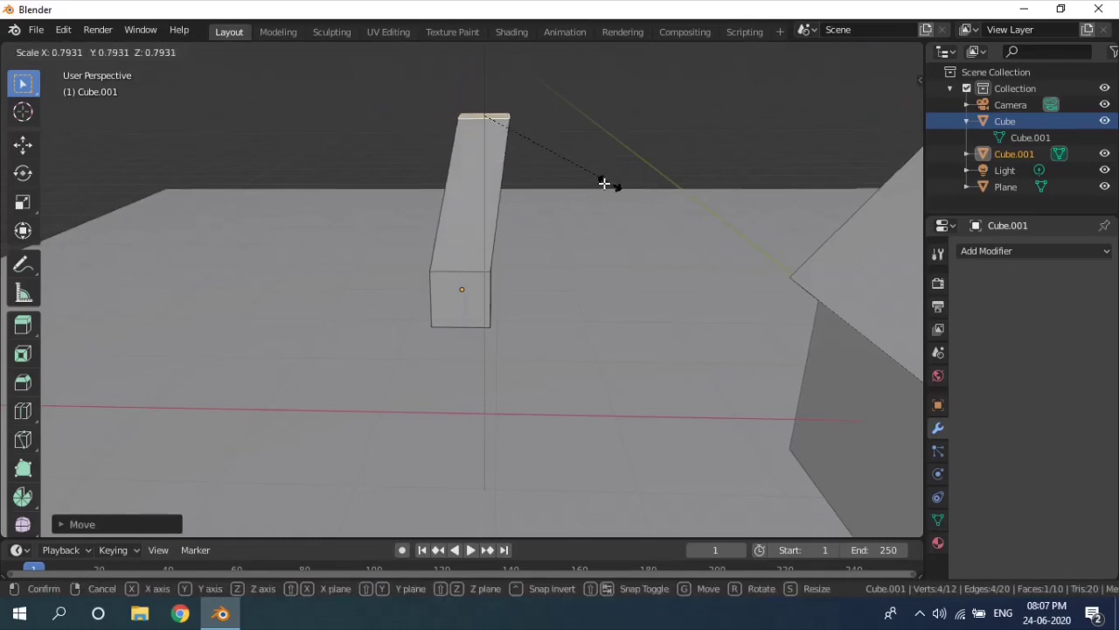
click(527, 177)
- Extrude a second trunk segment about 1.6 m upward, scale its top to about 0.87, and tilt it away from the house
middle_drag(529, 177, 560, 242)
key(e)
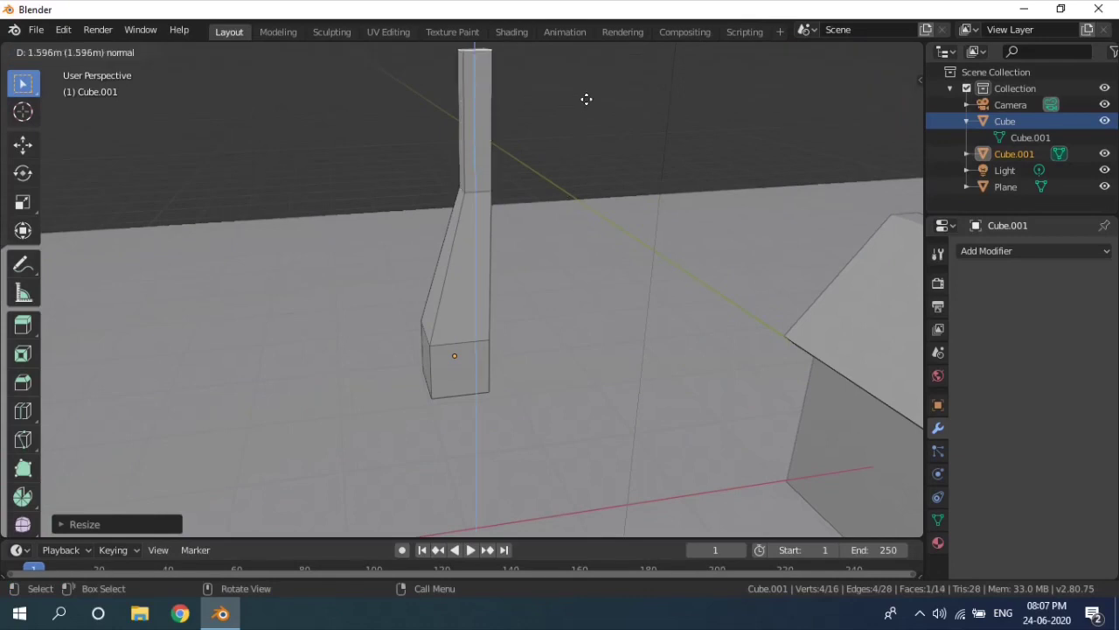
click(585, 99)
middle_drag(586, 98, 592, 113)
key(s)
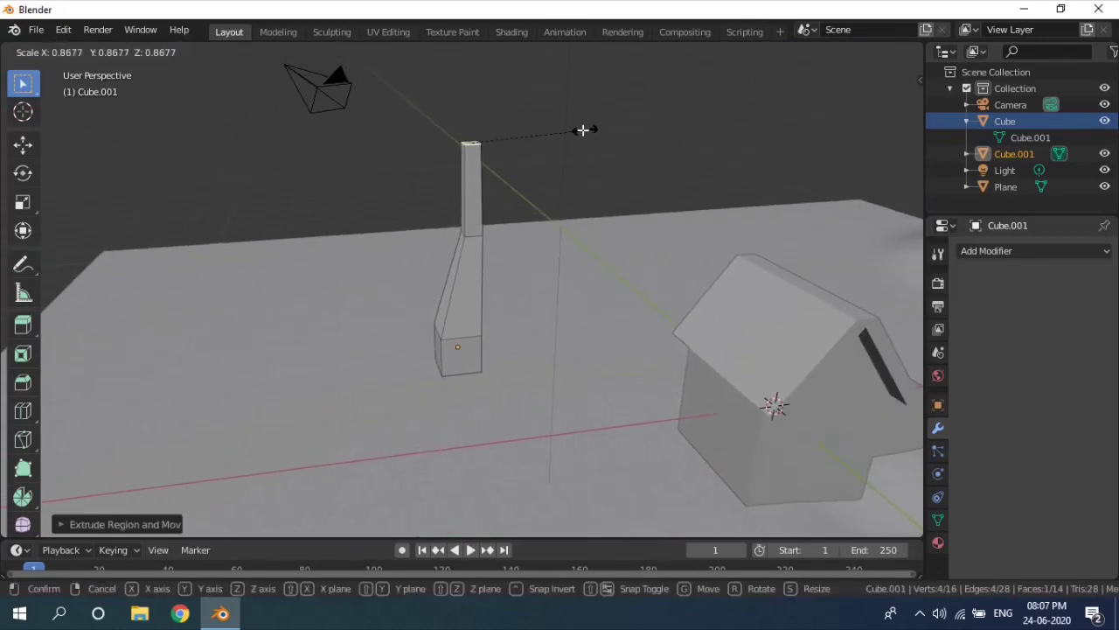
click(582, 130)
key(g)
click(574, 188)
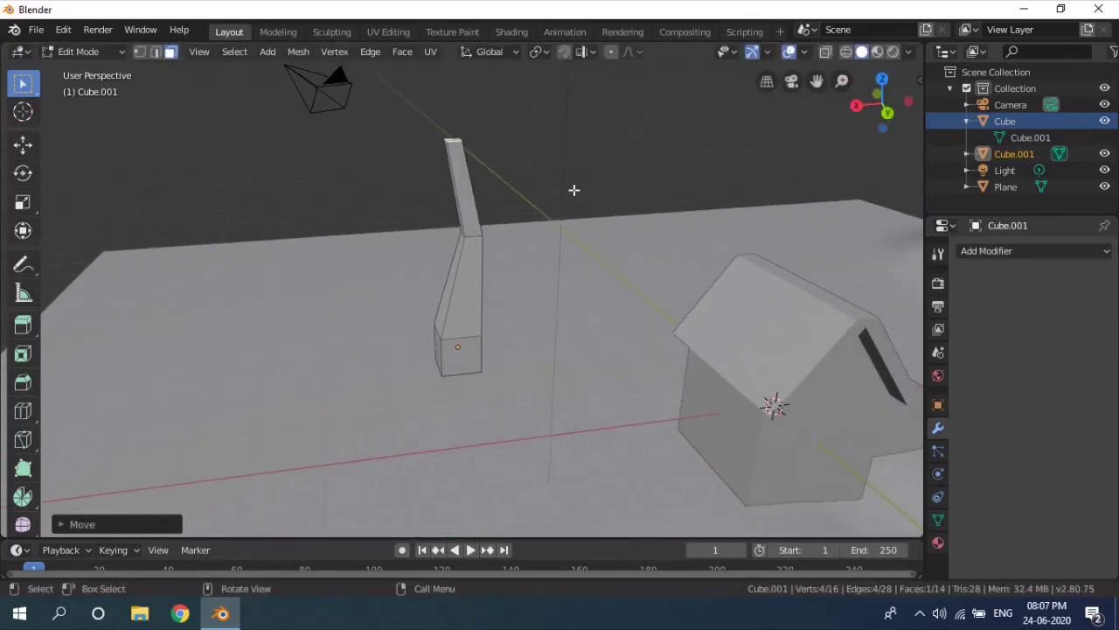
- Extrude a third trunk segment upward and add one centred loop cut running lengthwise through the trunk
key(e)
click(606, 140)
middle_drag(607, 140, 494, 256)
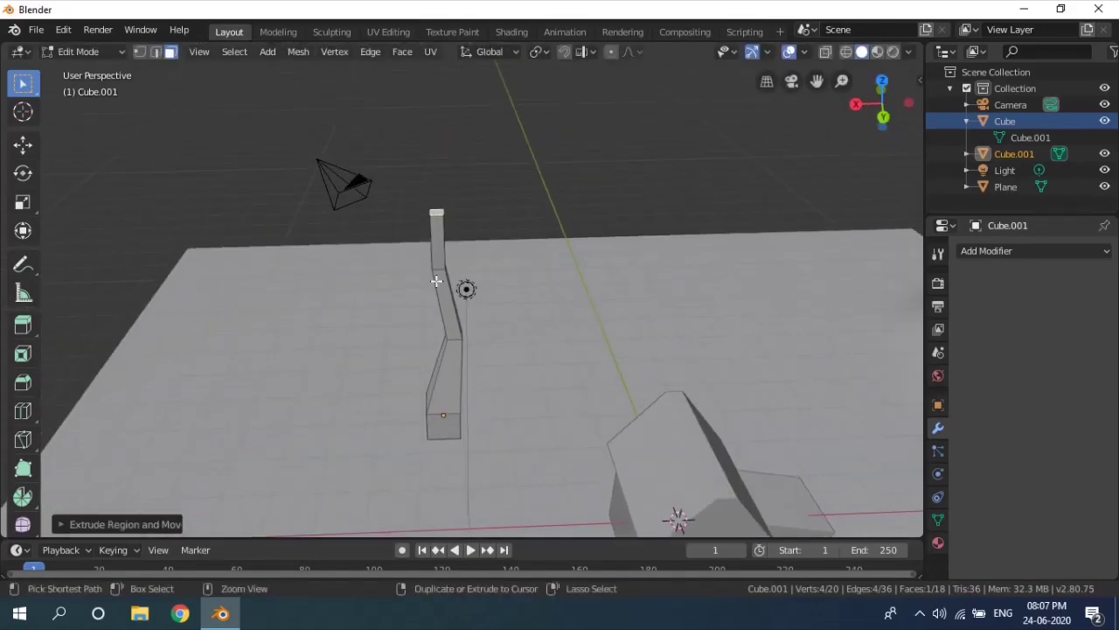
key(ctrl+r)
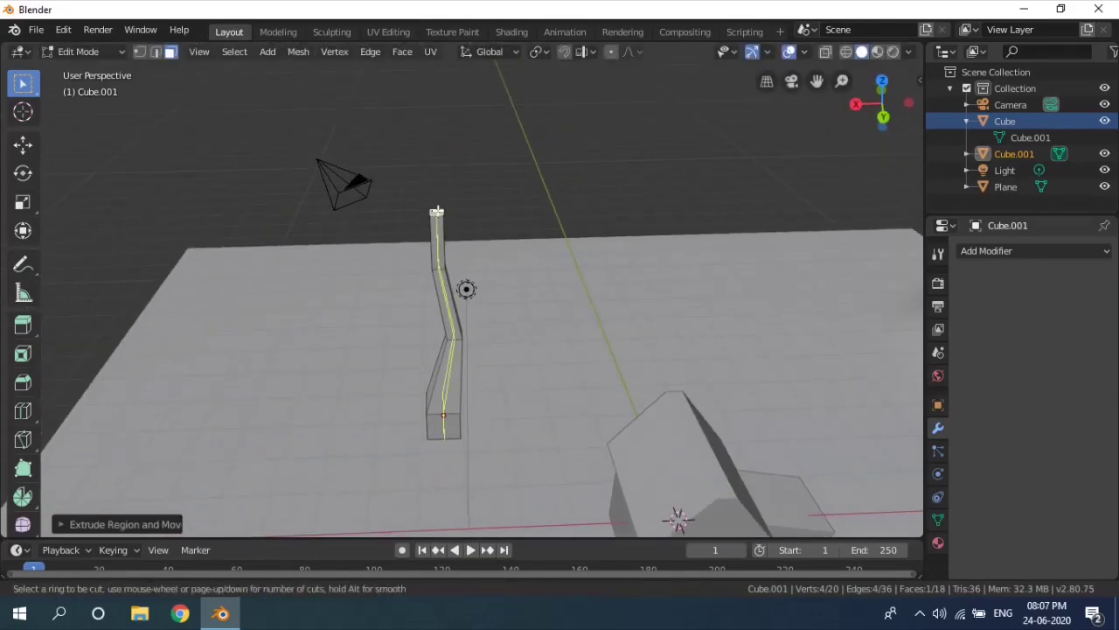
click(438, 208)
click(438, 208)
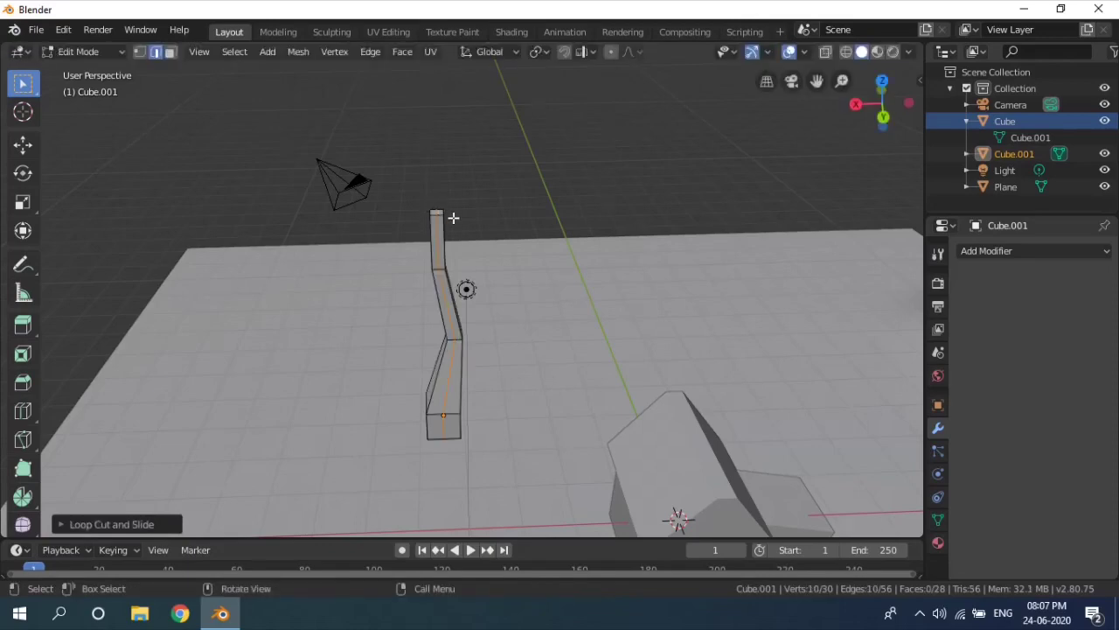
- Extrude the house-side half of the trunk's top face into a branch angled toward the house, and scale its tip to about 0.8
scroll(453, 218, up, 5)
key(3)
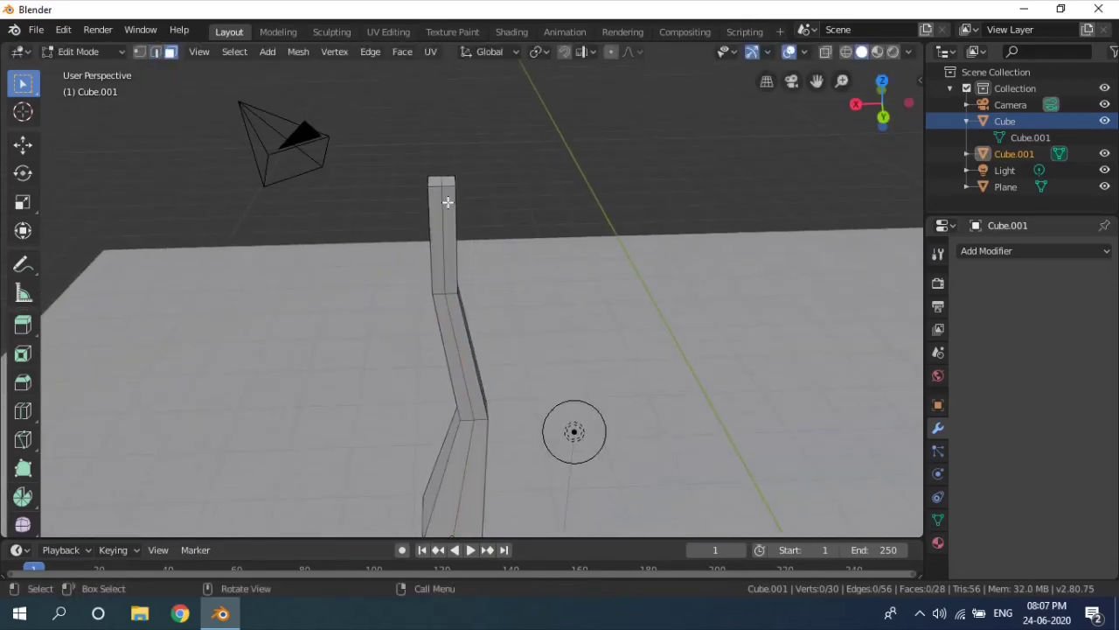
click(448, 179)
scroll(481, 219, down, 2)
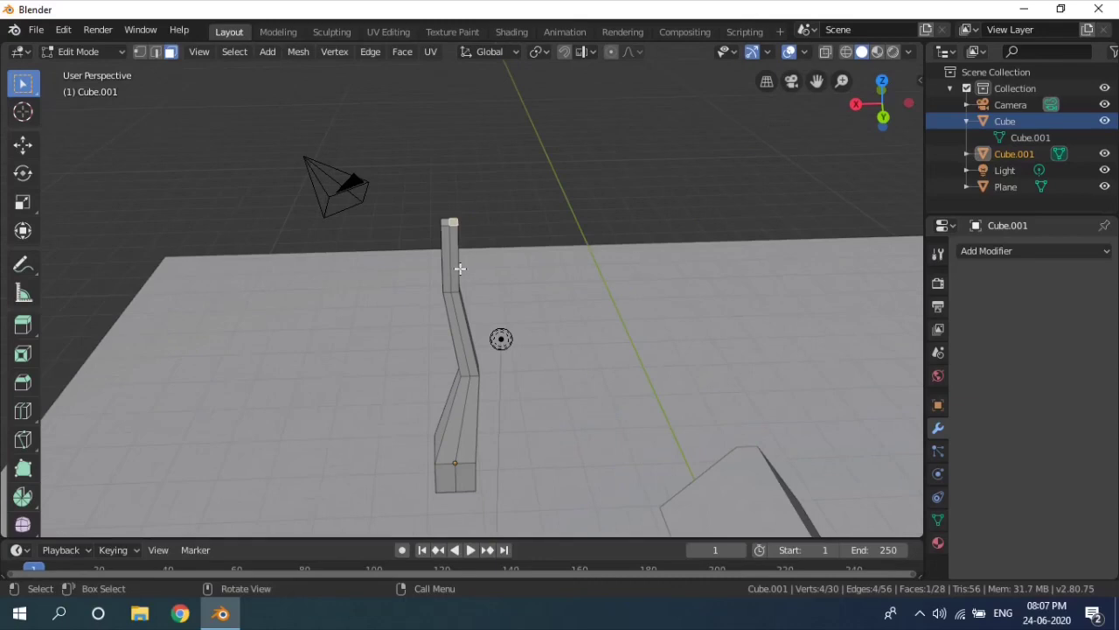
key(e)
click(528, 184)
key(e)
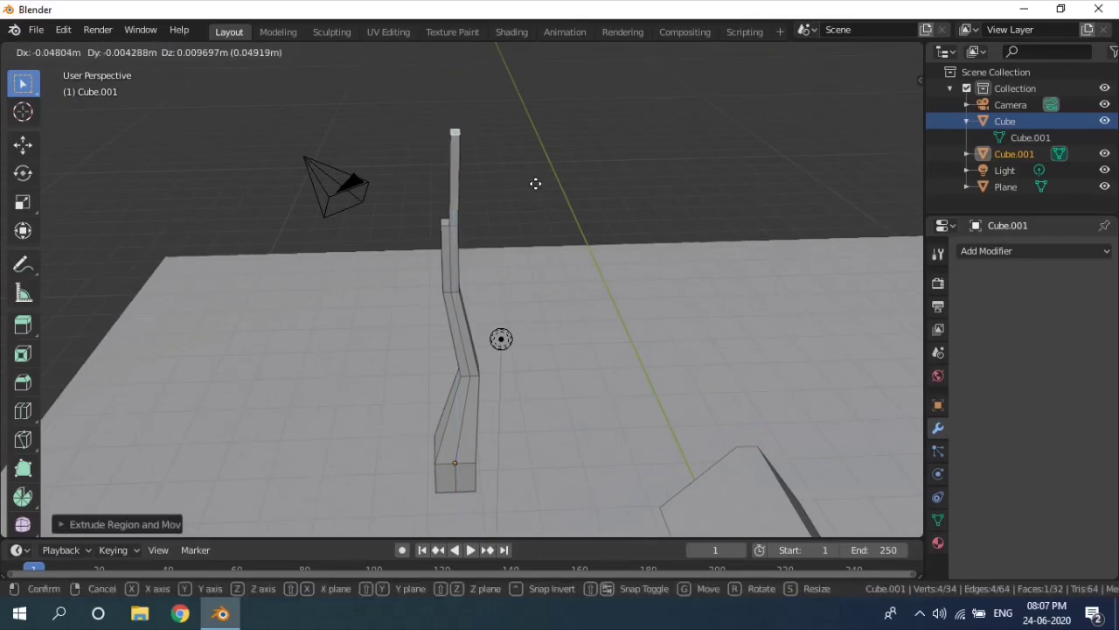
click(577, 182)
key(s)
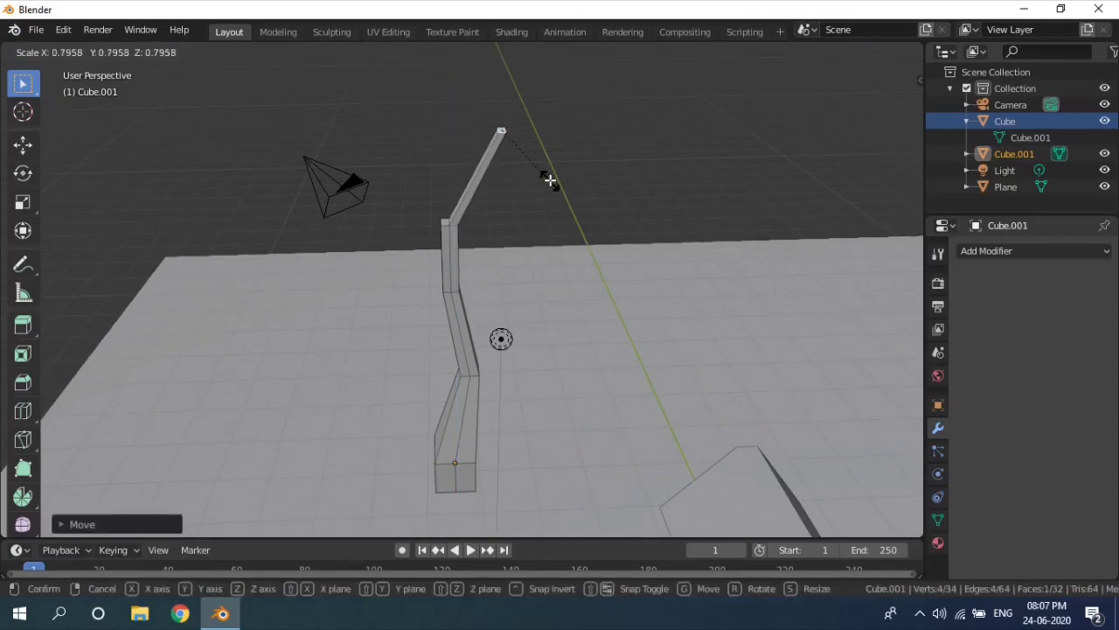
click(546, 181)
- Extrude the other half of the trunk's top into a branch, move its end about 2.08 m outward, and scale it to about 0.68
click(446, 222)
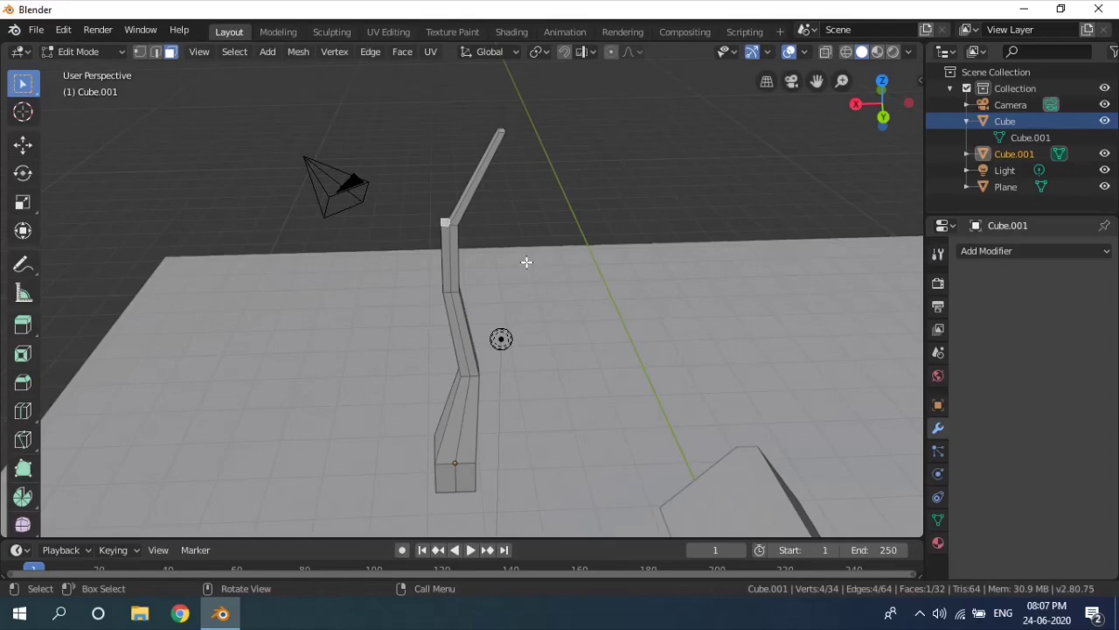
key(e)
click(539, 172)
key(g)
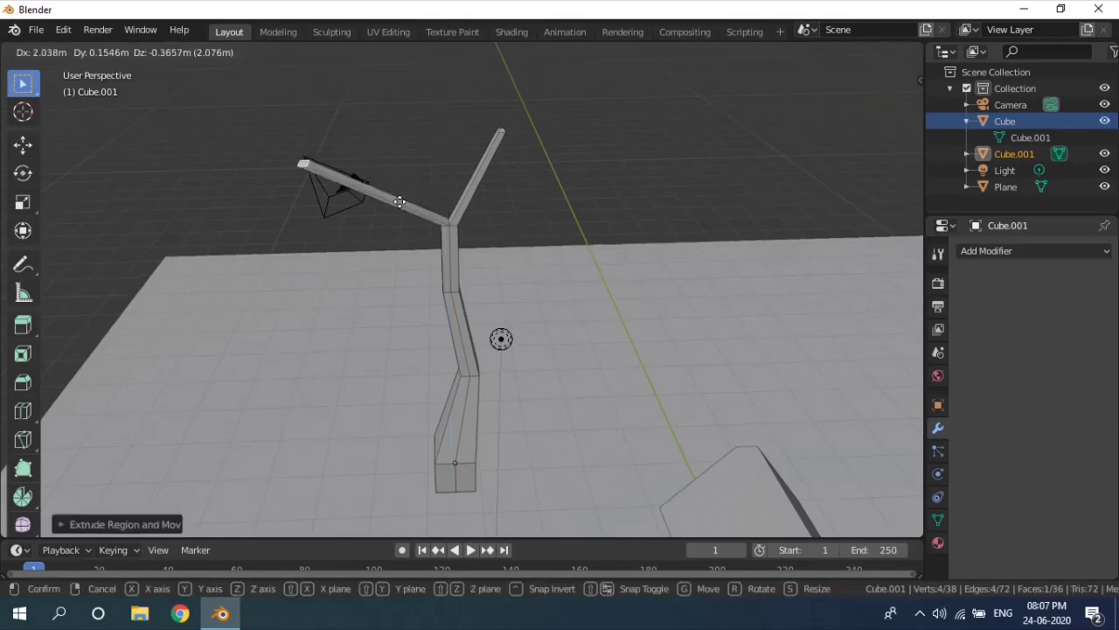
click(400, 203)
key(s)
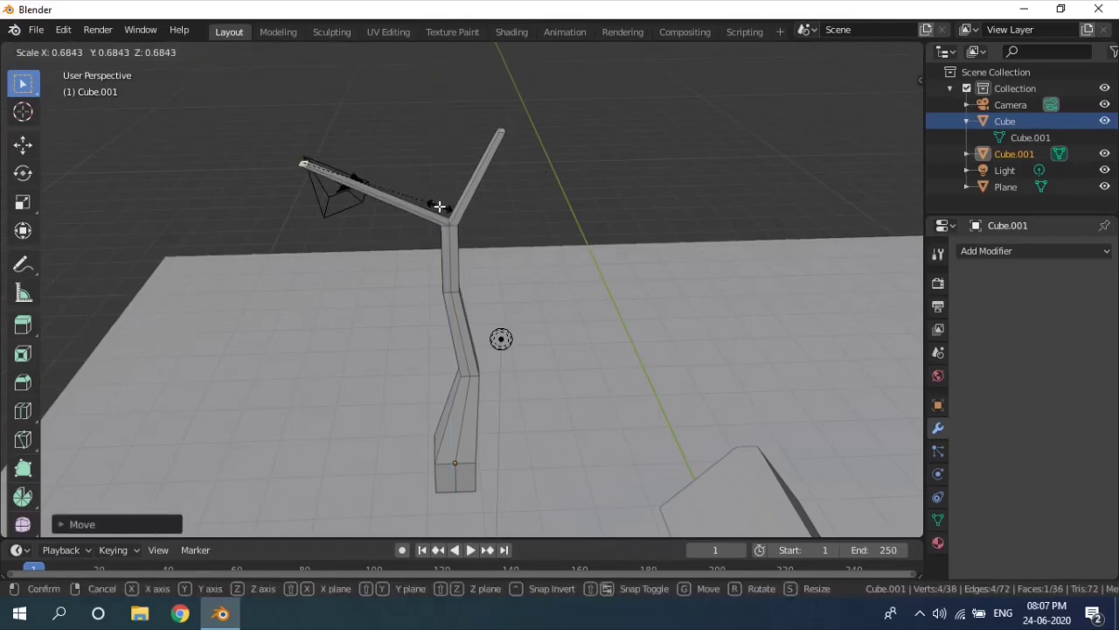
click(439, 206)
- Delete the hand-modelled tree object Cube.001 from the scene
middle_drag(535, 251, 469, 270)
scroll(463, 220, down, 3)
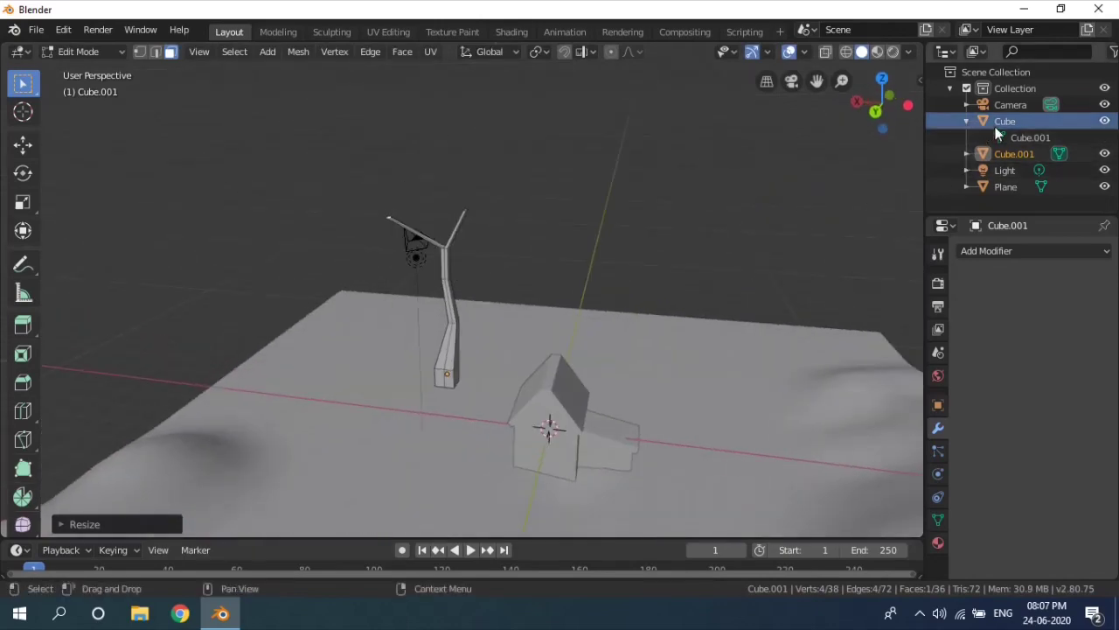
click(985, 160)
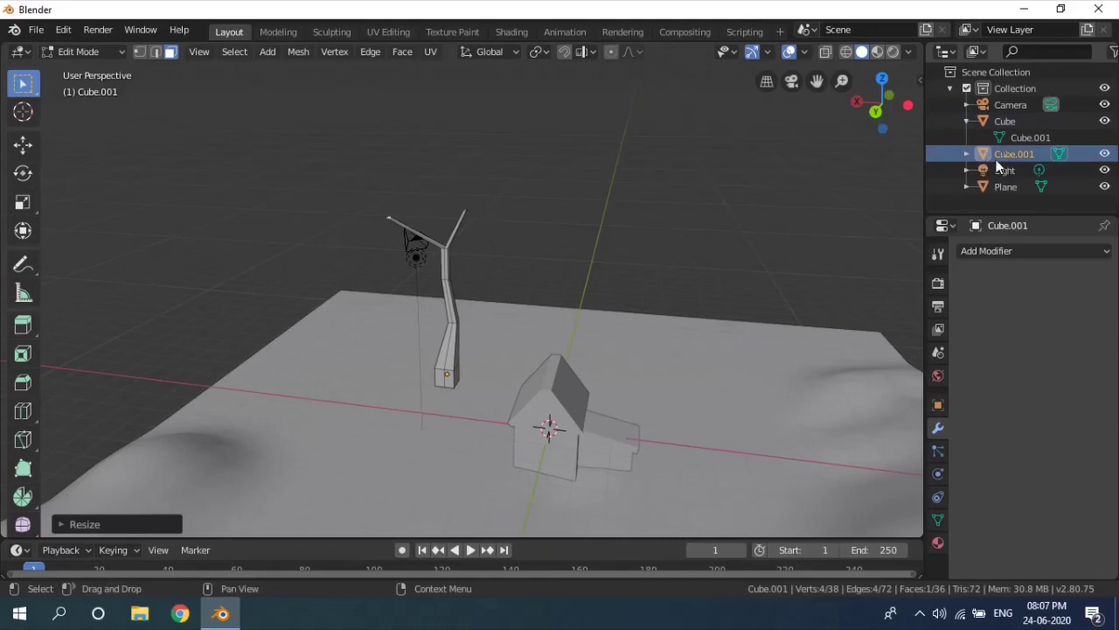
right_click(1002, 153)
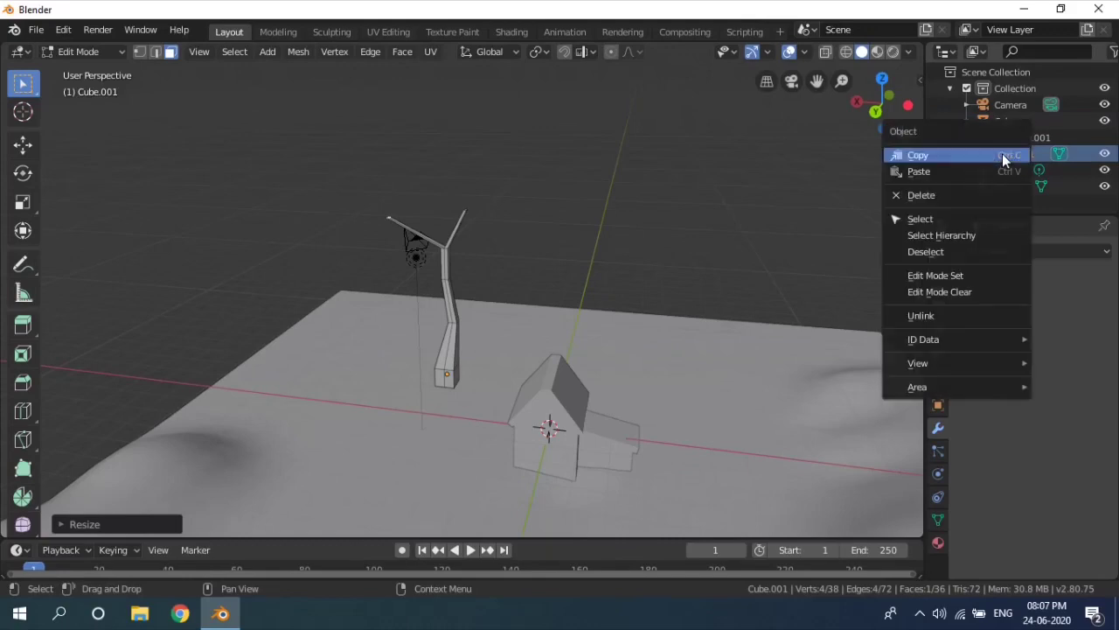
click(979, 196)
scroll(654, 353, up, 3)
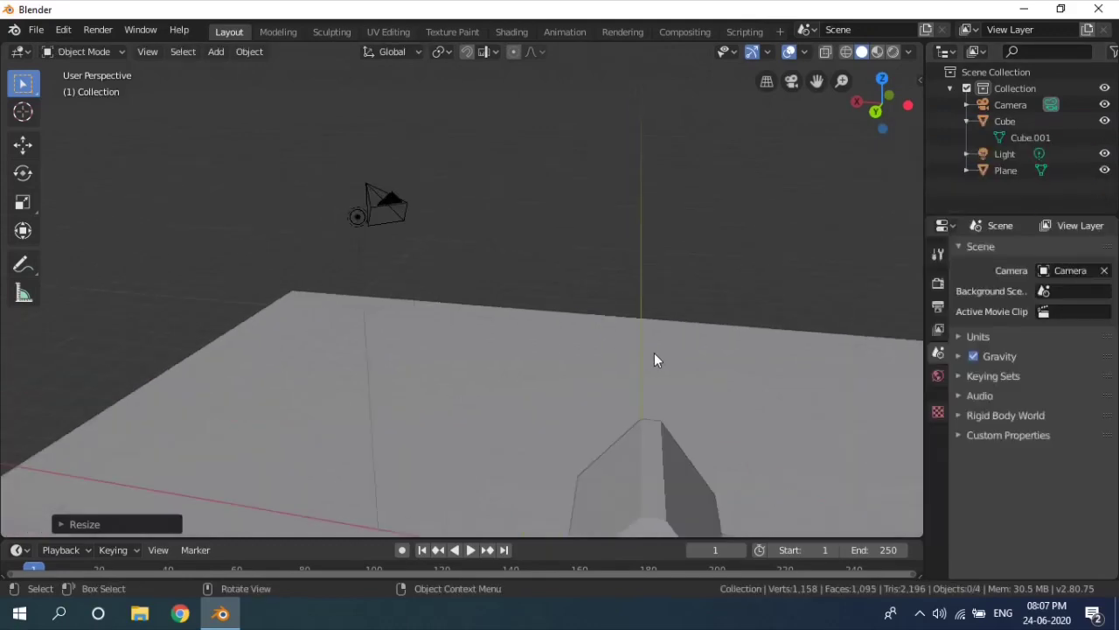
shift+middle_drag(654, 353, 595, 190)
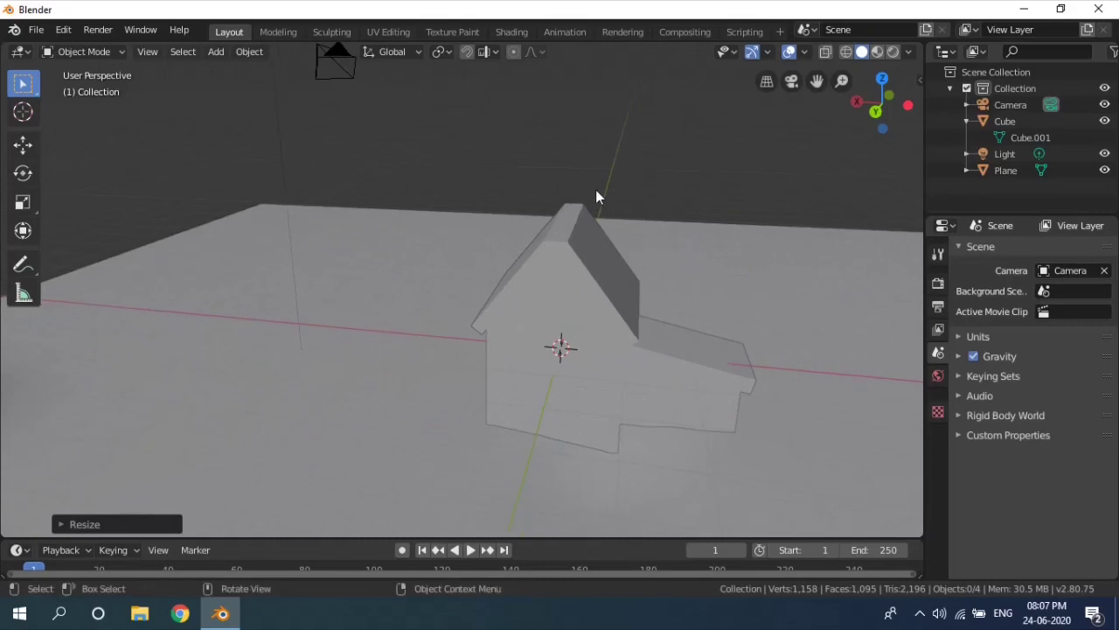
- Check the Add Curve: Sapling Tree Gen entry in the add-on preferences and close the preferences
click(63, 29)
click(120, 246)
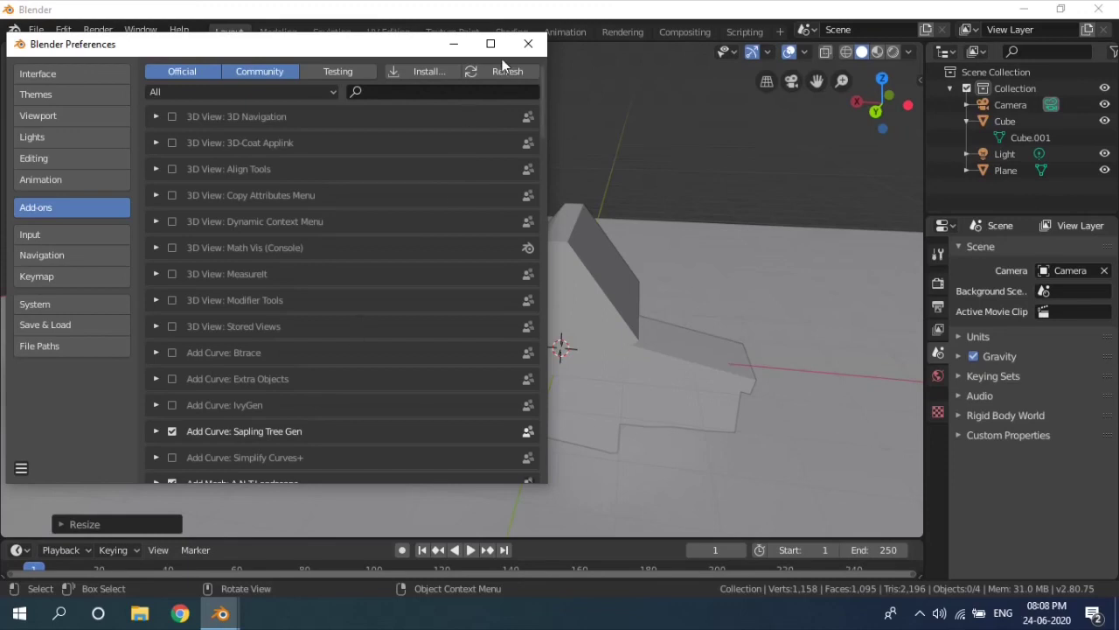
click(528, 44)
- Add a Sapling Tree Gen tree and move it about 4 m out of the house onto the open ground beside it
mouse_move(404, 403)
middle_down()
mouse_move(460, 370)
mouse_move(425, 407)
middle_up()
key(shift)
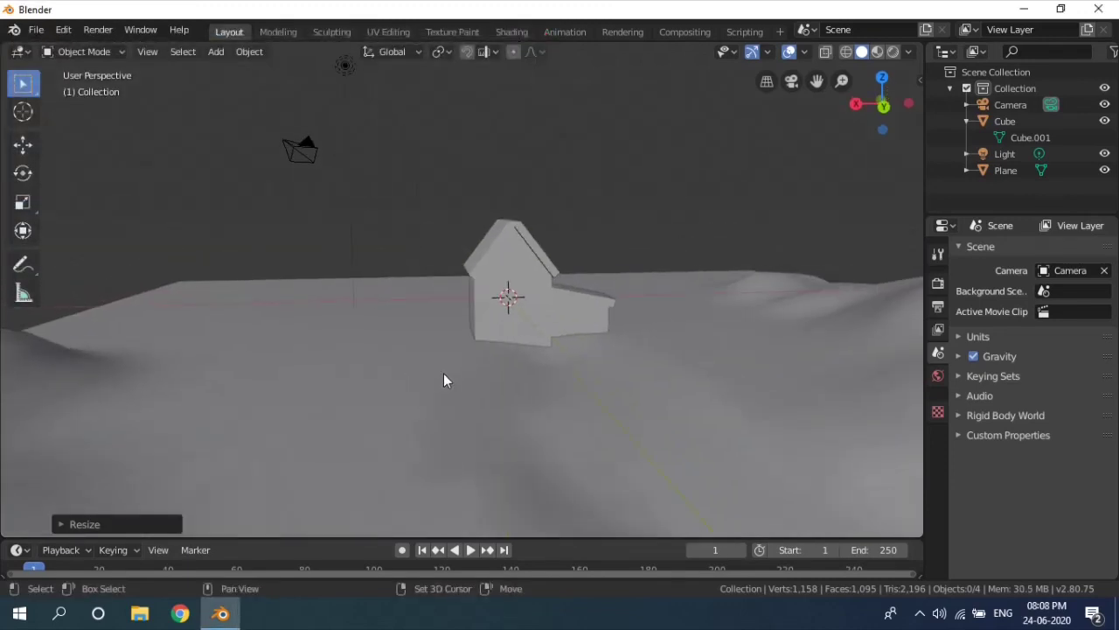
key(shift+a)
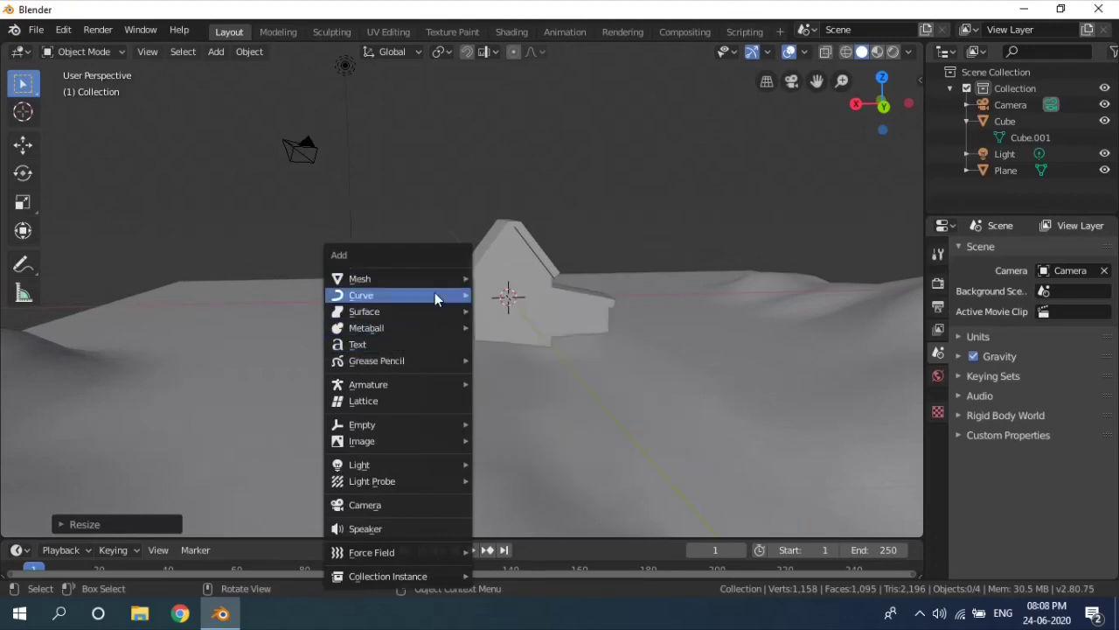
mouse_move(437, 296)
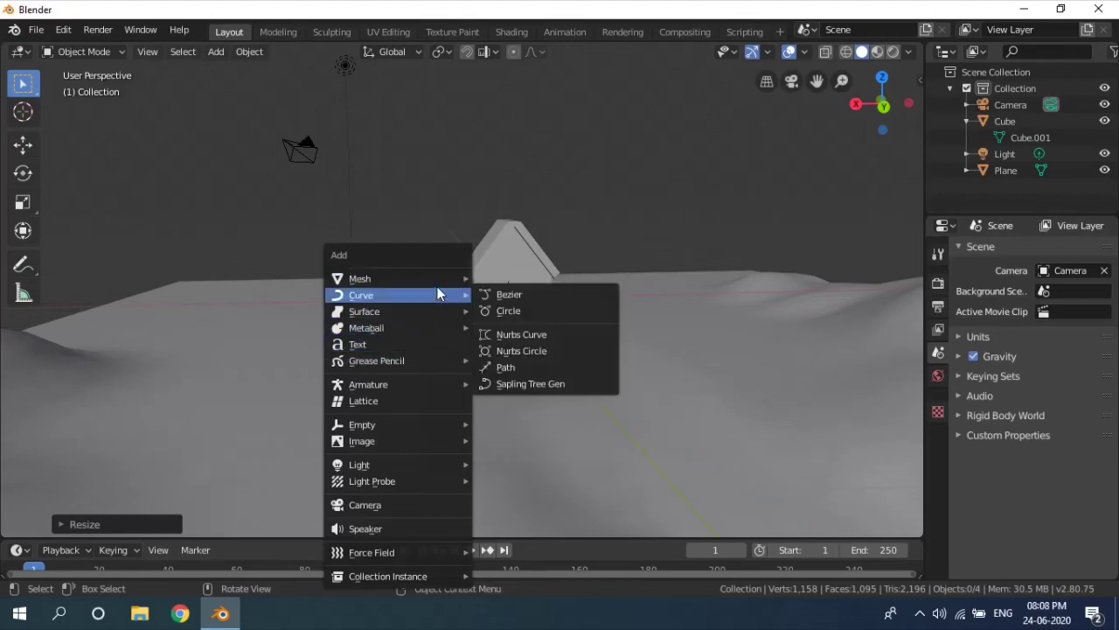
click(515, 389)
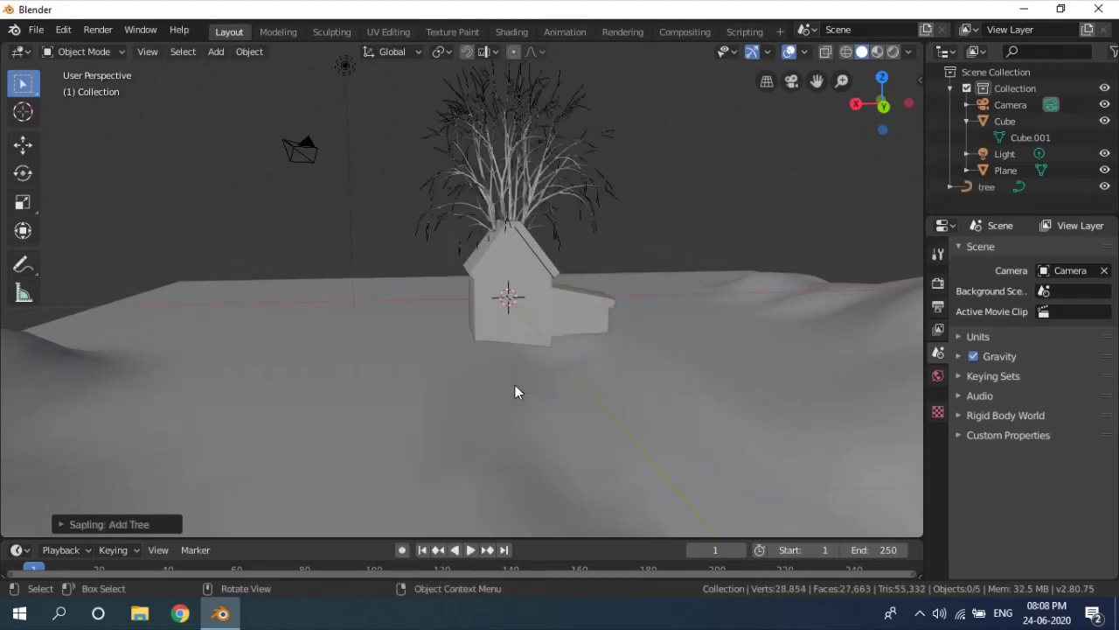
click(969, 189)
key(g)
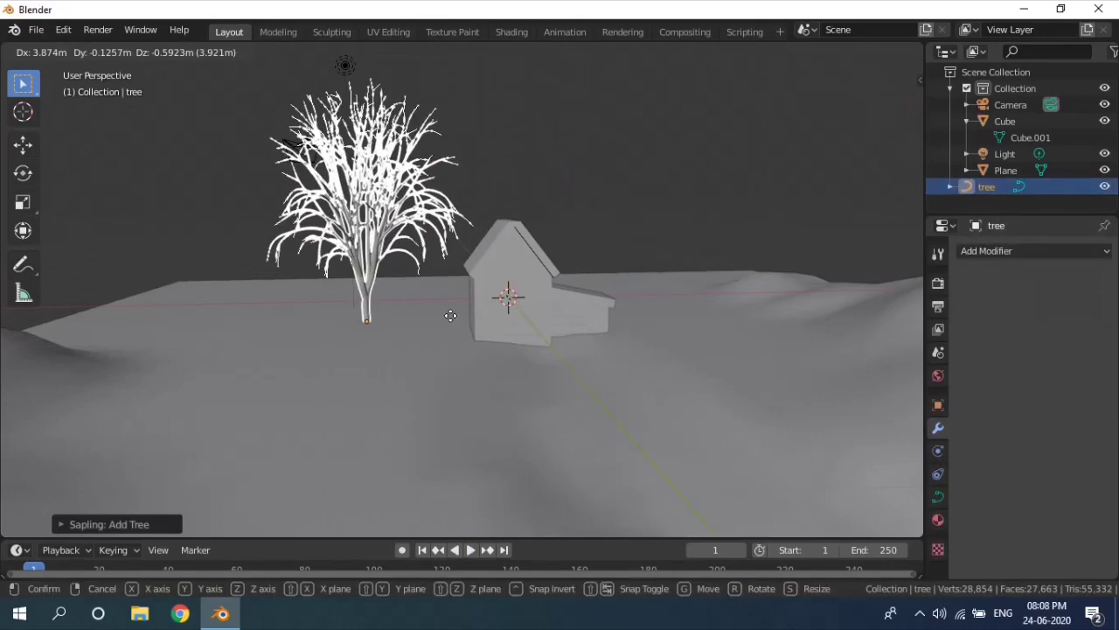
click(443, 325)
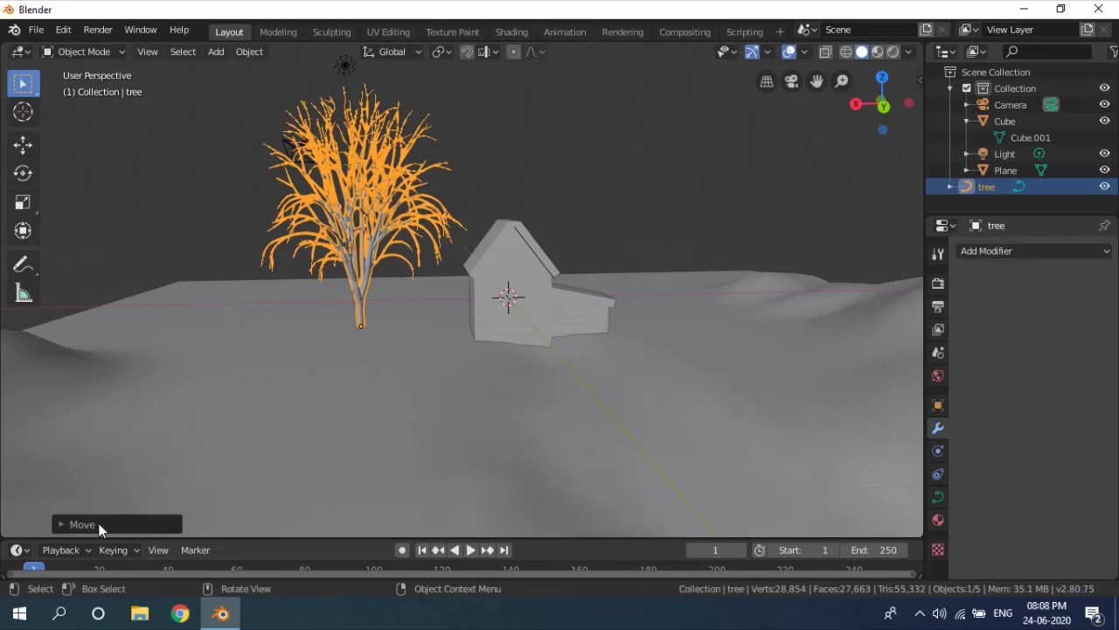
- Undo the tree's move and its creation
key(ctrl+z)
key(ctrl+z)
key(ctrl+z)
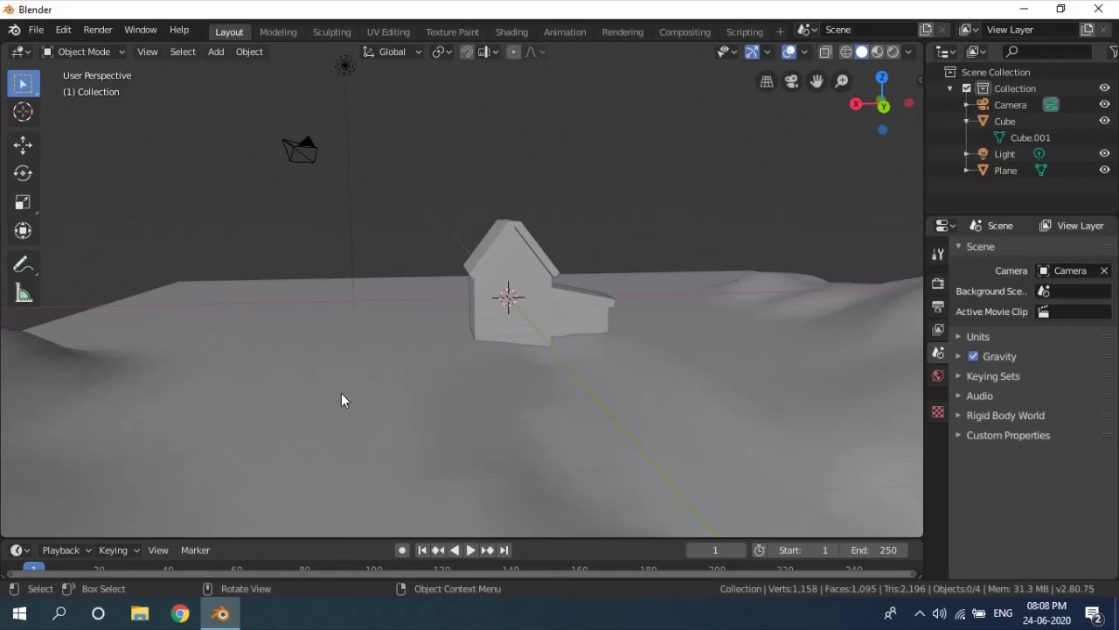
- Add a Sapling Tree Gen tree and enable Show Leaves in its Leaves settings
key(shift+a)
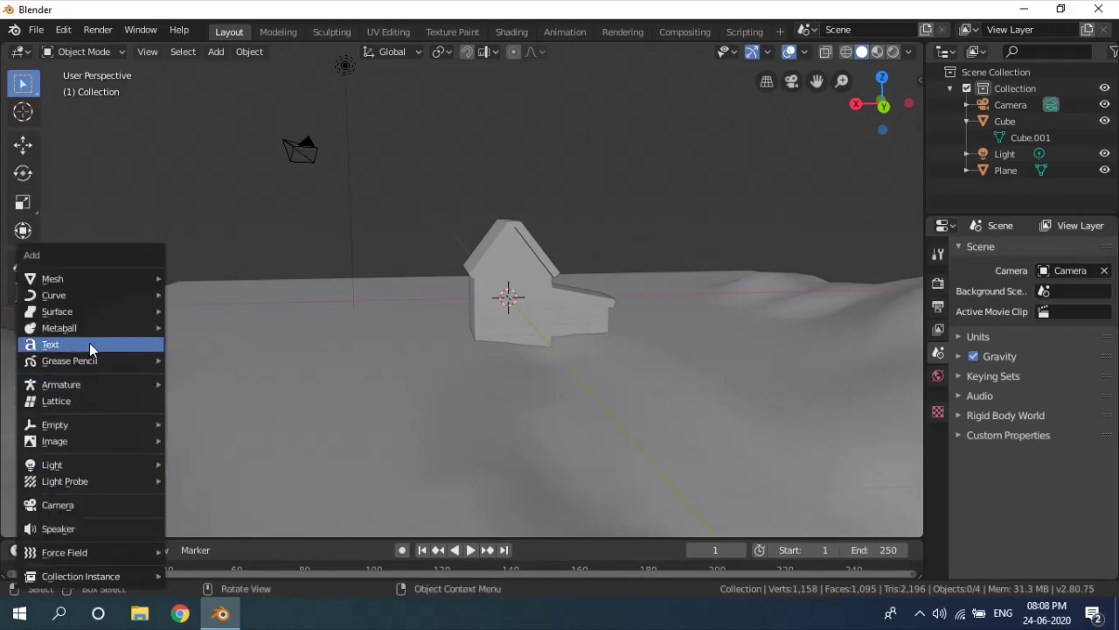
mouse_move(111, 295)
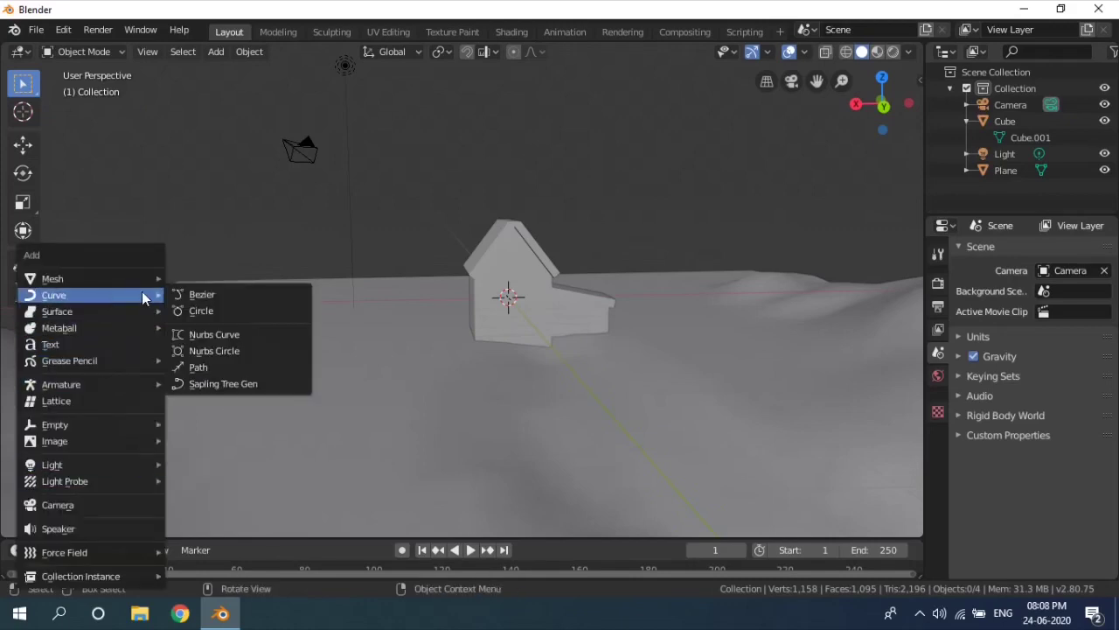
click(230, 386)
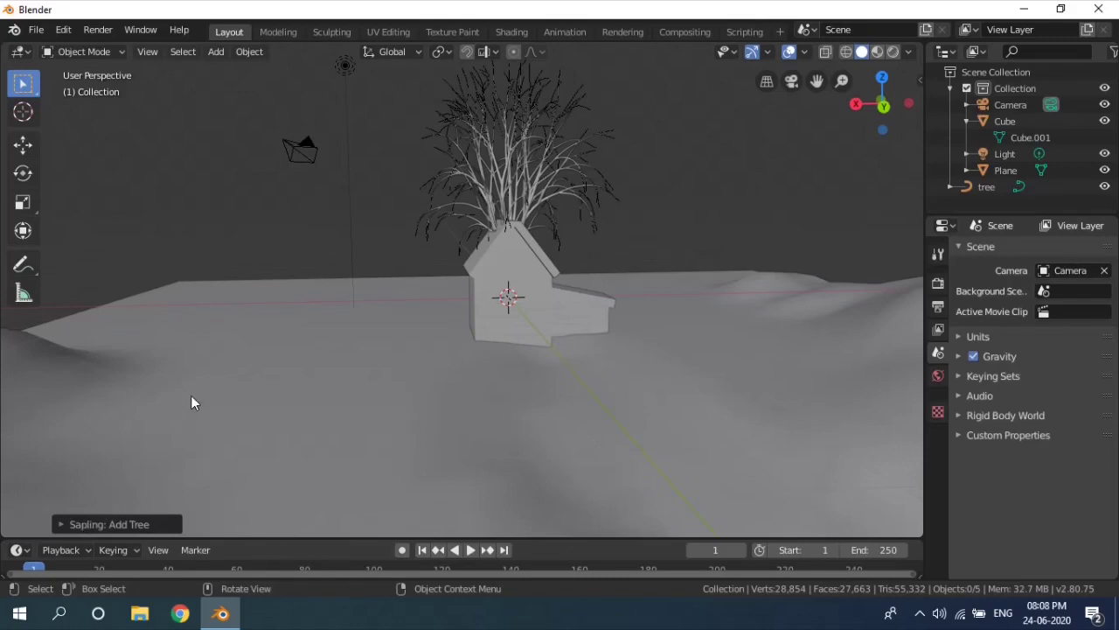
click(136, 526)
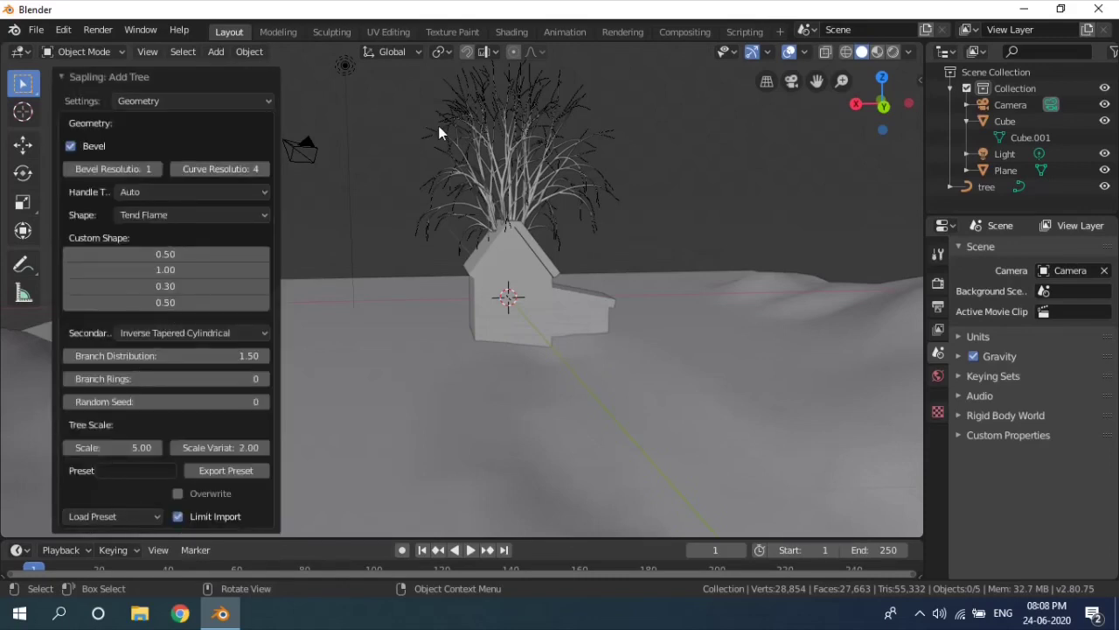
click(197, 103)
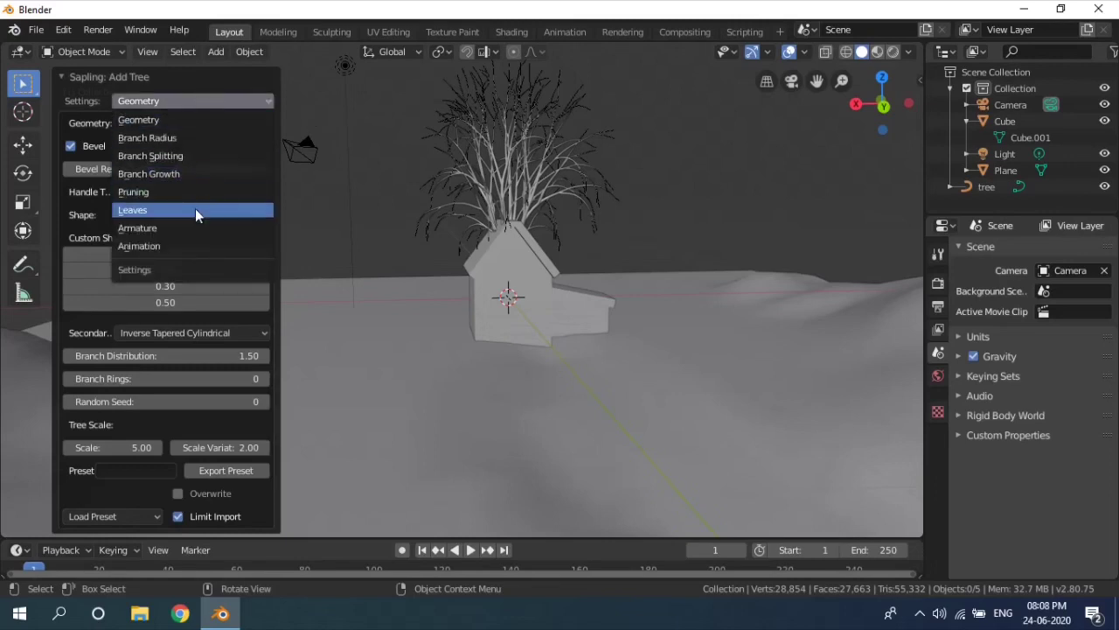
click(195, 210)
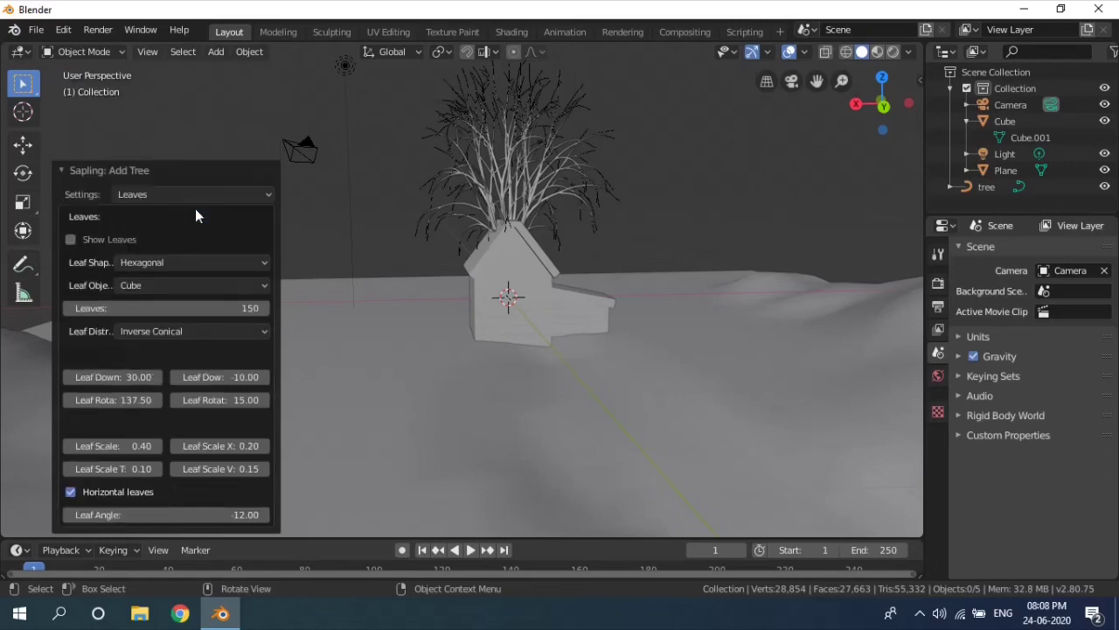
click(71, 239)
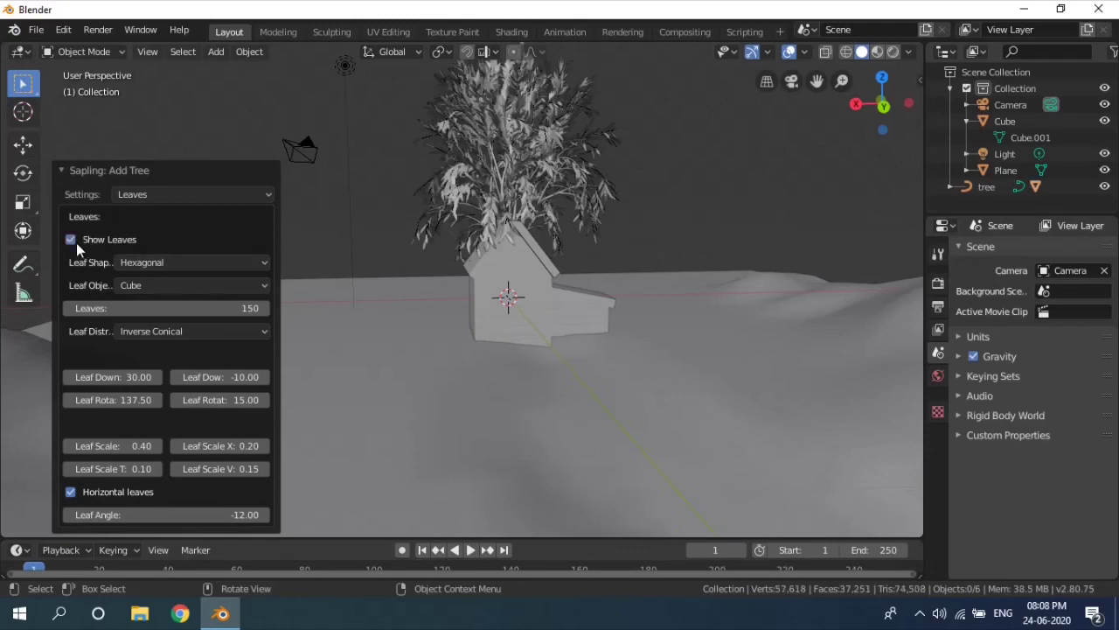
click(78, 169)
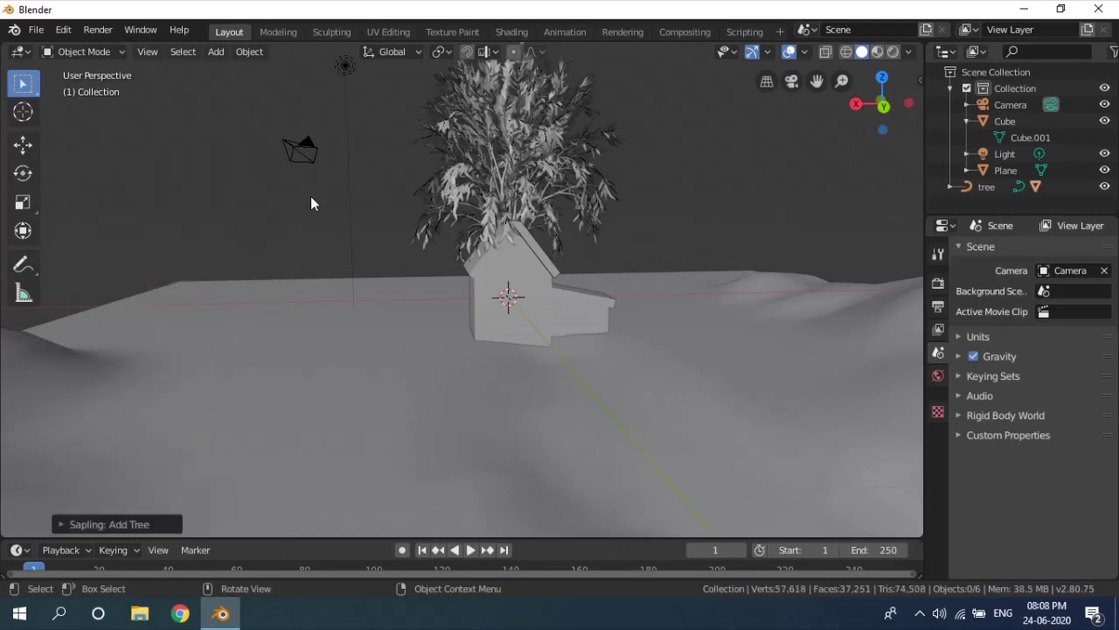
- Move the leafy tree about 5 m out of the house onto the open ground, and shift it slightly back toward the house
click(976, 188)
key(g)
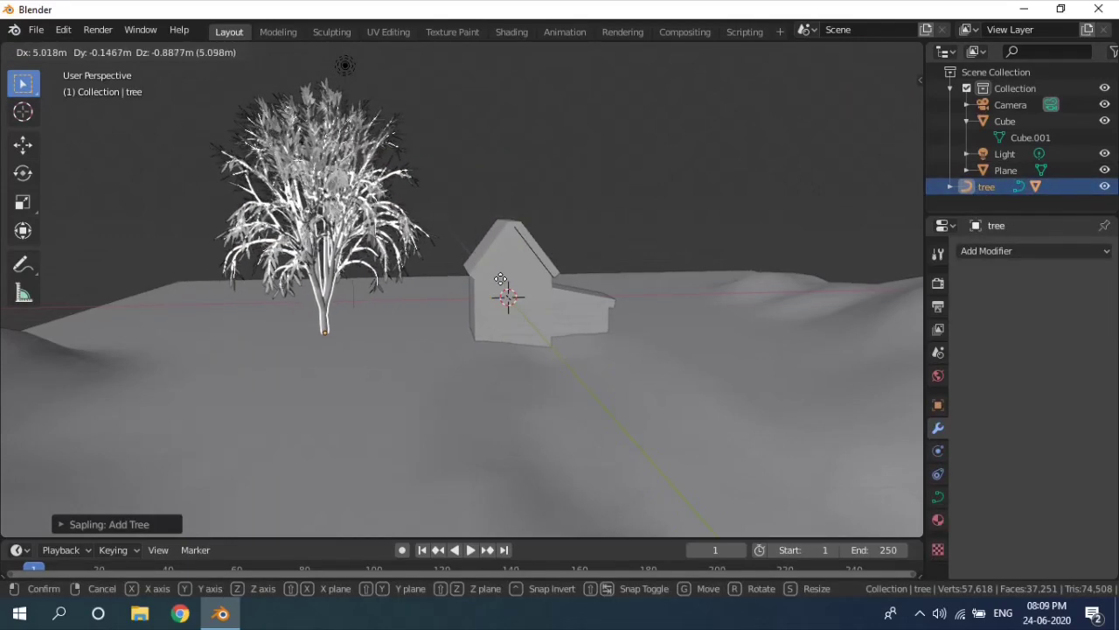
click(506, 295)
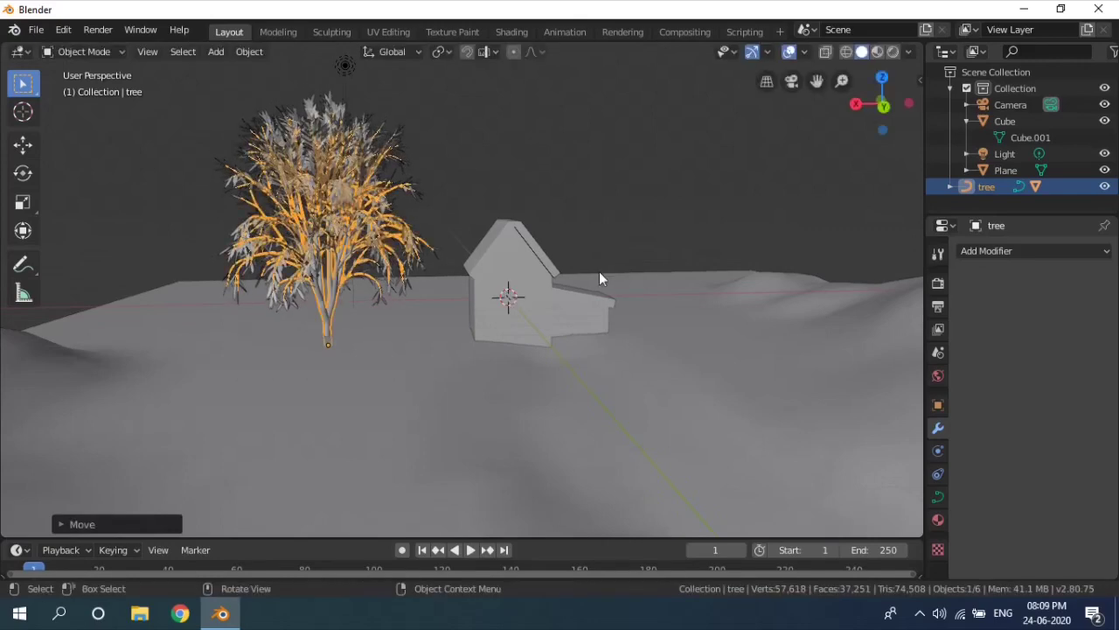
middle_drag(599, 271, 536, 291)
scroll(562, 261, down, 2)
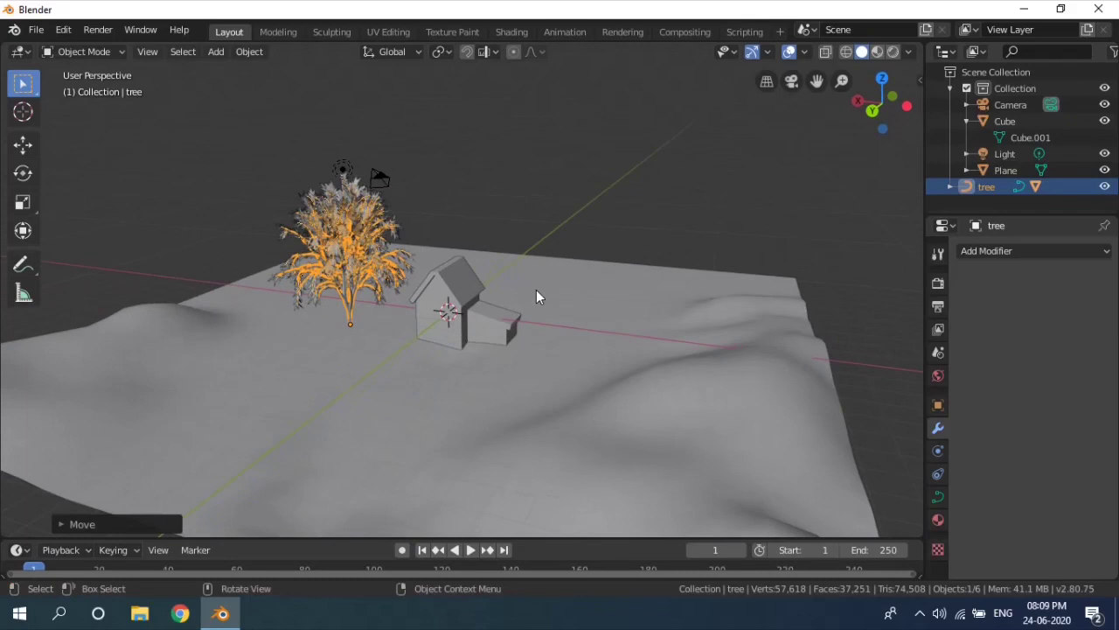
key(g)
click(639, 250)
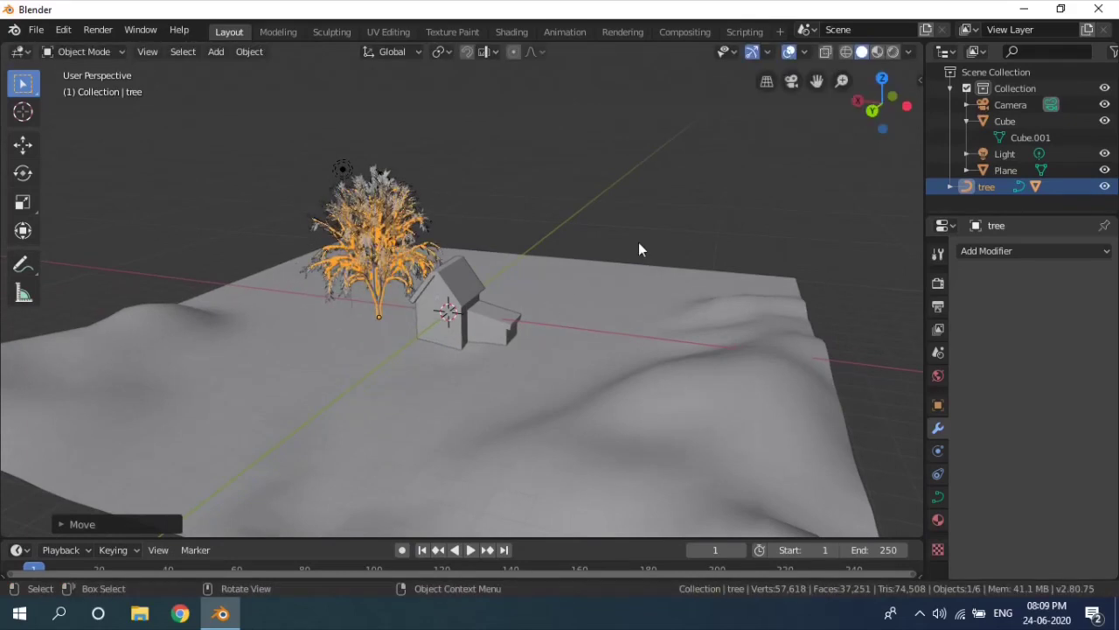
- Examine the house and tree from the back and at an angle, comparing orthographic and perspective projection
click(876, 111)
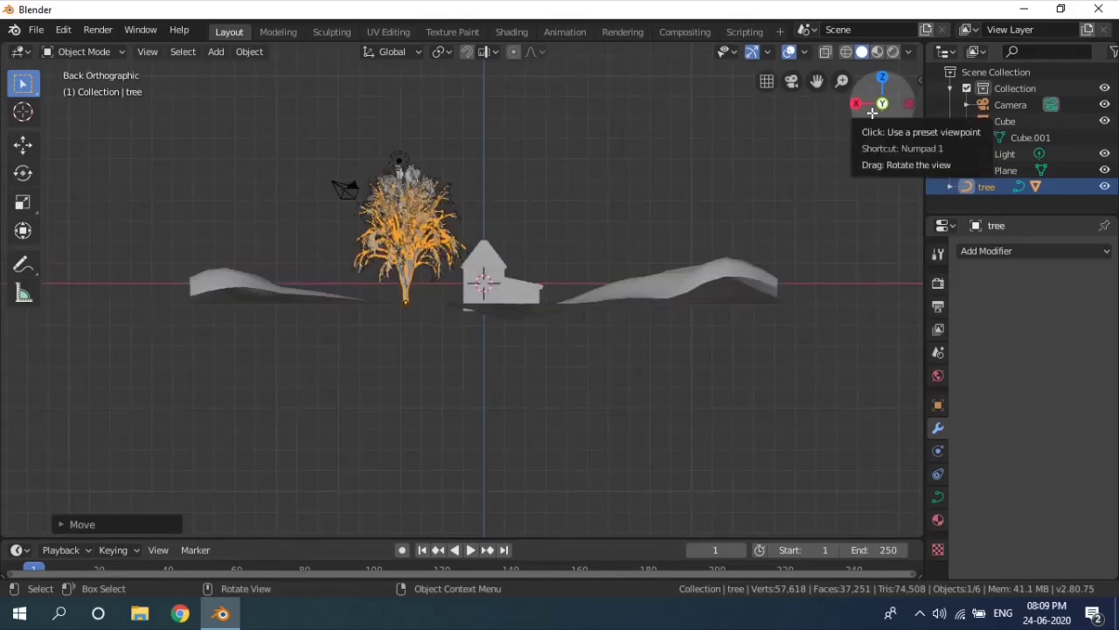
scroll(793, 148, up, 3)
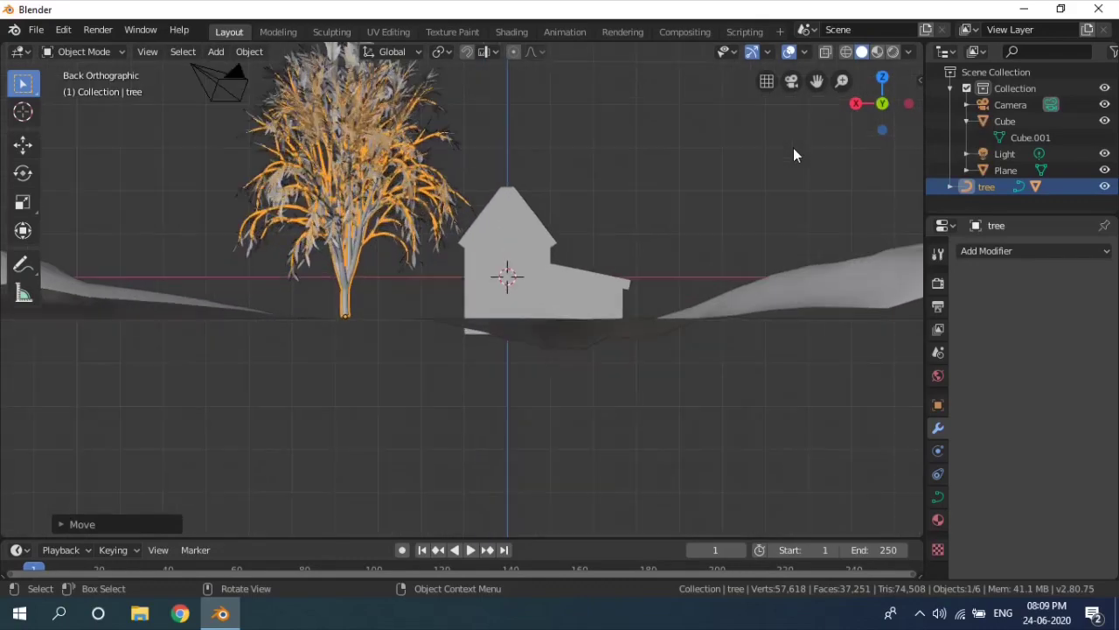
shift+middle_drag(794, 148, 705, 180)
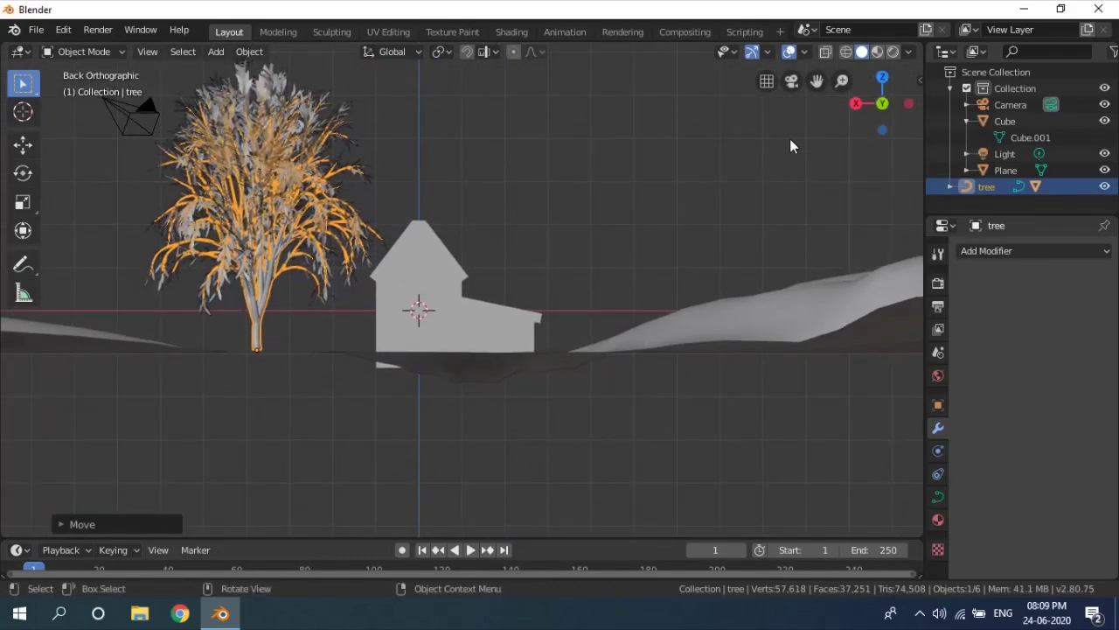
click(765, 85)
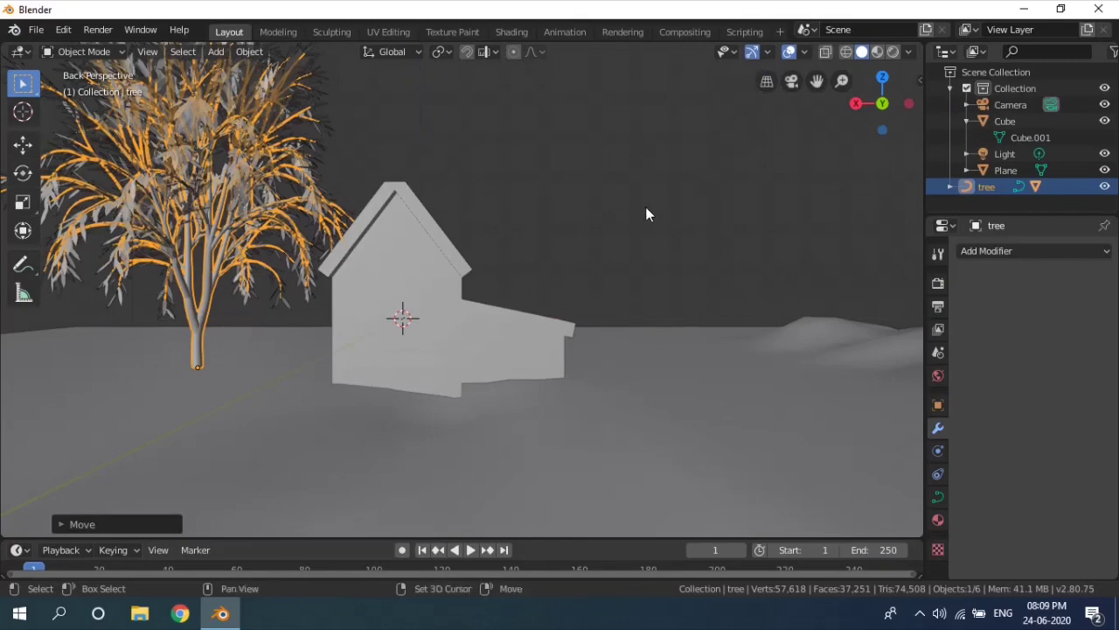
middle_drag(646, 206, 741, 137)
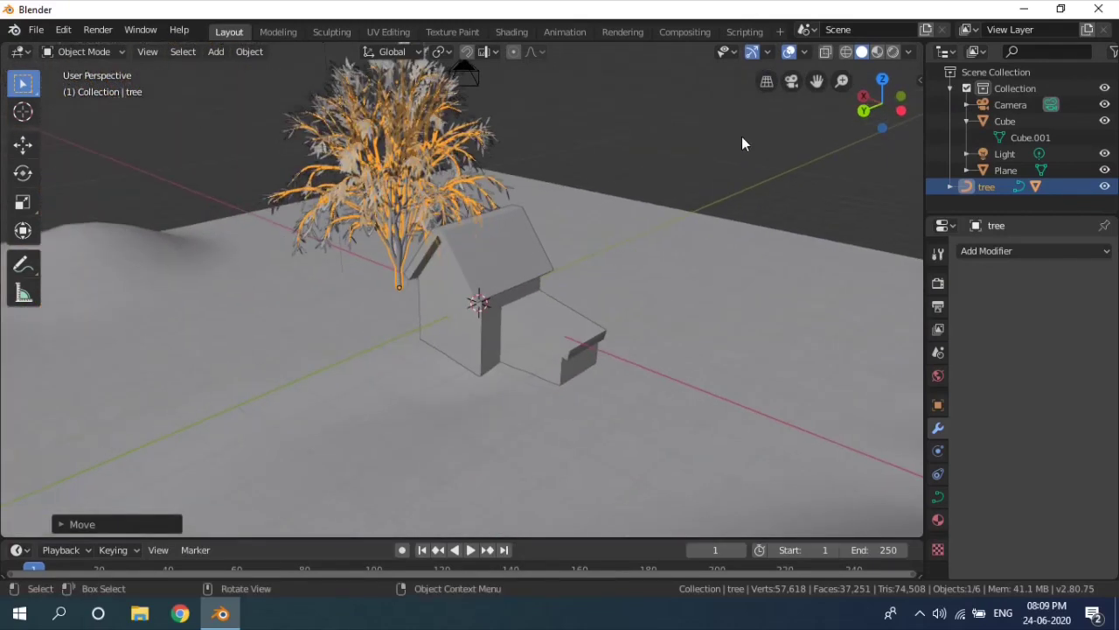
click(765, 82)
shift+middle_drag(657, 181, 578, 200)
scroll(725, 166, down, 4)
scroll(578, 200, up, 2)
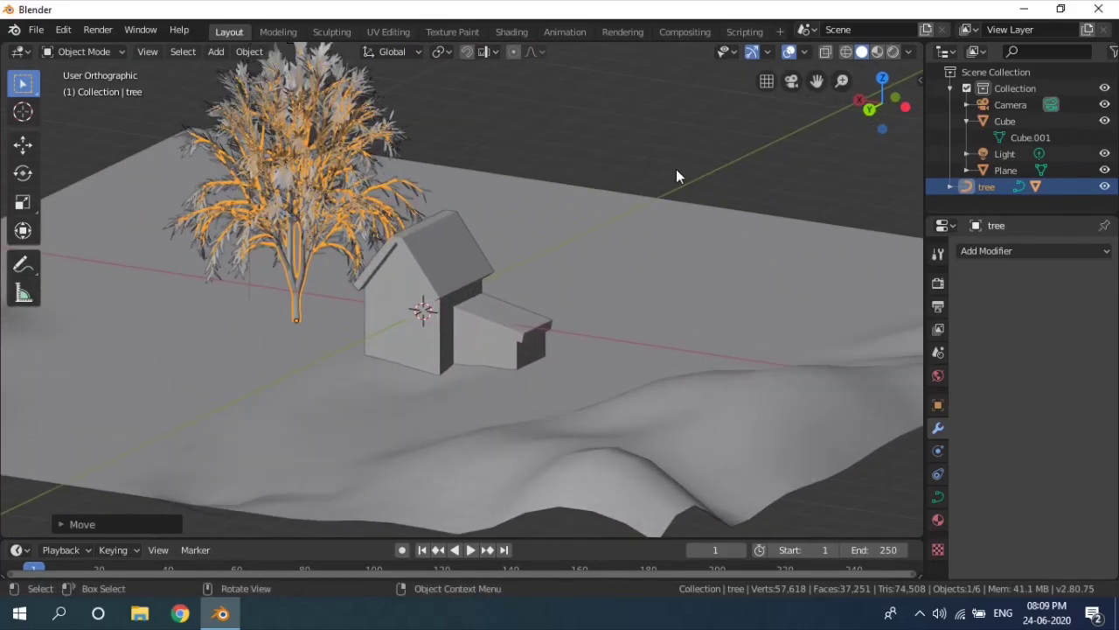
click(764, 88)
mouse_move(567, 230)
middle_down()
mouse_move(595, 229)
mouse_move(557, 248)
middle_up()
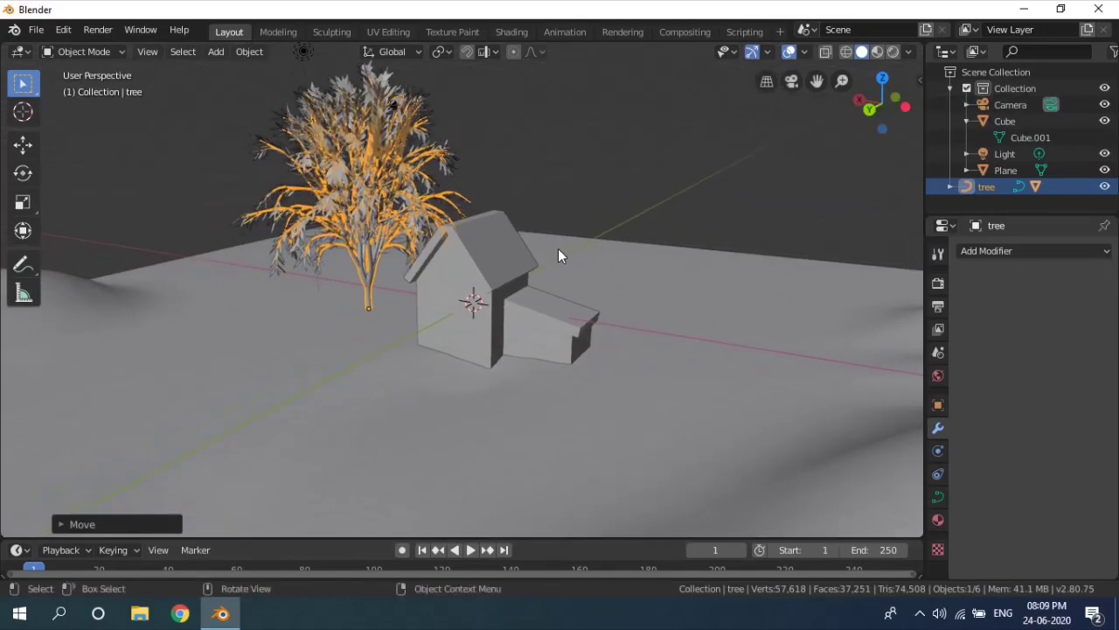
- Move the tree about 1.19 m toward the house and slightly down in the back orthographic view
click(870, 108)
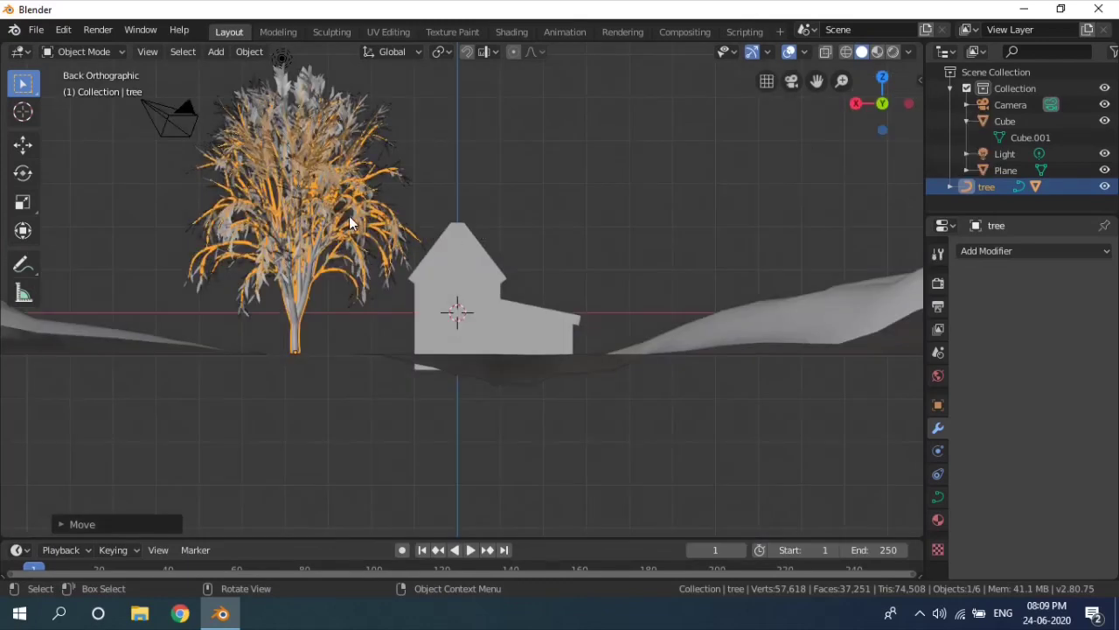
key(g)
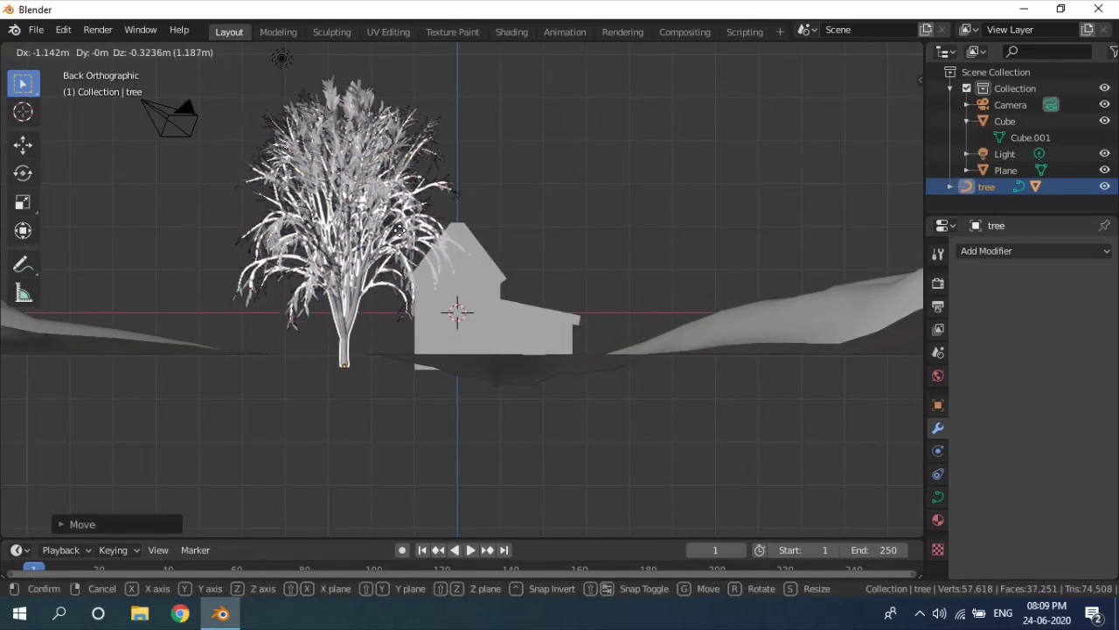
click(400, 233)
middle_drag(493, 226, 324, 327)
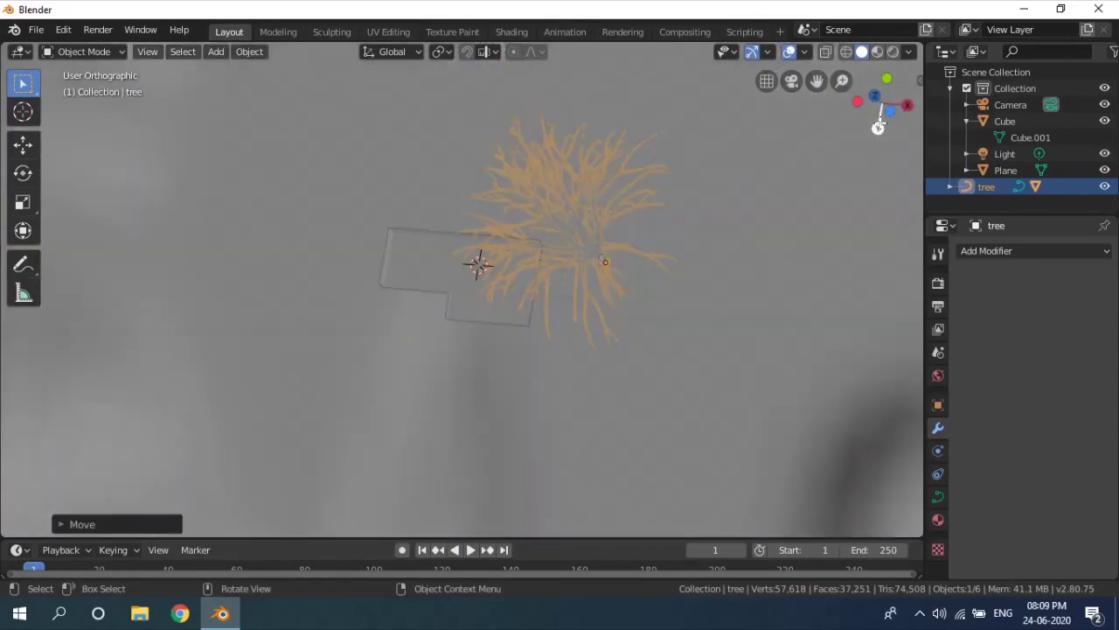
- Move the tree along positive Y past the edge of the house and slightly up, in the left orthographic view
click(881, 123)
click(882, 126)
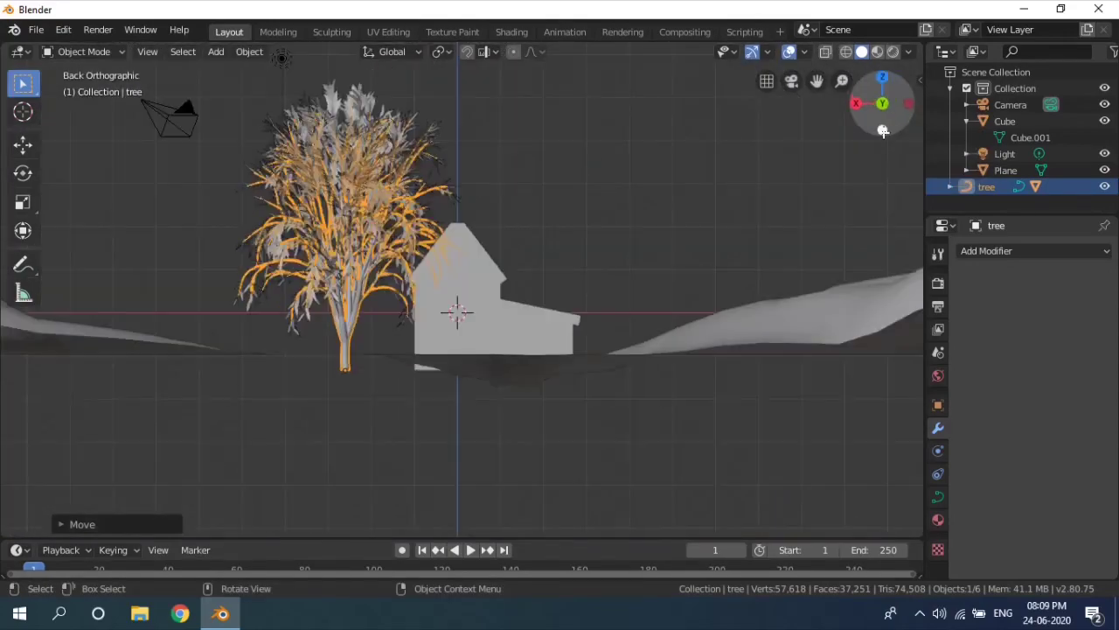
click(905, 107)
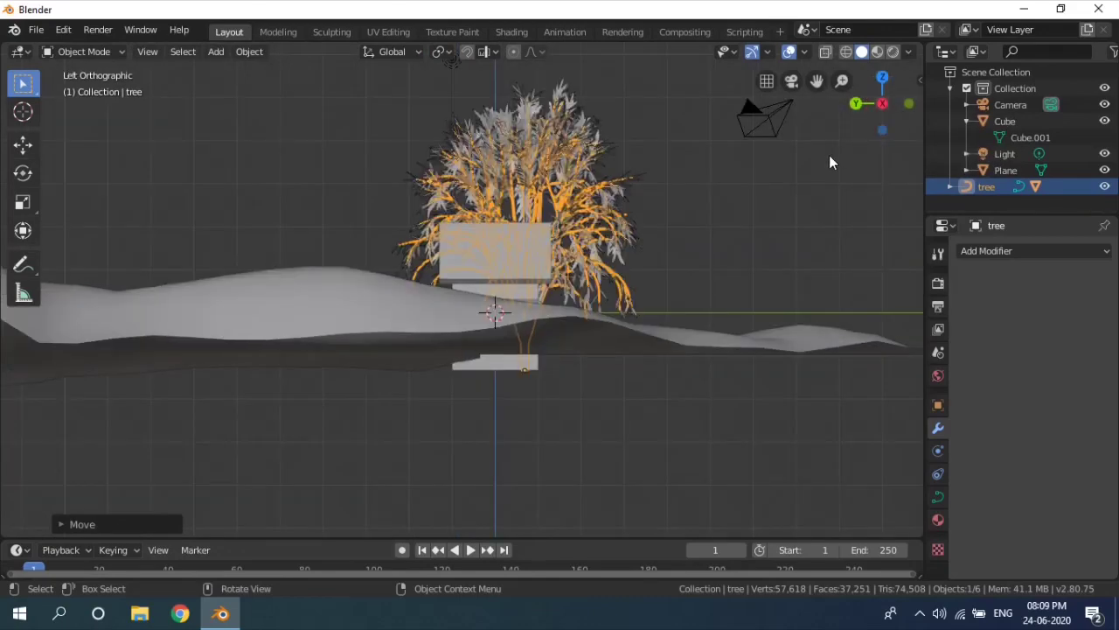
key(g)
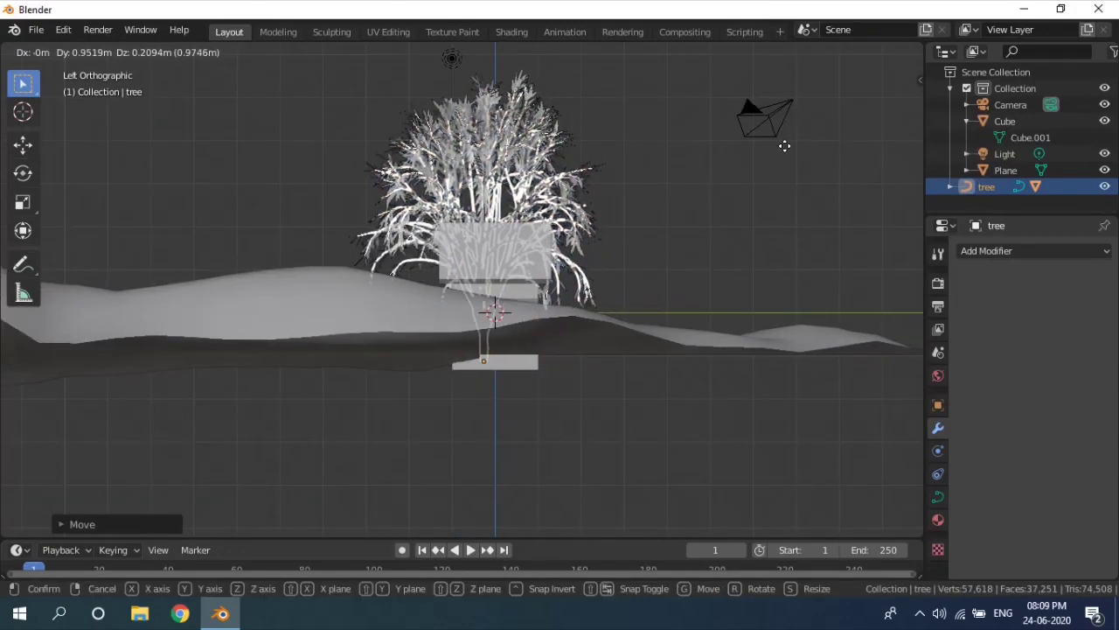
click(686, 193)
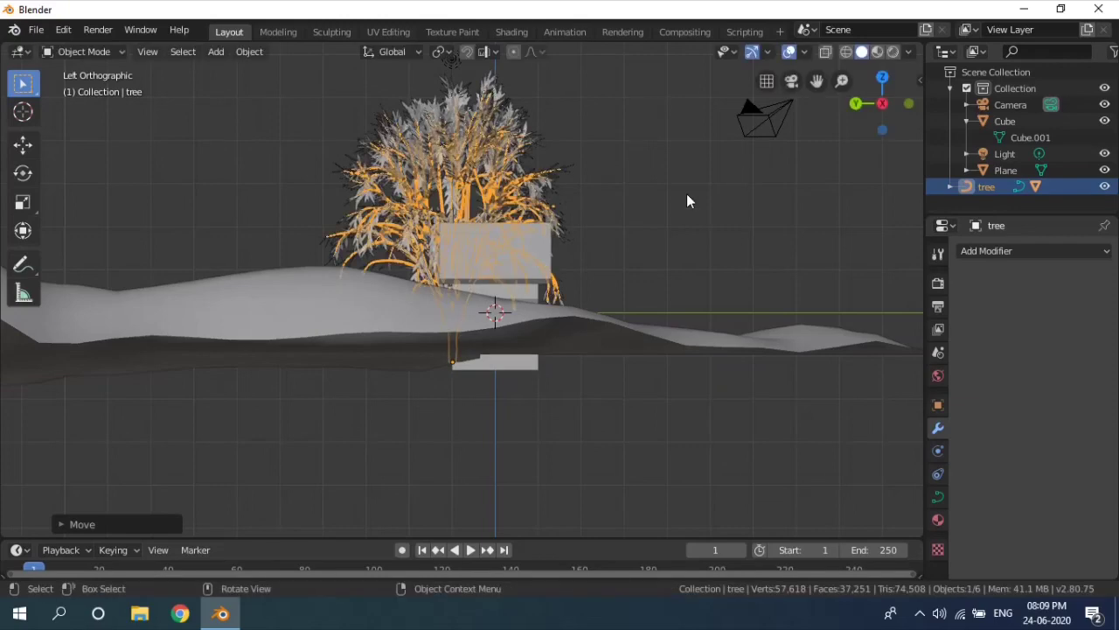
- Deselect the tree and examine its placement beside the house and on the terrain from several angles and distances
middle_drag(687, 193, 635, 253)
click(649, 199)
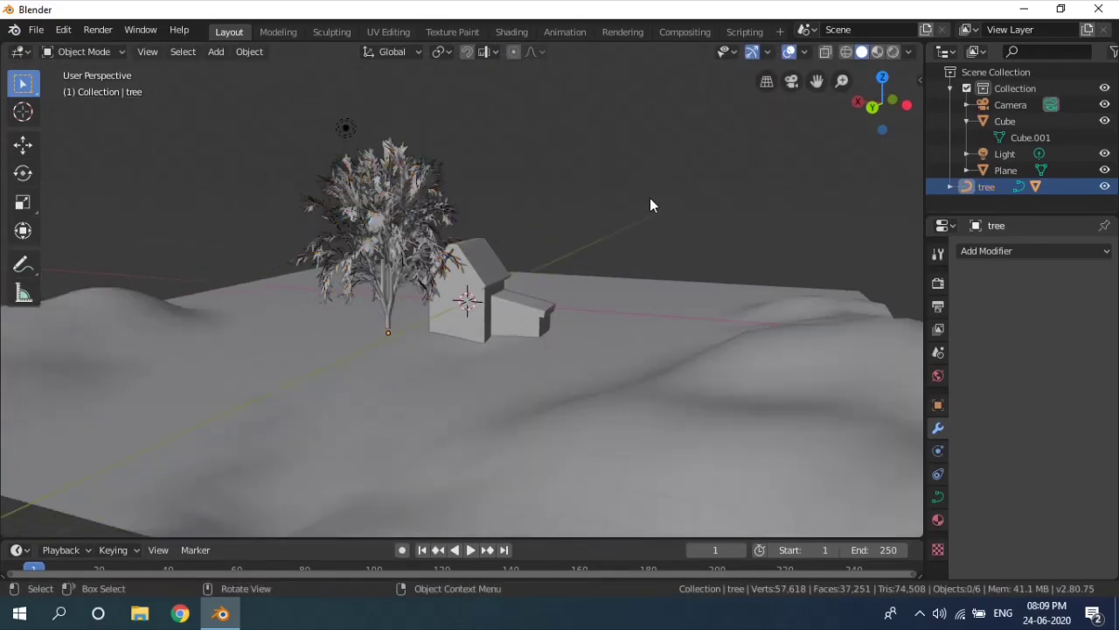
middle_drag(652, 204, 732, 215)
middle_drag(651, 236, 604, 229)
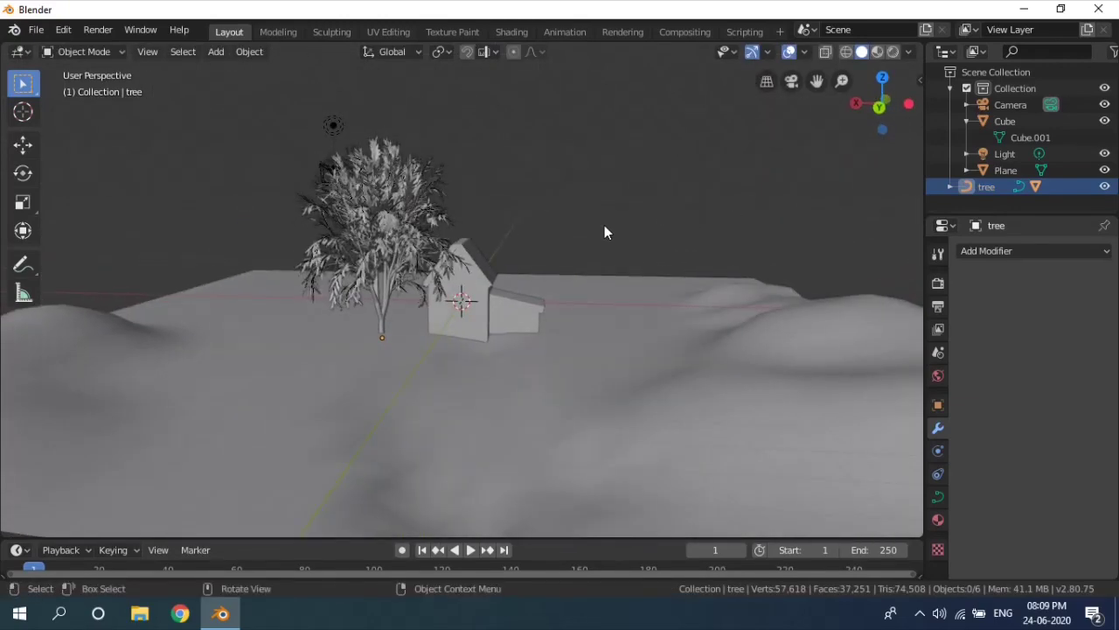
scroll(564, 348, up, 4)
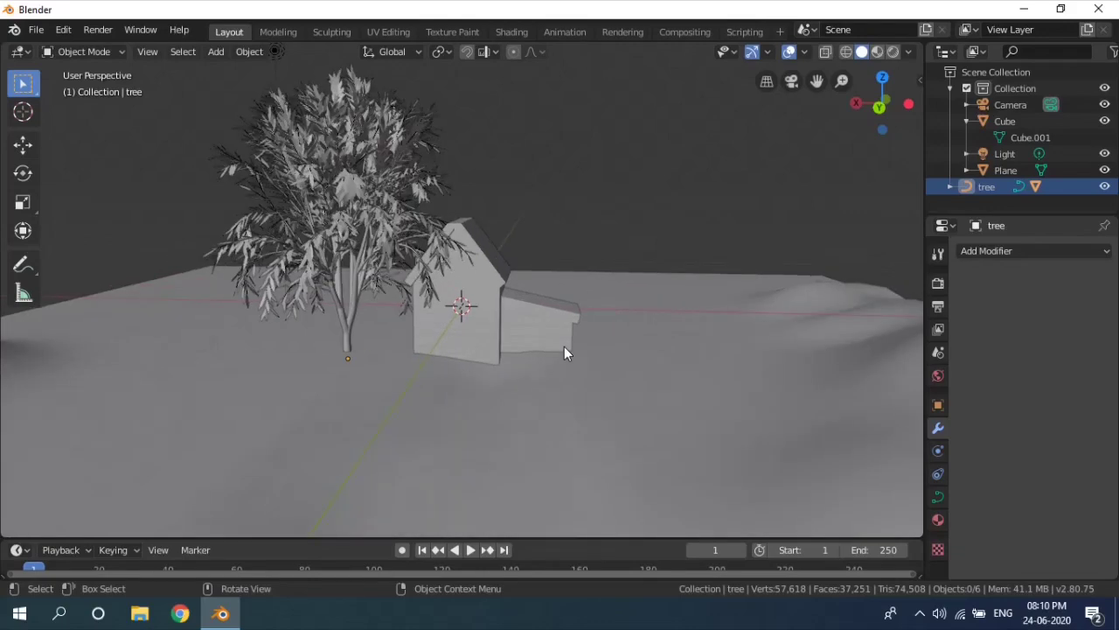
middle_drag(564, 346, 535, 339)
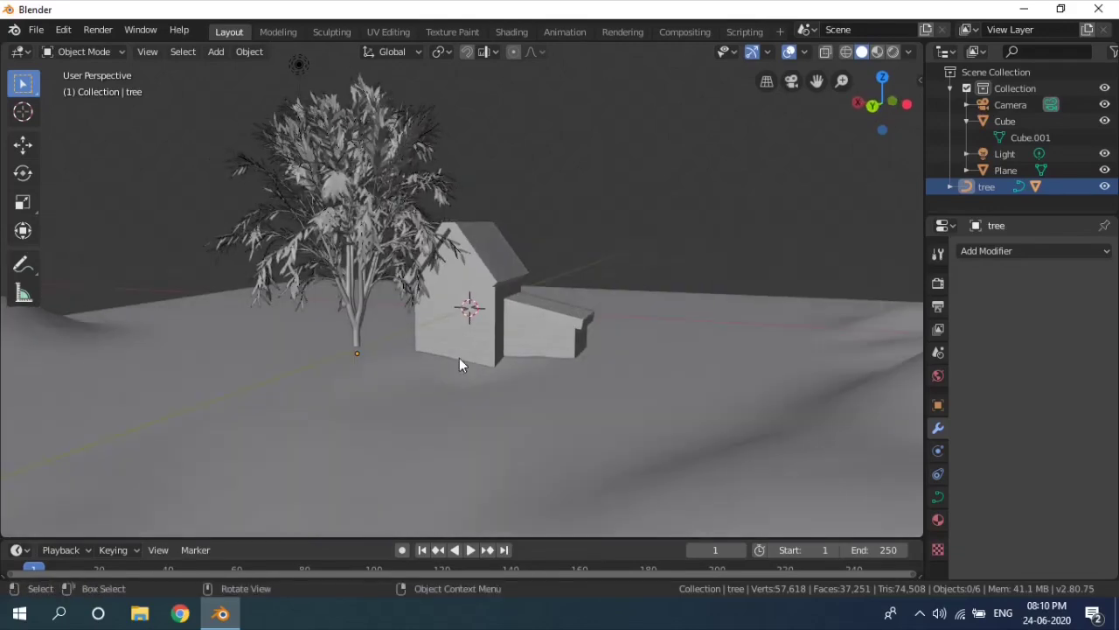
middle_drag(460, 360, 573, 374)
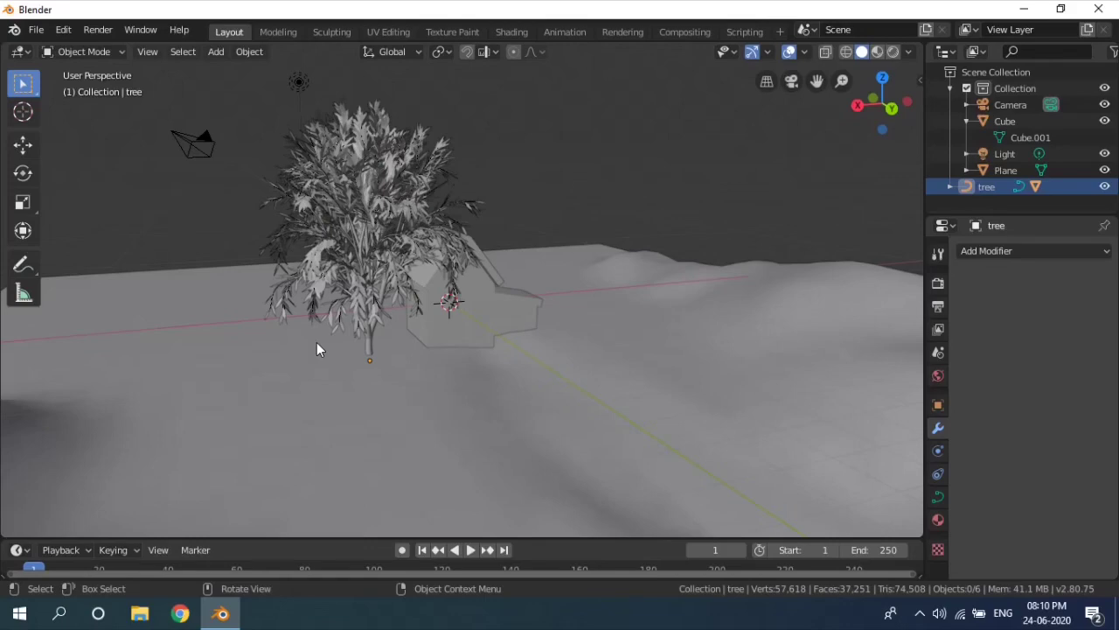
middle_drag(319, 346, 450, 341)
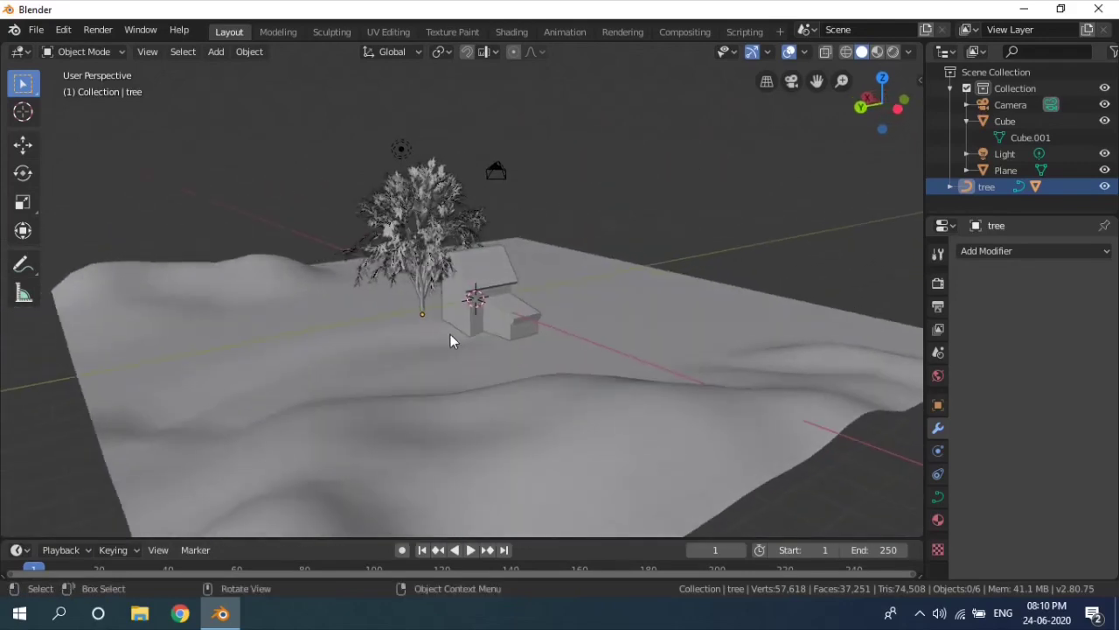